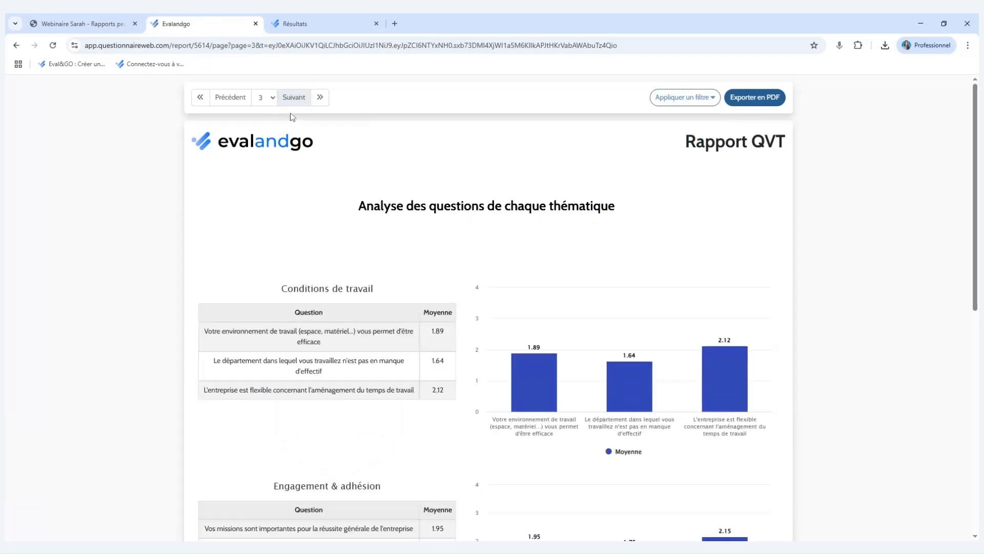
Filter the QVT report by the service Communication - Marketing and apply the filter.
click(692, 102)
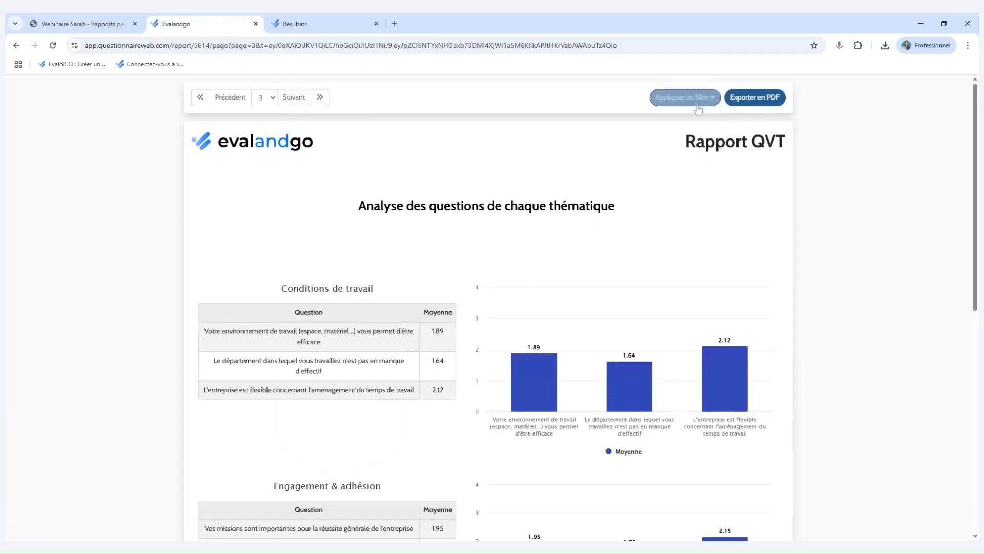
click(569, 141)
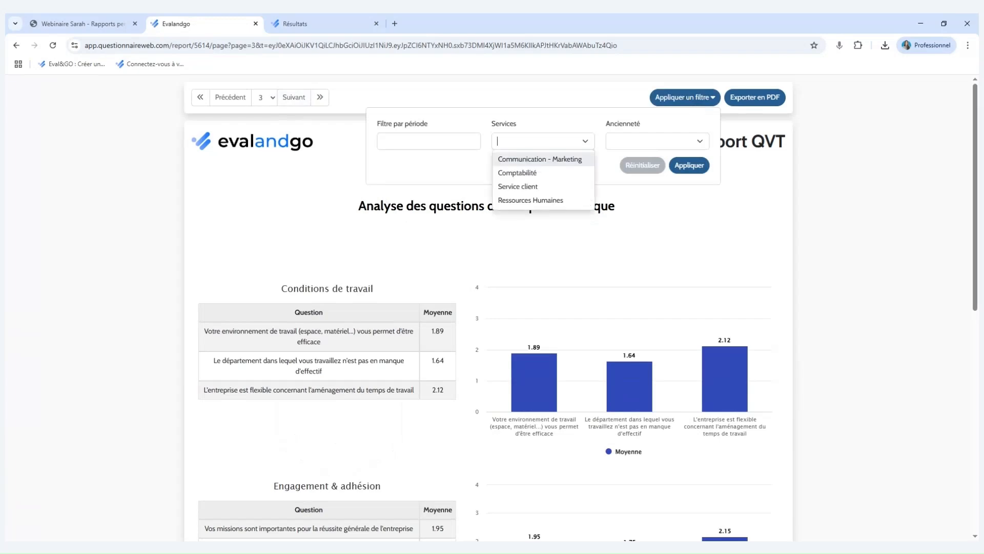
click(573, 160)
click(686, 186)
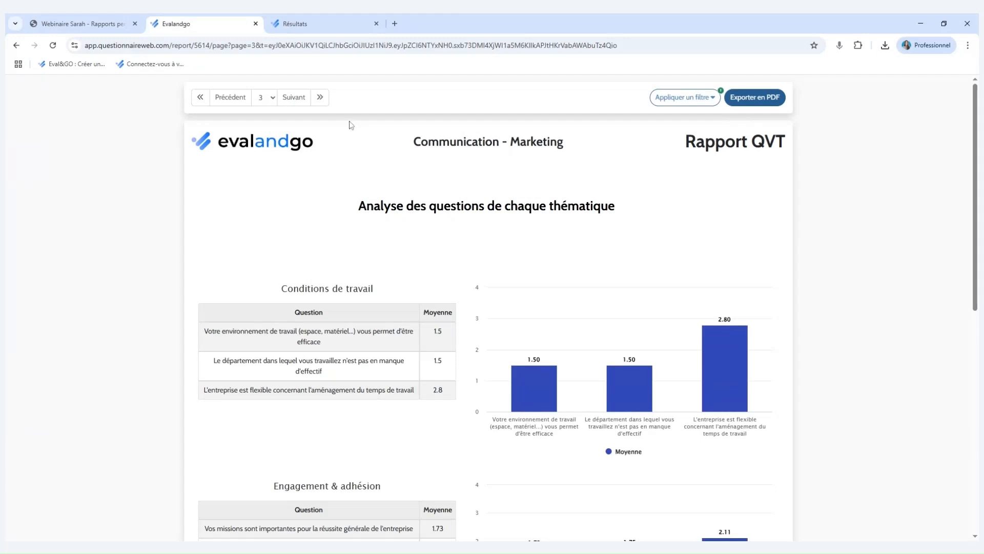
Switch to the survey's results dashboard and review the Page 1 results on service and seniority.
click(349, 24)
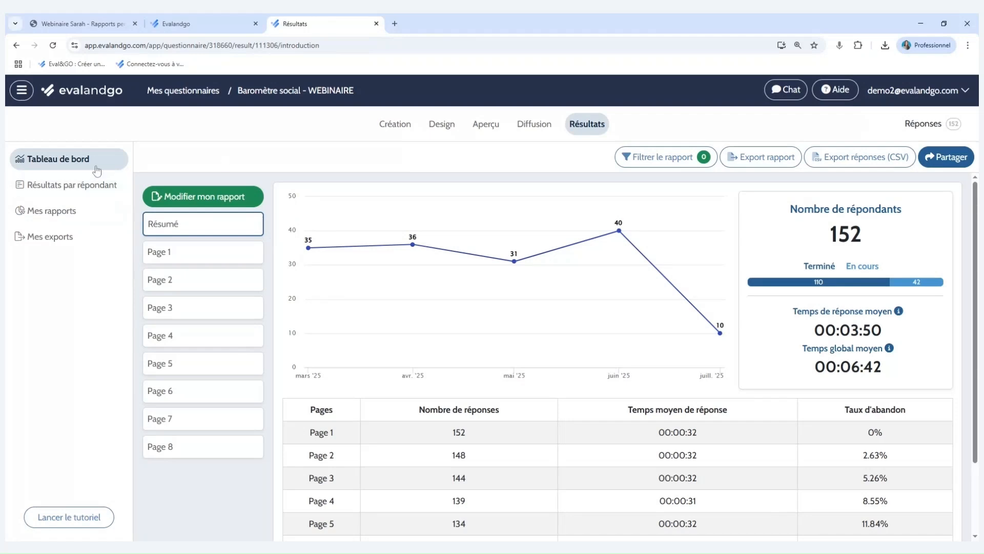
mouse_move(502, 380)
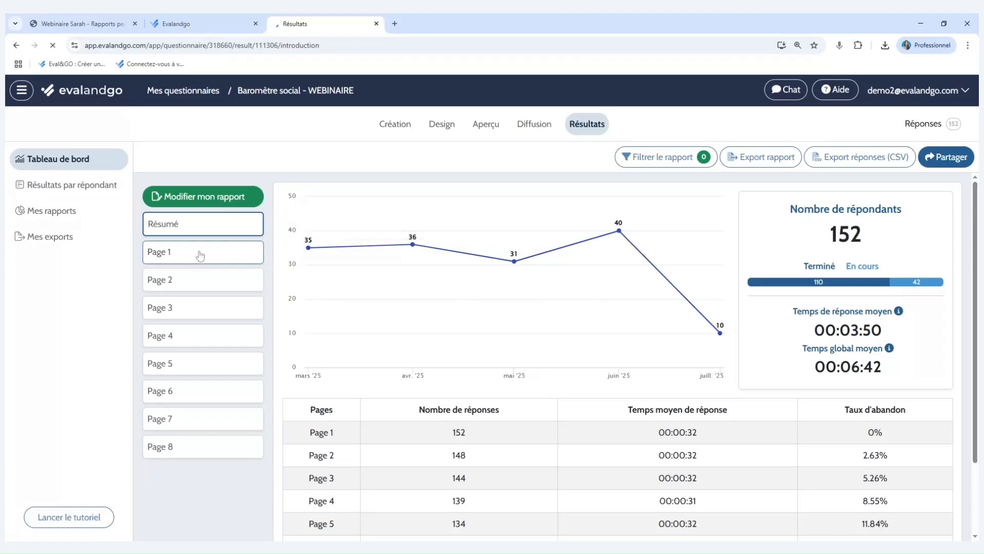
click(206, 262)
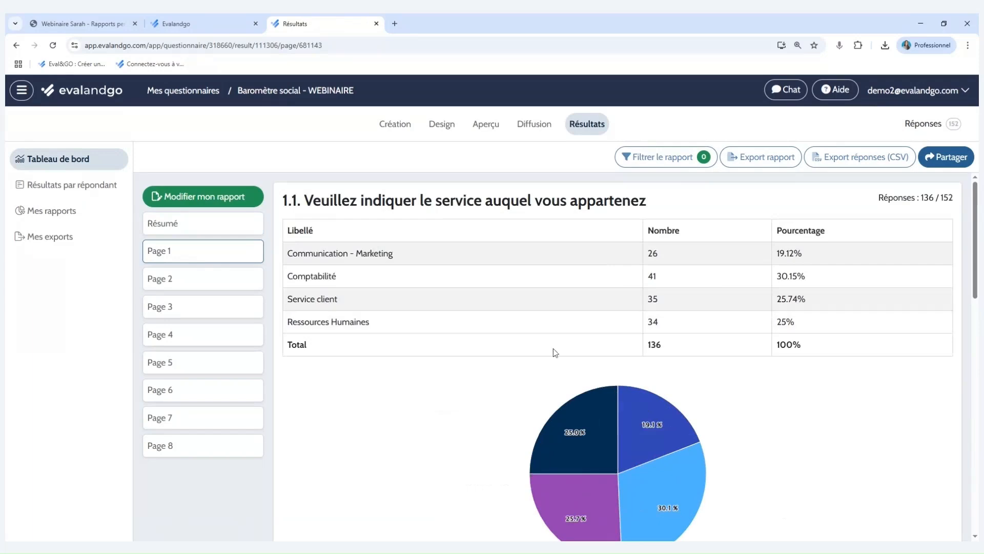
scroll(520, 352, down, 5)
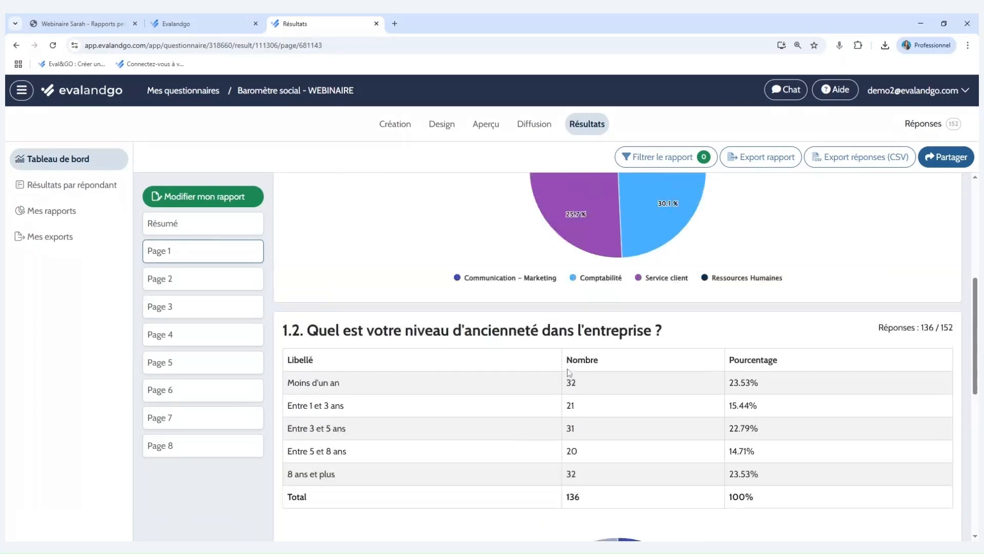
scroll(568, 372, up, 3)
scroll(568, 372, up, 1)
scroll(568, 373, up, 1)
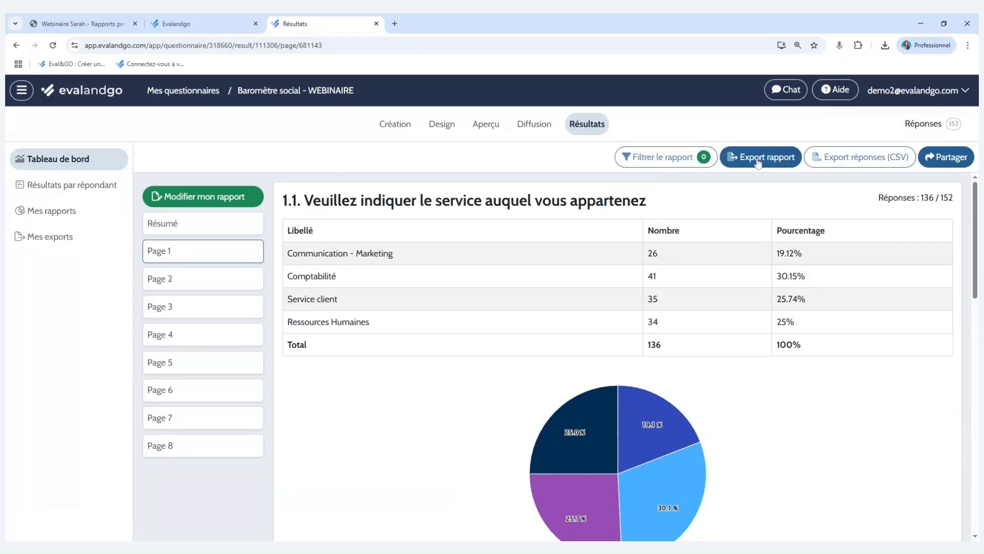
View the publication link of the shared online report Rapport Communication - Marketing, and close the sharing dialogs.
click(947, 157)
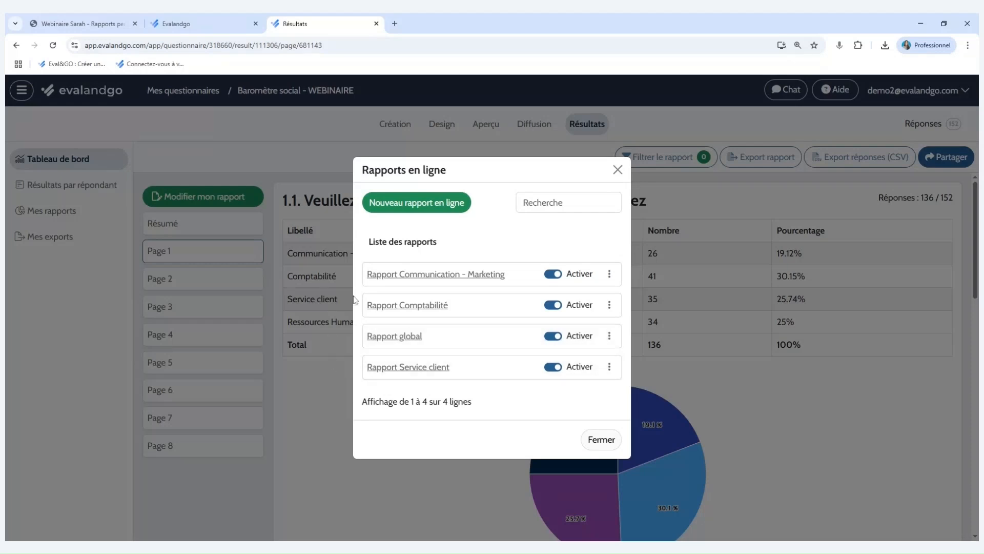
click(435, 276)
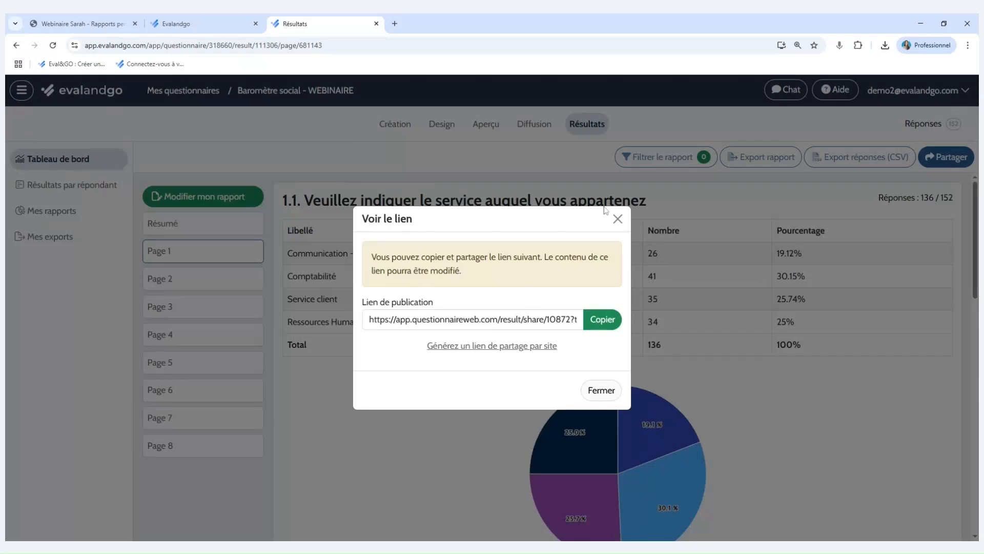
click(618, 219)
click(618, 170)
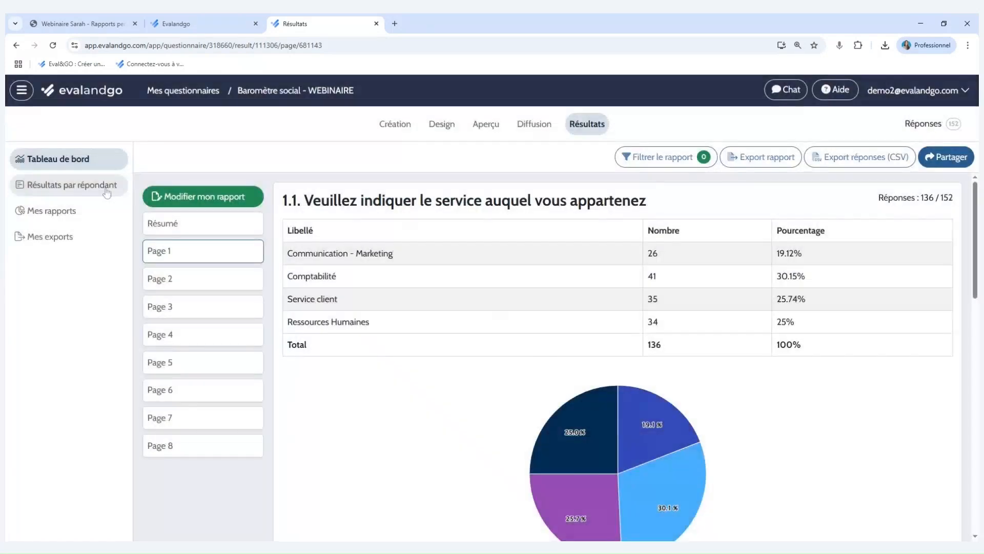
View the results by respondent, and create an automatically generated report in Mes rapports.
click(106, 191)
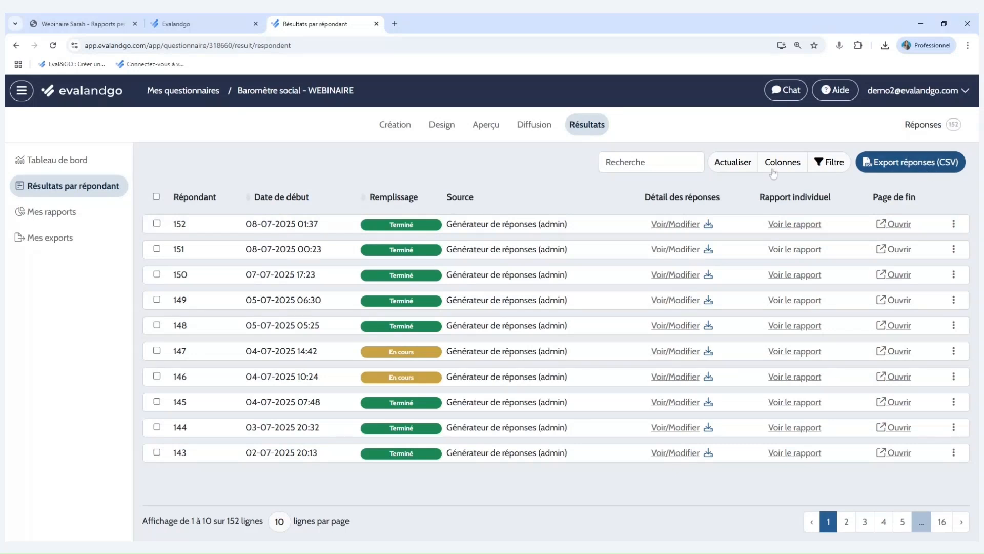
click(81, 217)
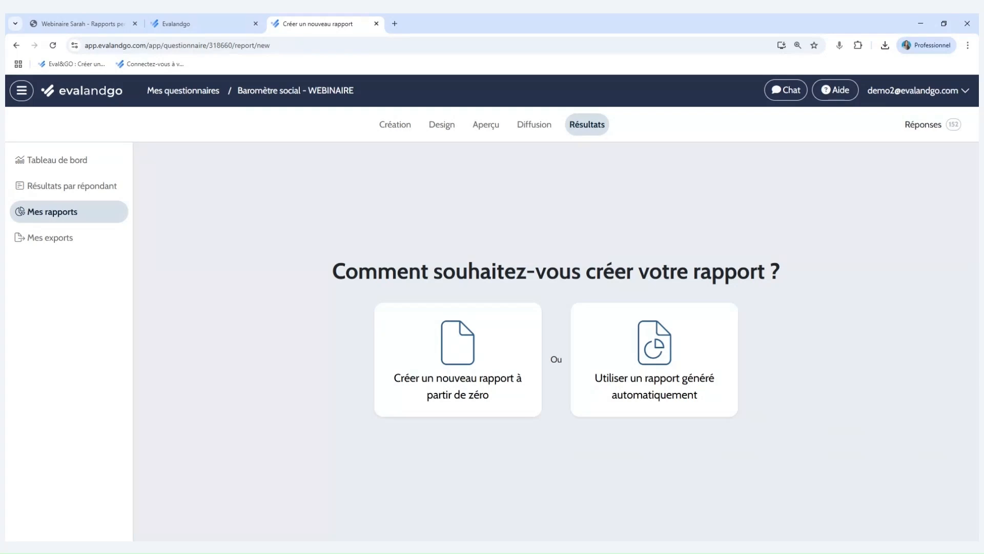
click(639, 334)
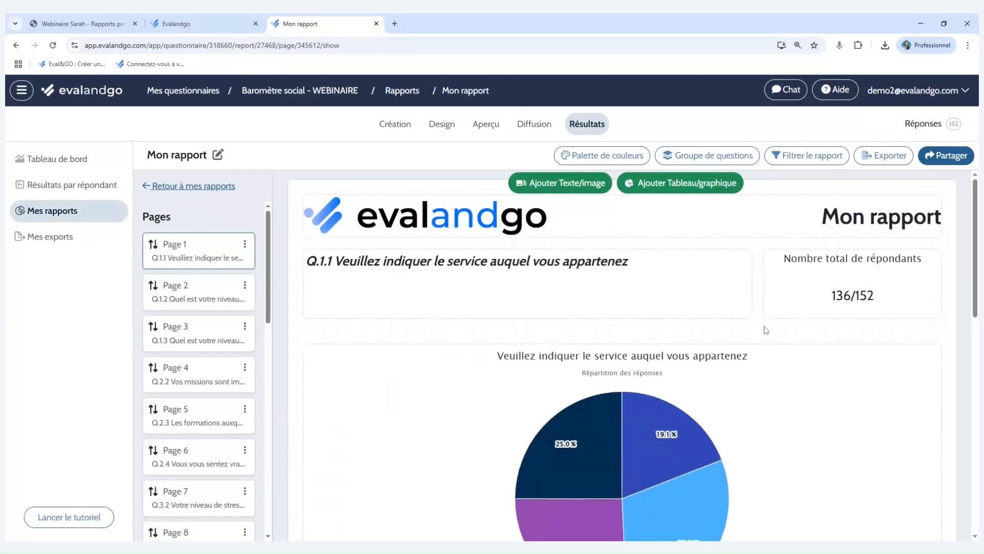
scroll(767, 331, down, 2)
scroll(767, 328, down, 2)
scroll(767, 328, up, 3)
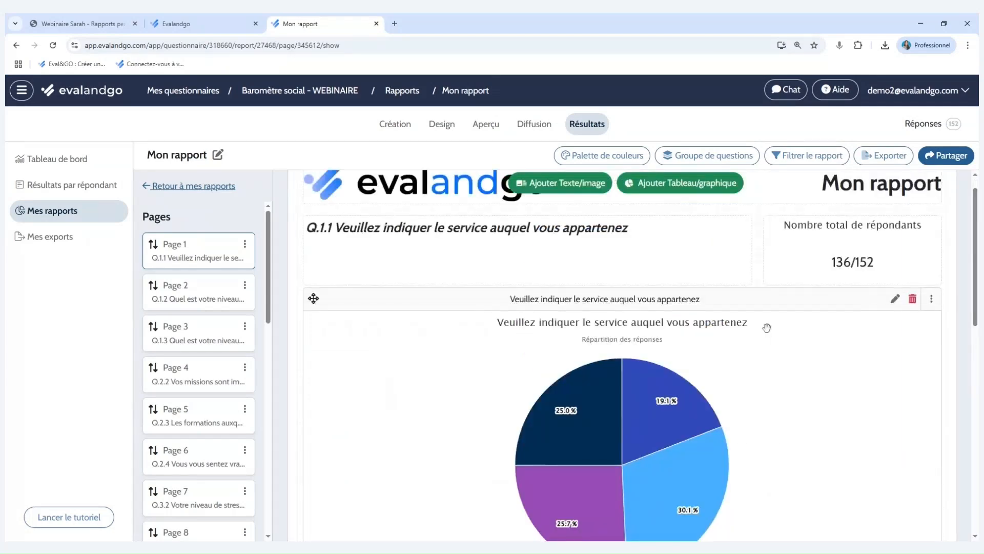
scroll(767, 328, up, 1)
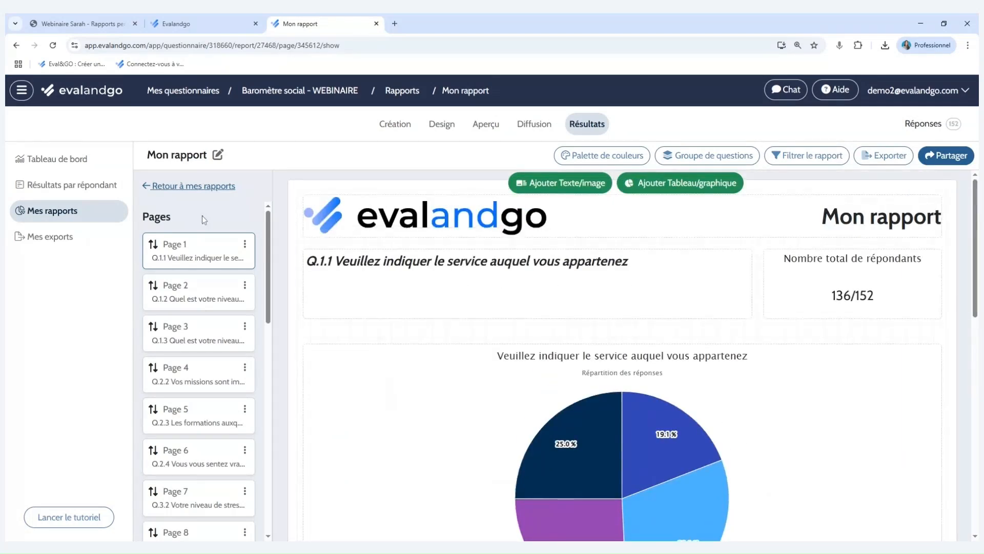
Return to the report list and create a new report from scratch.
click(204, 187)
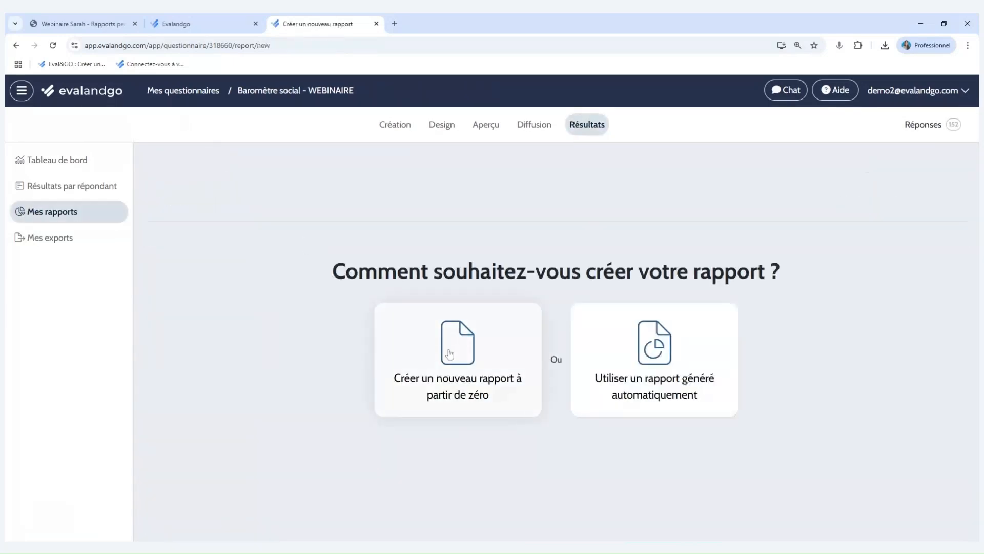
click(450, 353)
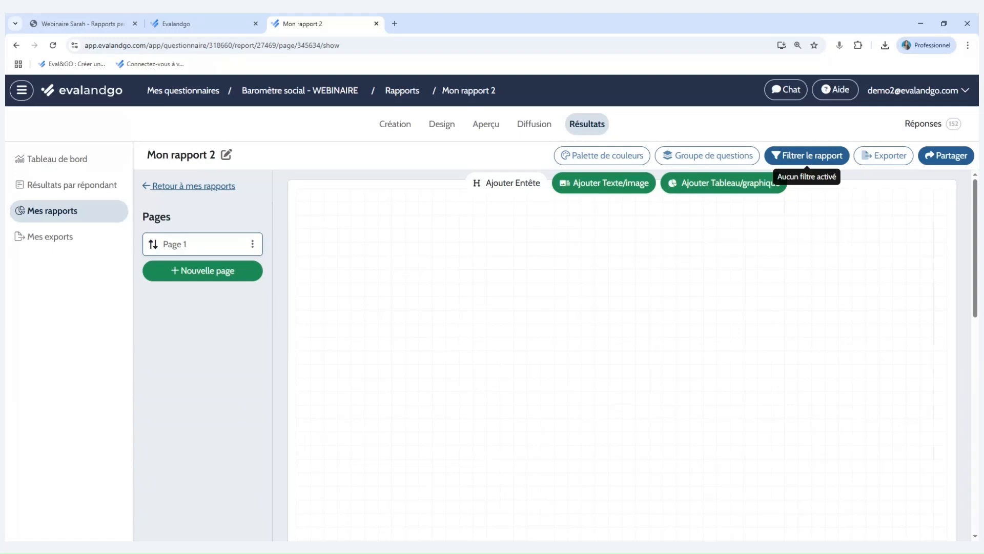
Examine the new report's question groups, text editor and colour palettes, leaving each one without changes.
click(717, 161)
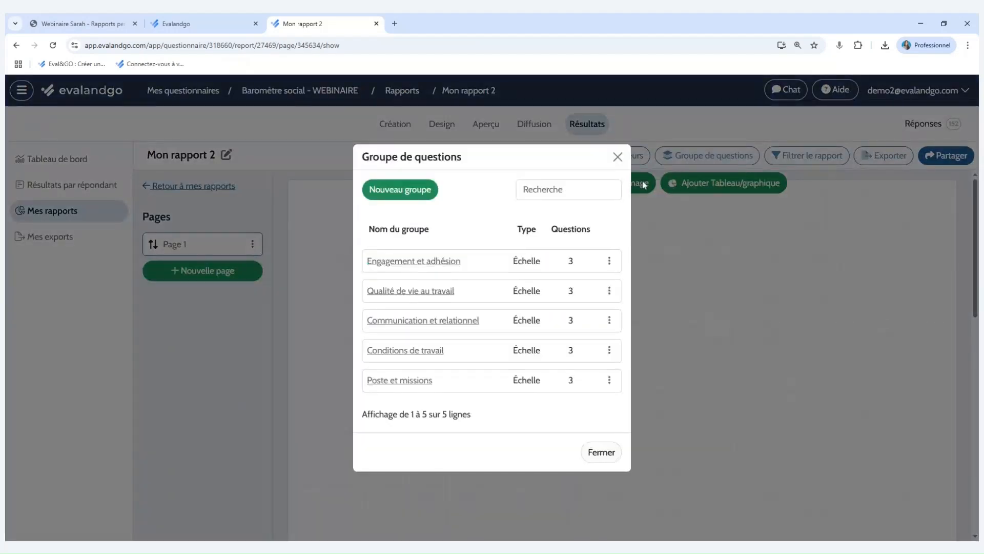
click(618, 157)
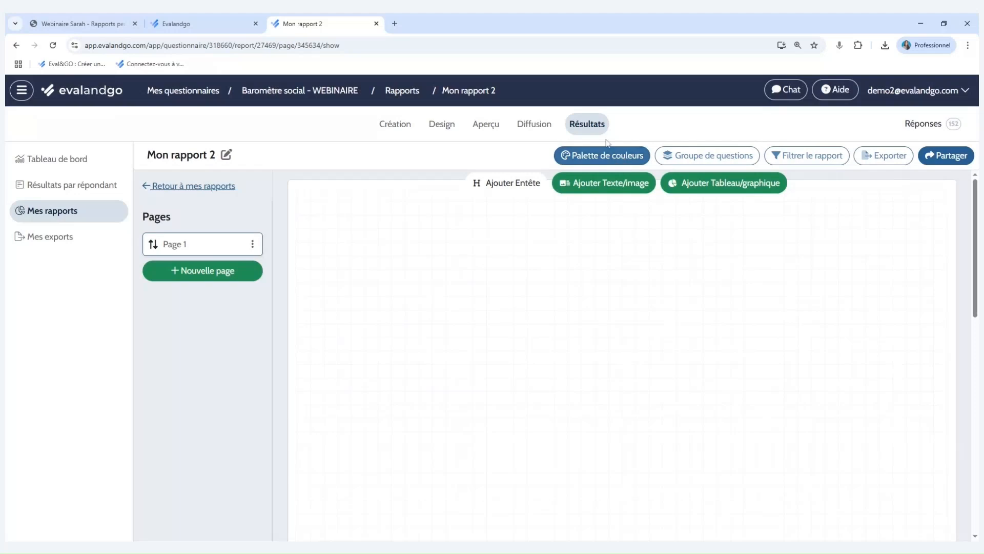
click(597, 194)
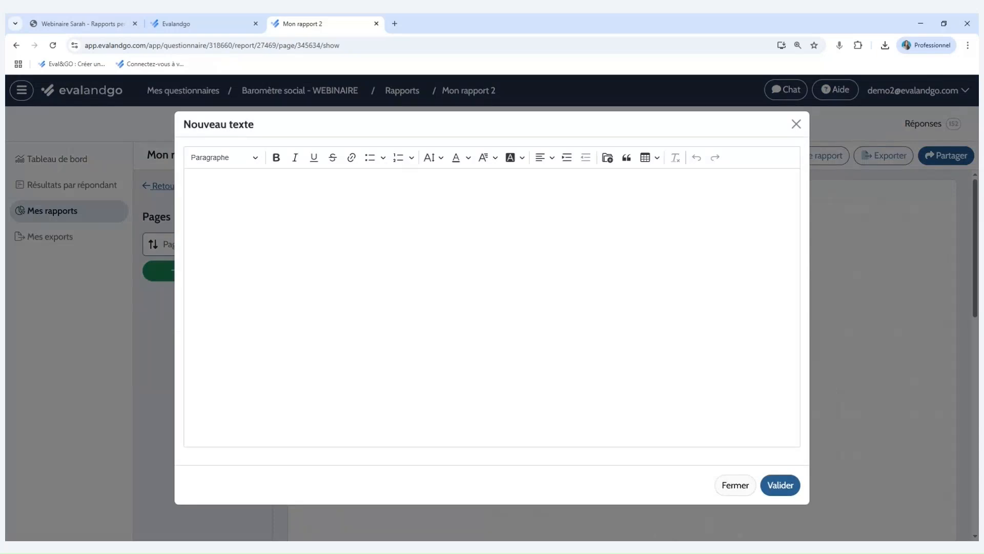
click(796, 124)
click(641, 160)
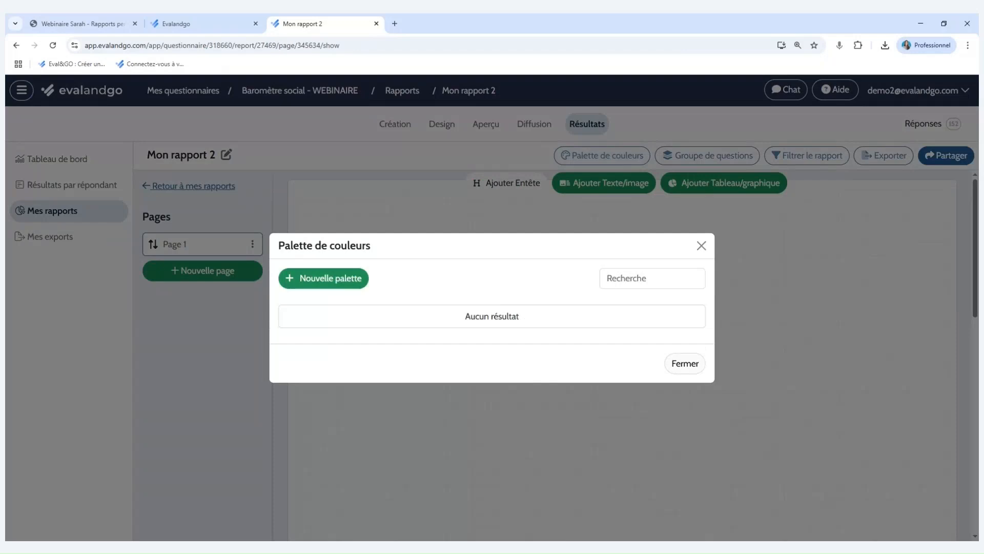
click(701, 245)
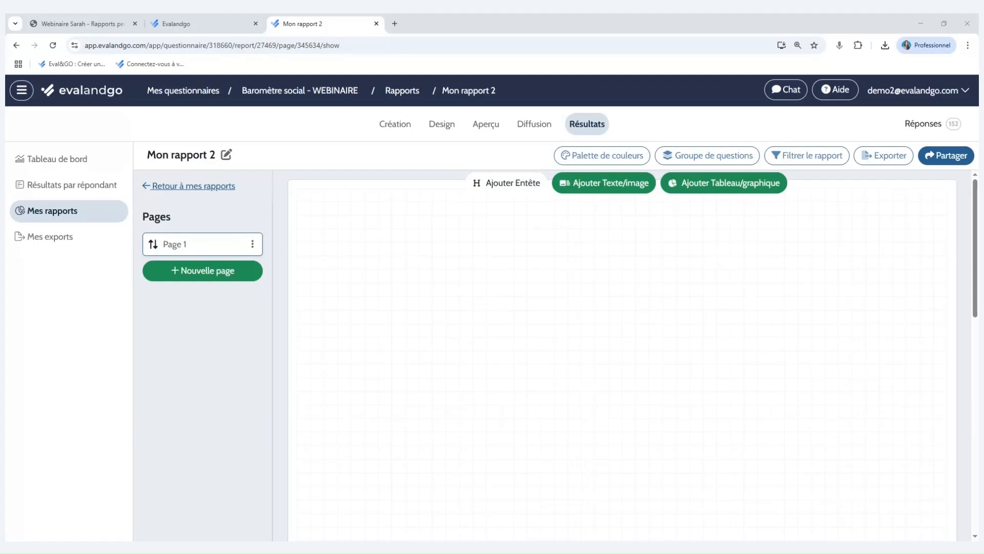
Rename the new report as Rapport QVT.
click(227, 156)
key(ctrl+a)
text(Rapport QVT)
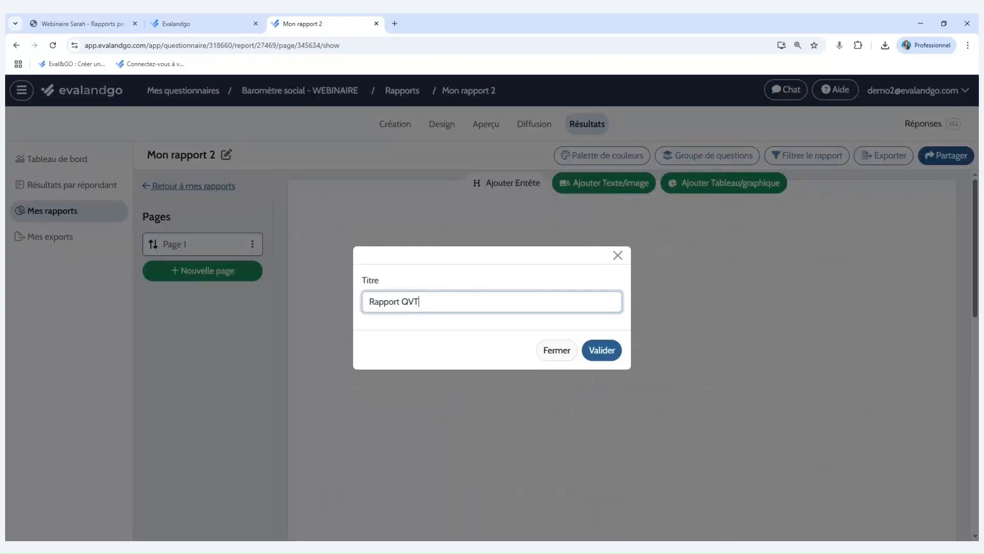
click(601, 351)
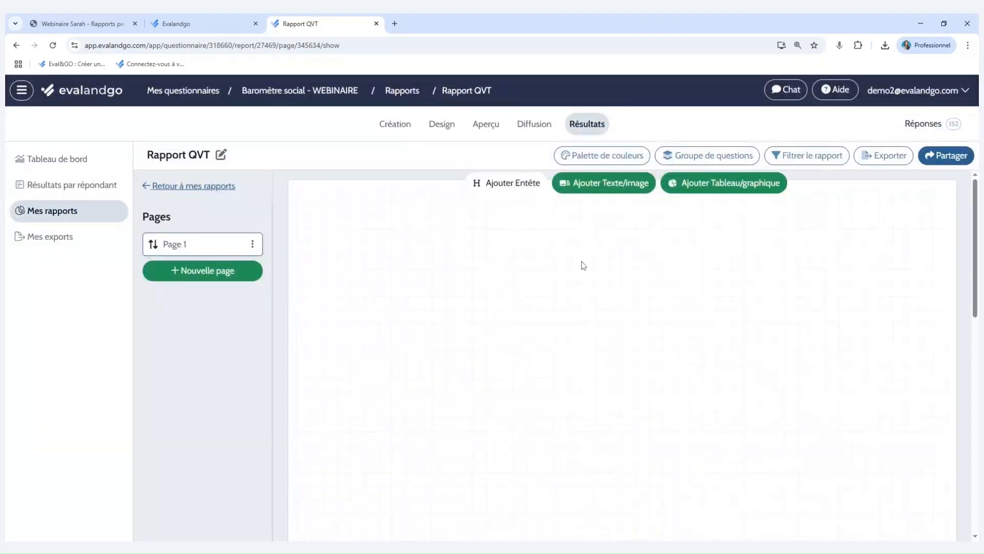
Add a header shown on the first page, with Logo du questionnaire as left element and the report title in the middle.
click(514, 188)
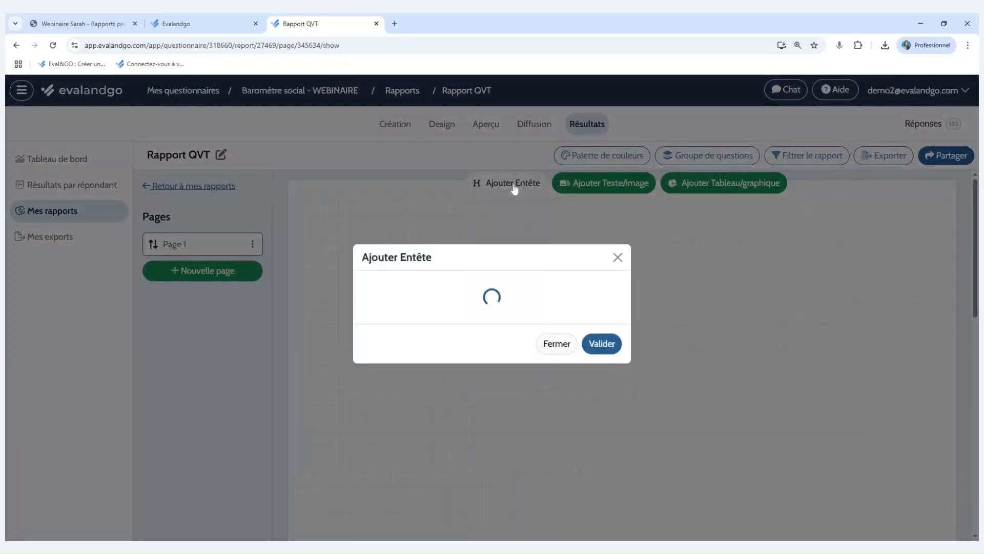
click(533, 271)
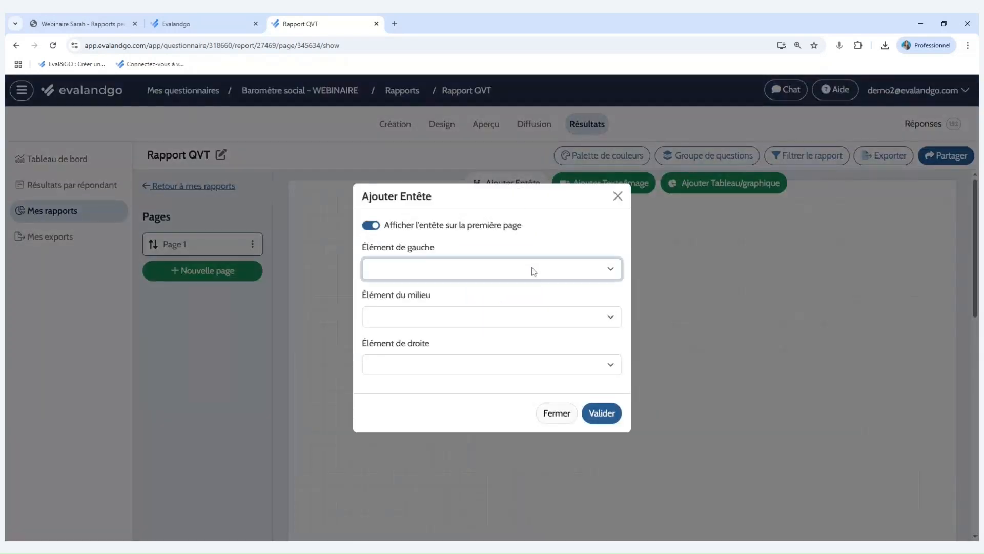
click(533, 283)
click(545, 317)
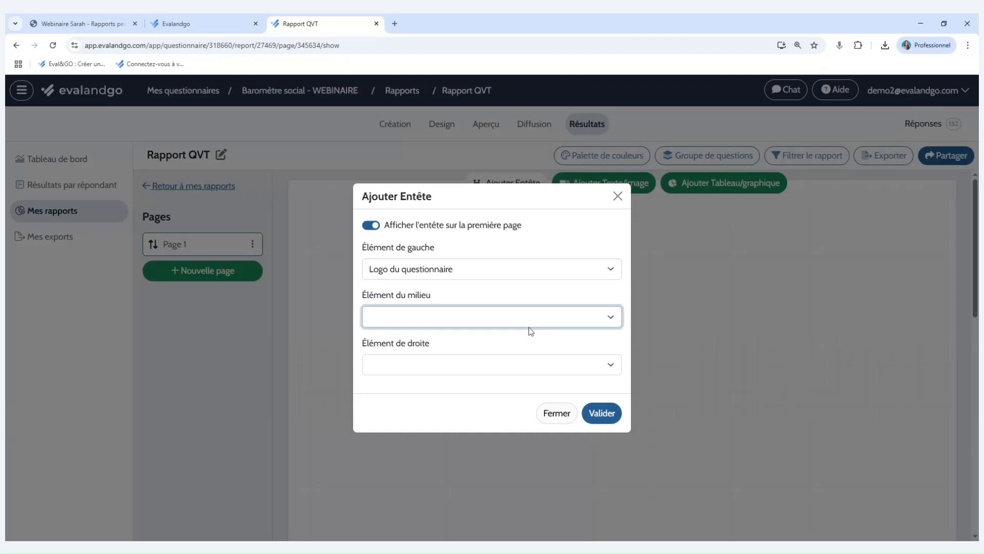
click(530, 331)
click(611, 417)
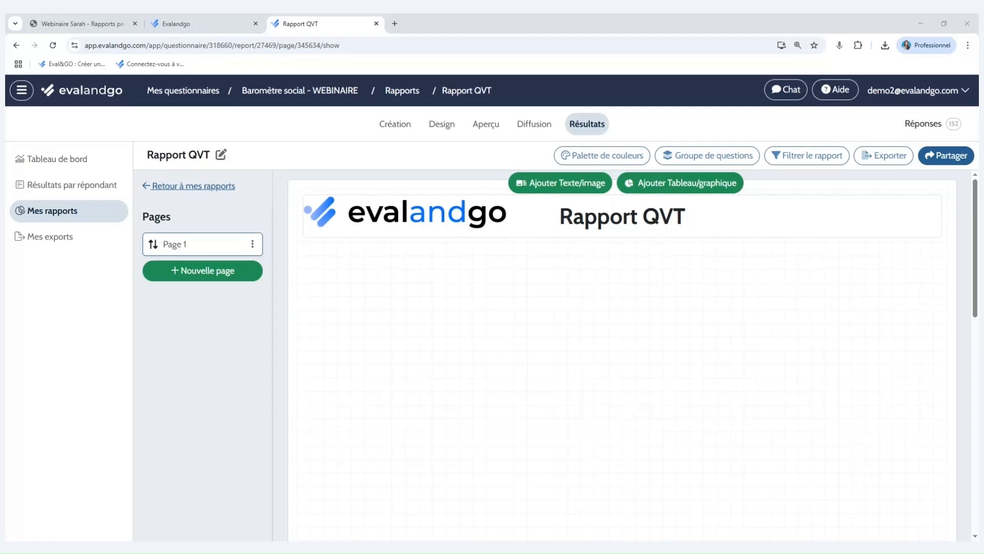
Create a new question group named Hiérarchie et autonomie with the question type Échelle.
click(721, 157)
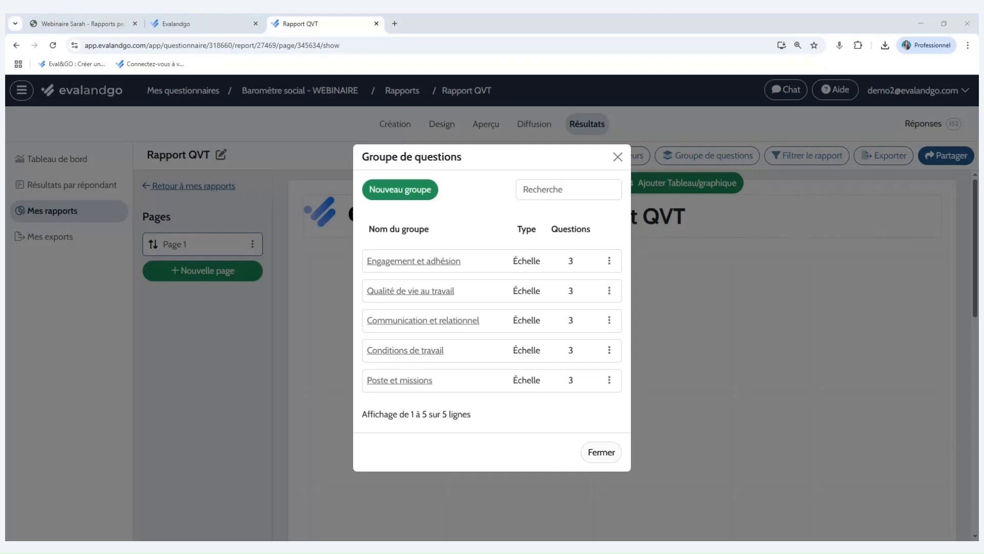
click(412, 196)
click(445, 279)
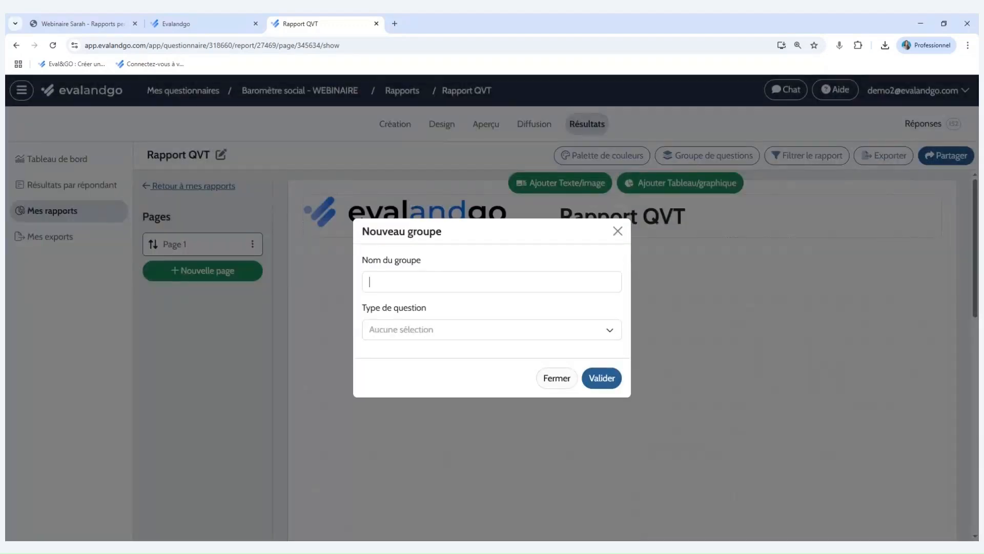
text(Hiérarchie et autonomie)
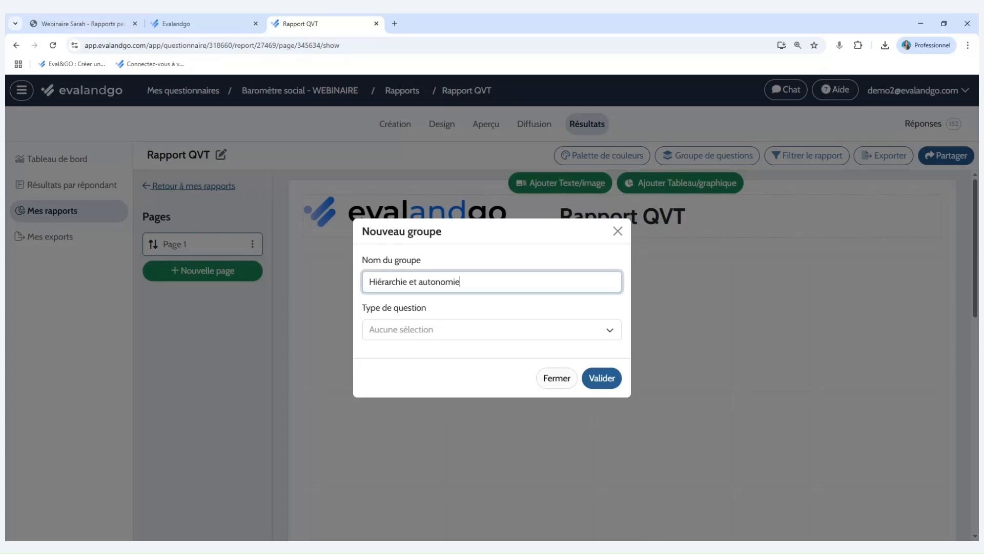
click(513, 336)
click(516, 288)
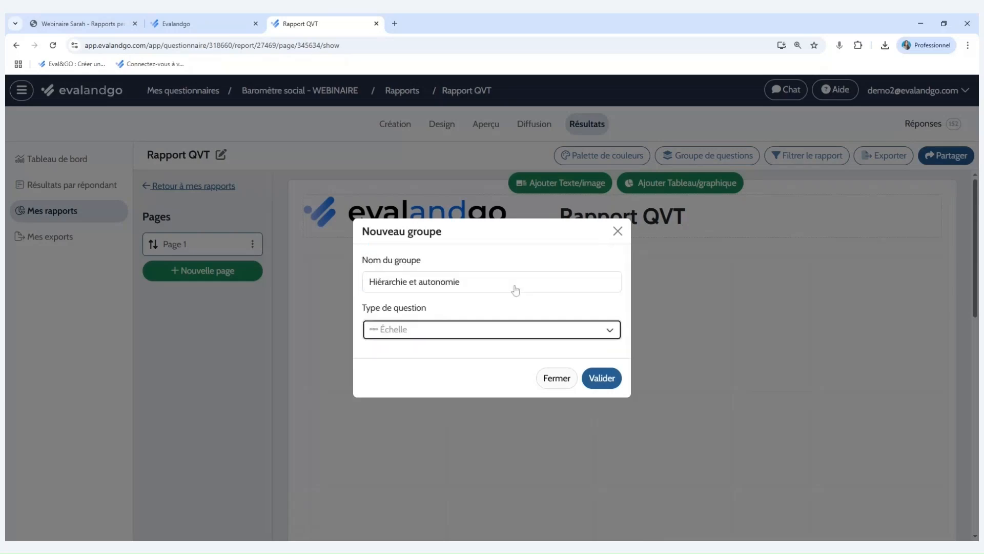
Assign questions 7.2, 7.3 and 7.4 to the Hiérarchie et autonomie group, save it and close the group list.
click(598, 353)
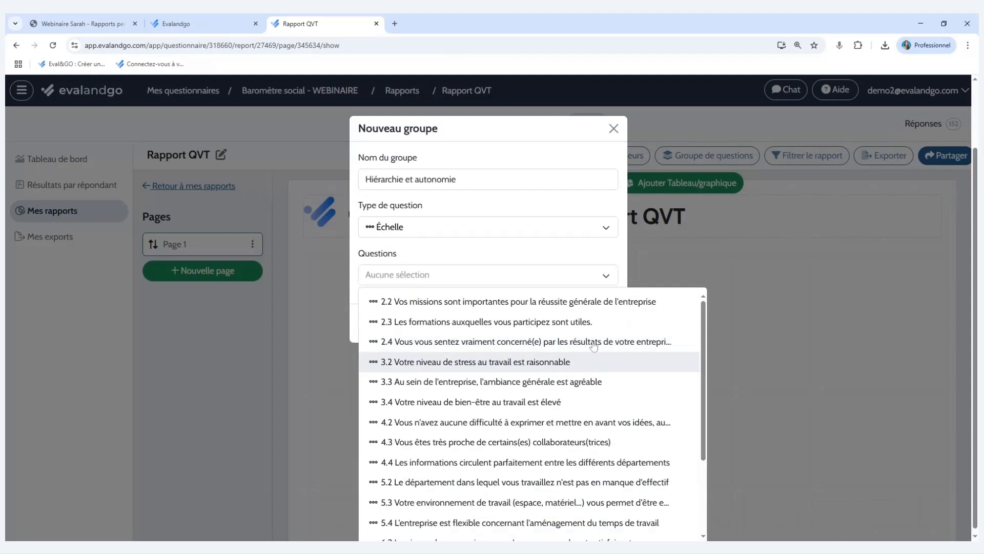
scroll(557, 343, down, 3)
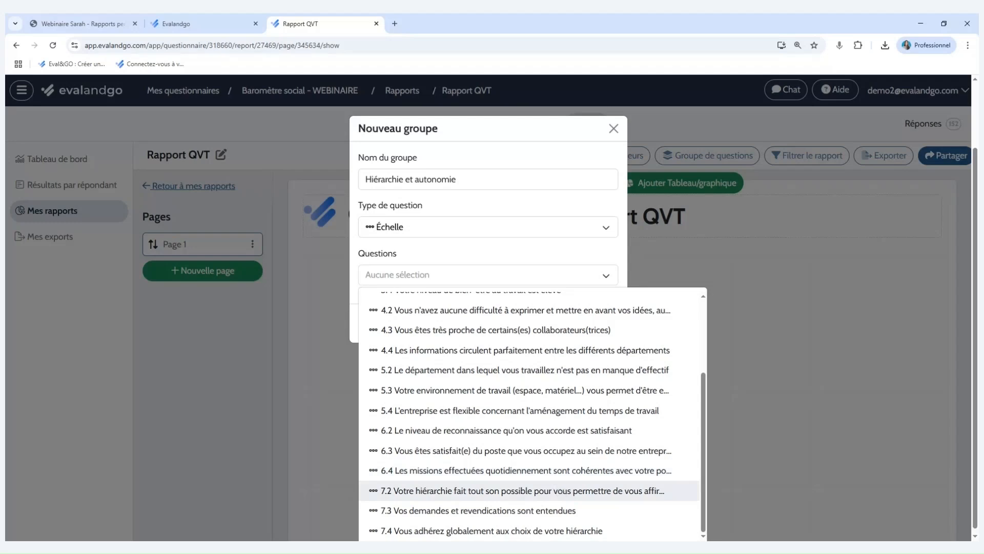
click(512, 490)
click(579, 510)
click(579, 530)
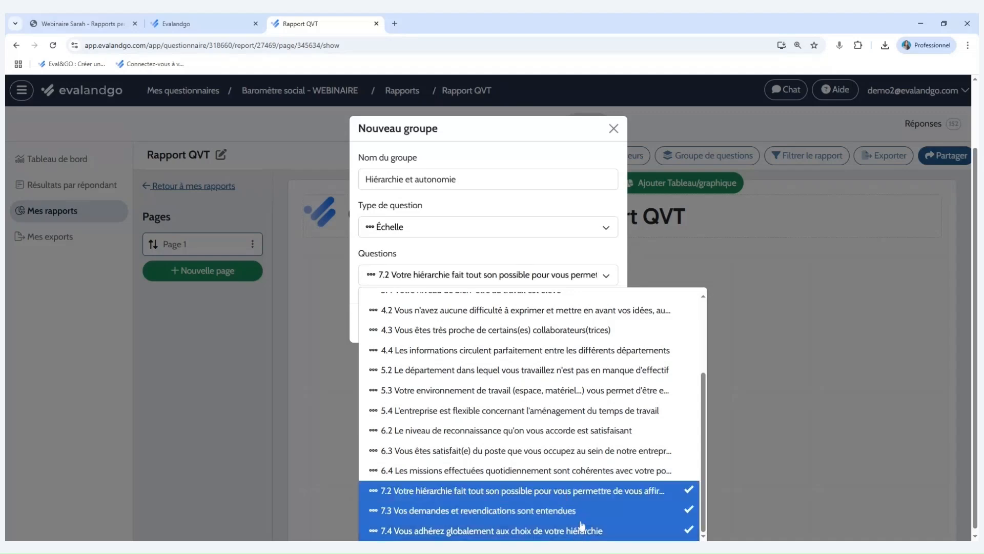
click(597, 277)
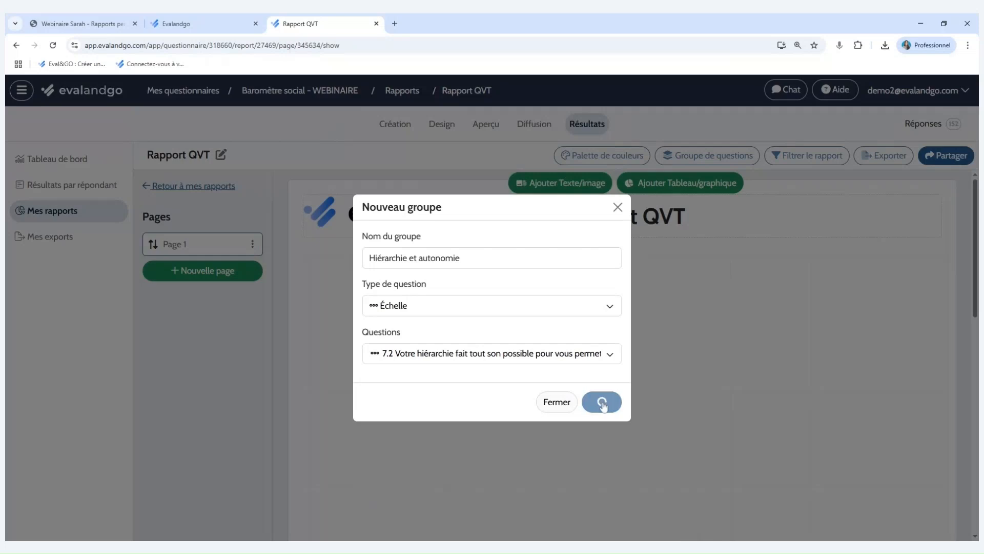
click(602, 402)
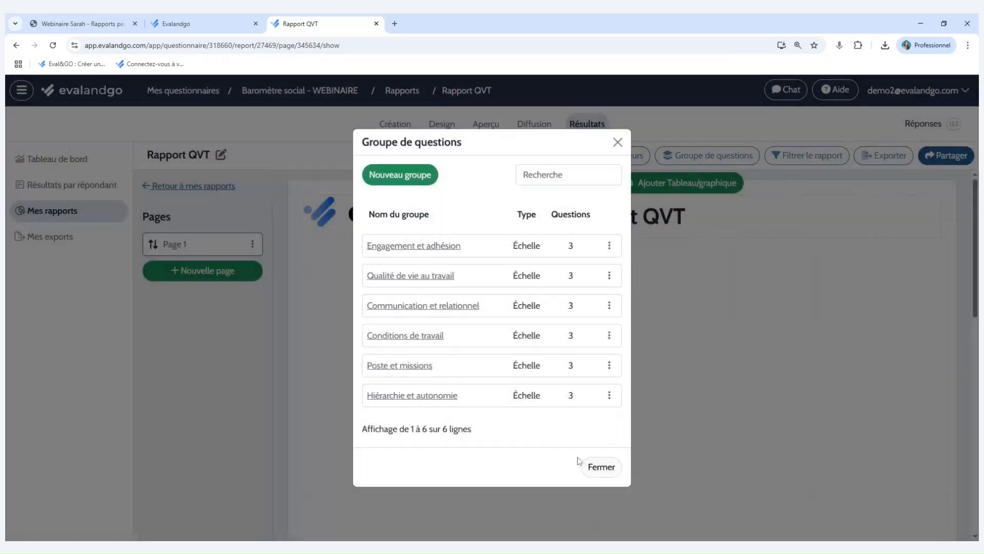
click(595, 467)
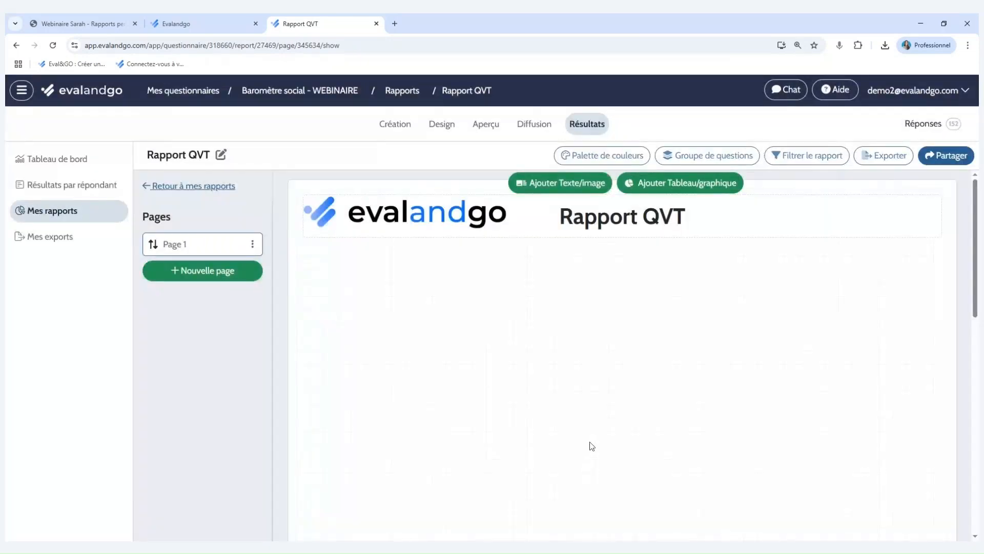
Start a new report filter named Ressources Humaines with a custom condition based on a question.
click(824, 160)
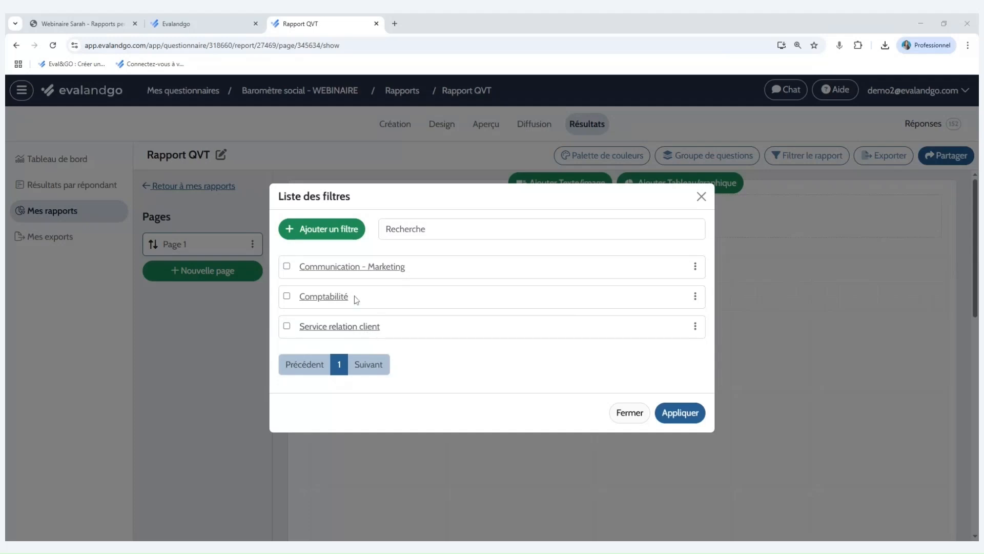
click(329, 226)
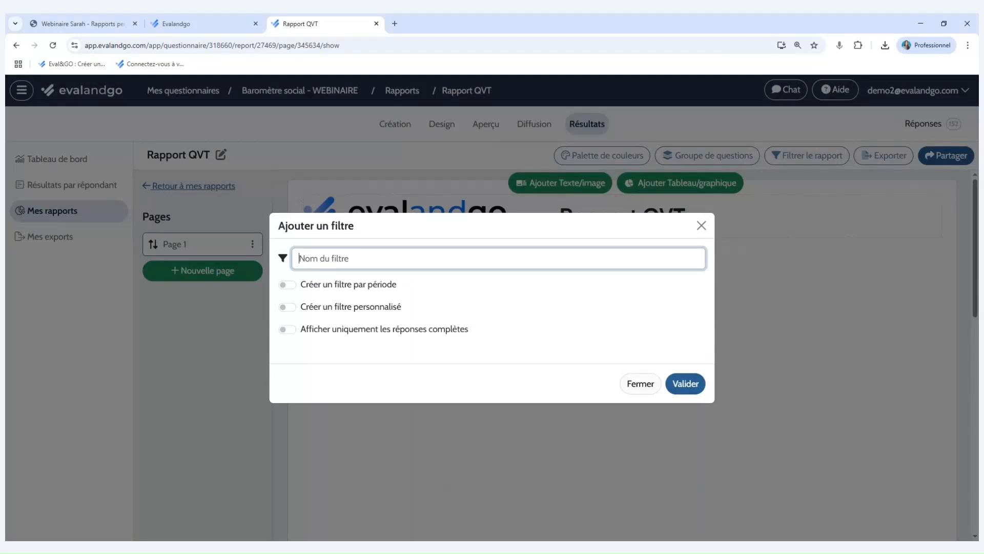
text(Ressources Humaines)
click(289, 308)
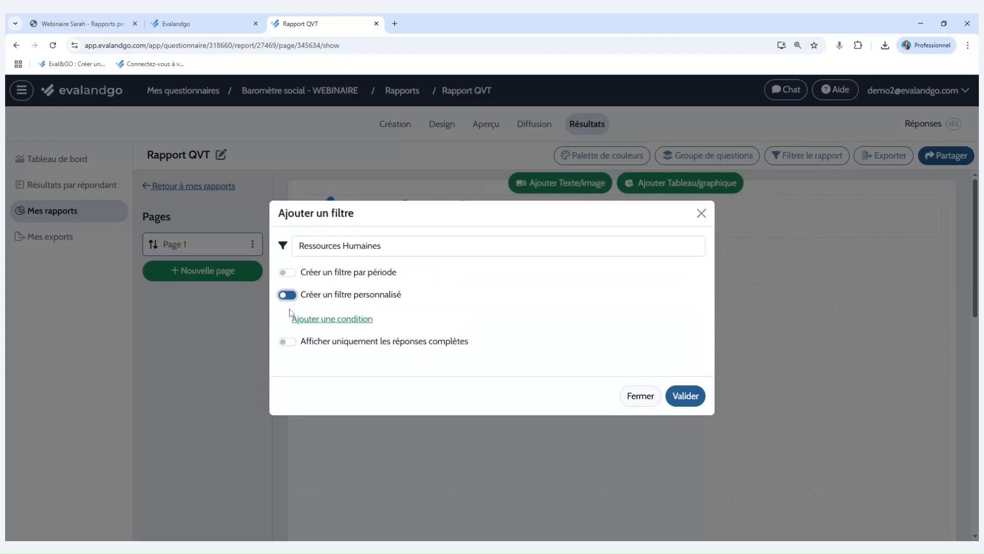
click(342, 325)
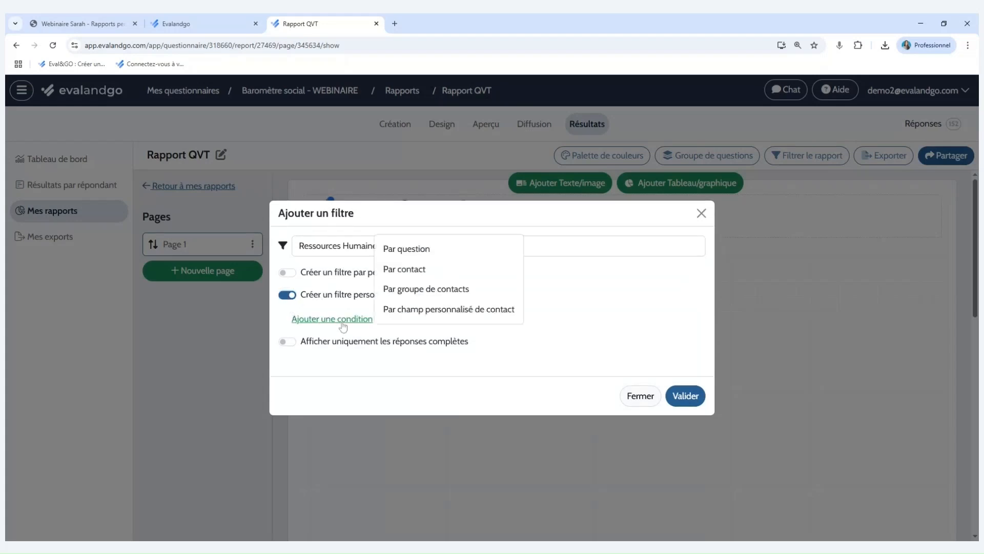
click(432, 250)
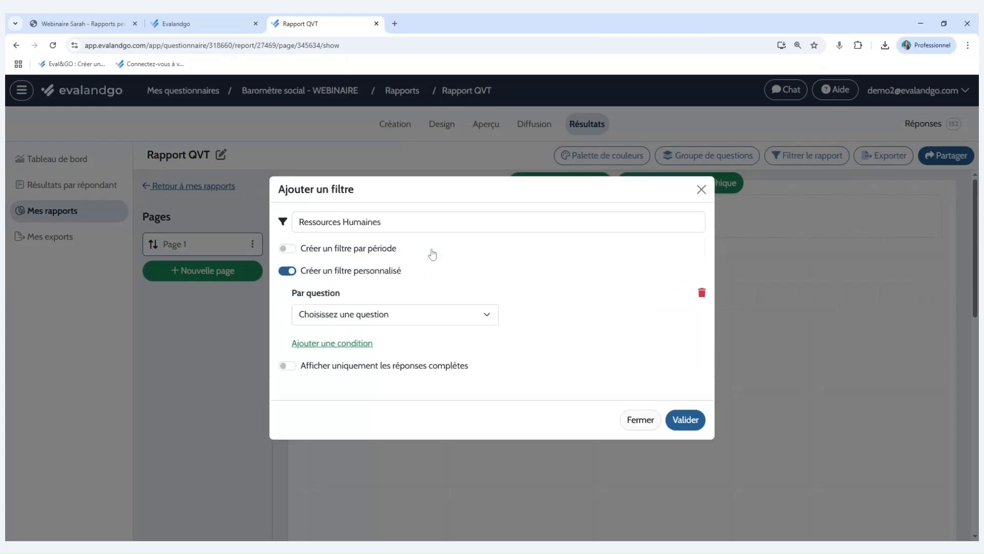
Set the filter condition to question 1.1 Est égal à Ressources Humaines, save the filter and close the filter list without applying any.
click(476, 321)
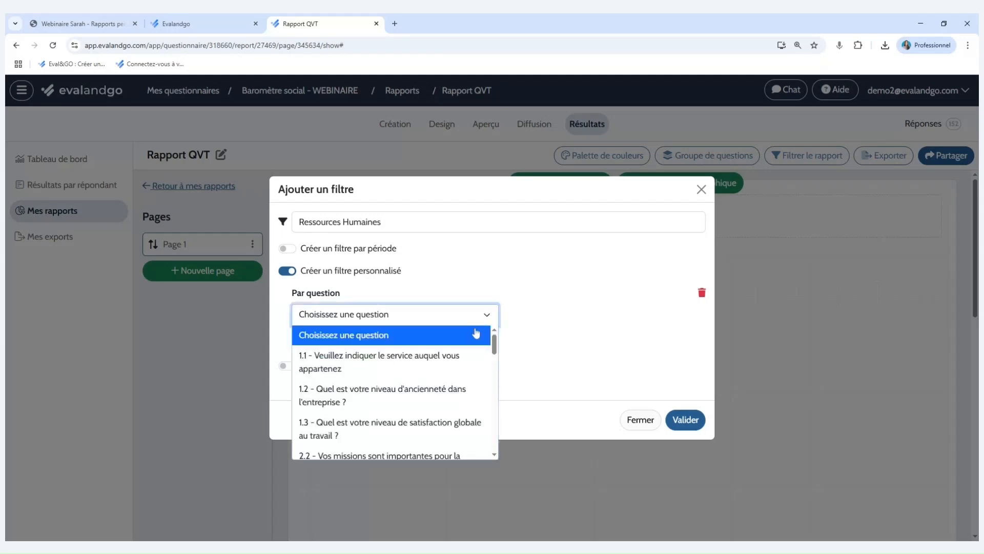
click(392, 375)
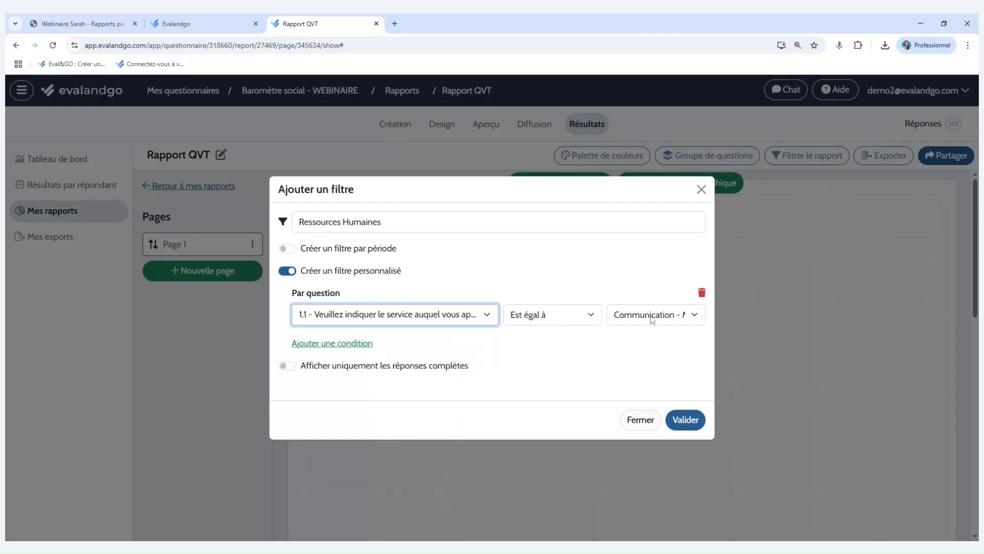
click(666, 318)
click(658, 376)
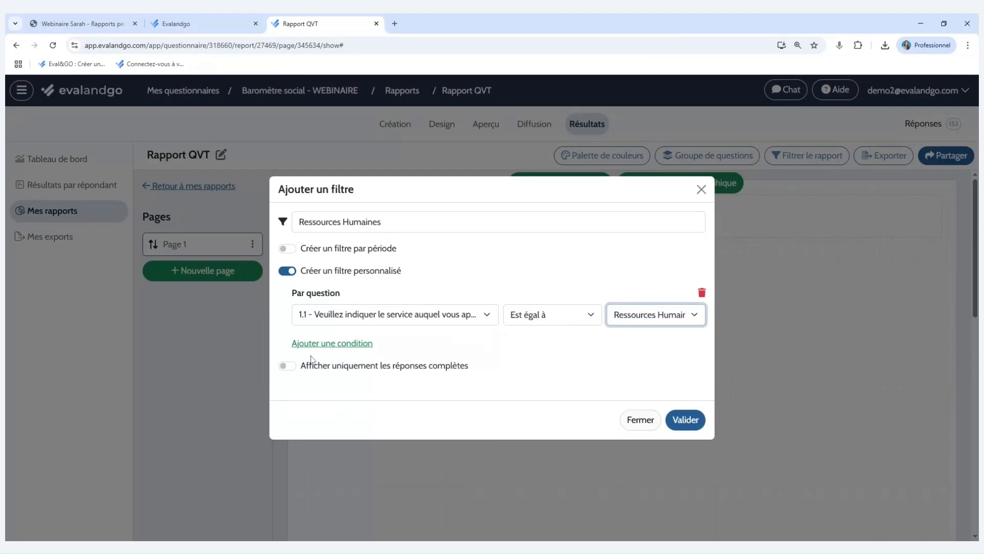
click(686, 420)
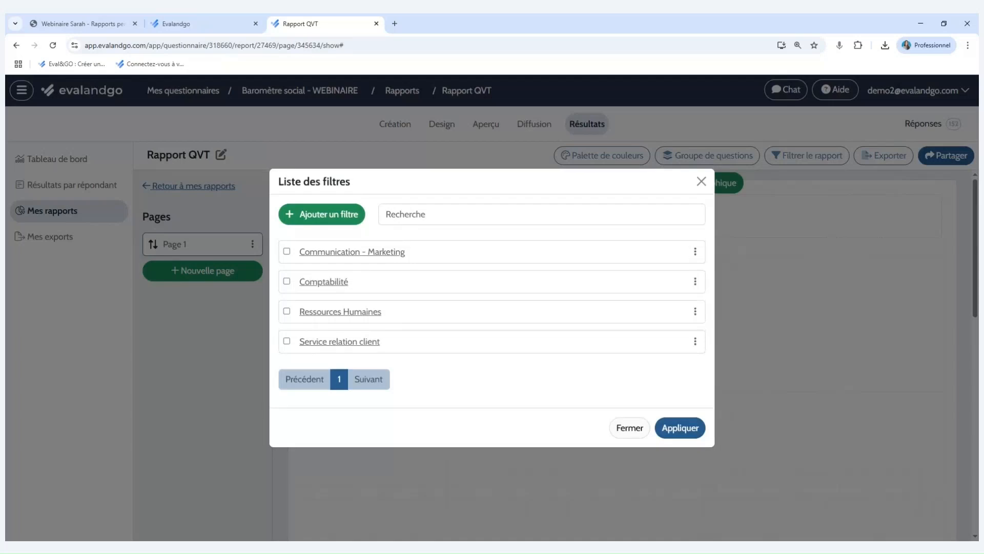
click(630, 428)
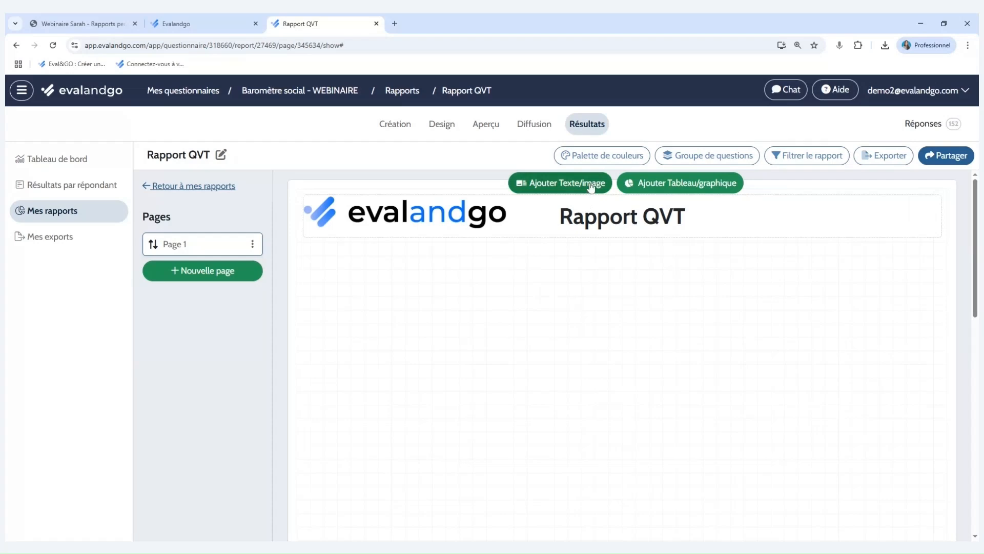
Switch to the shared example report in the Evalandgo browser tab and view its page 1.
click(215, 20)
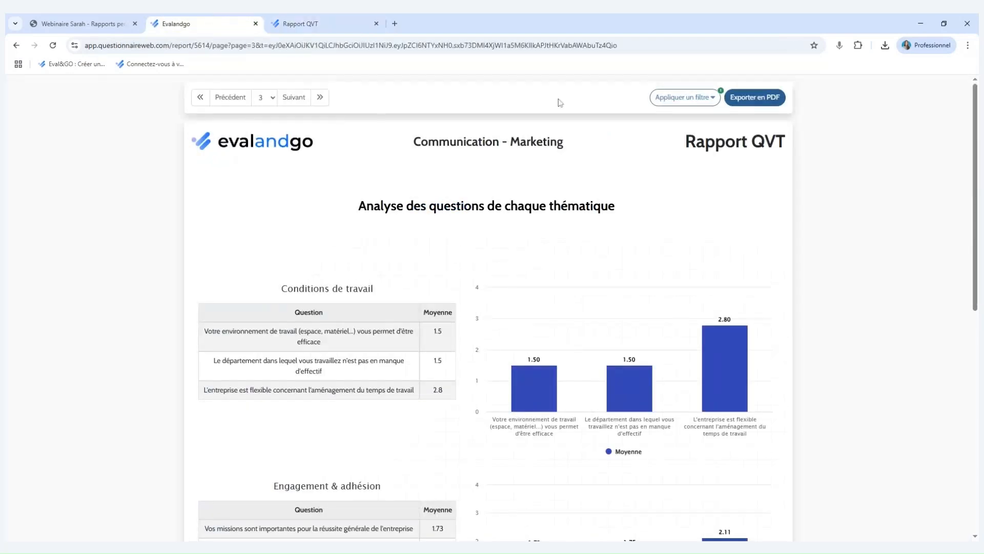
click(264, 97)
click(273, 114)
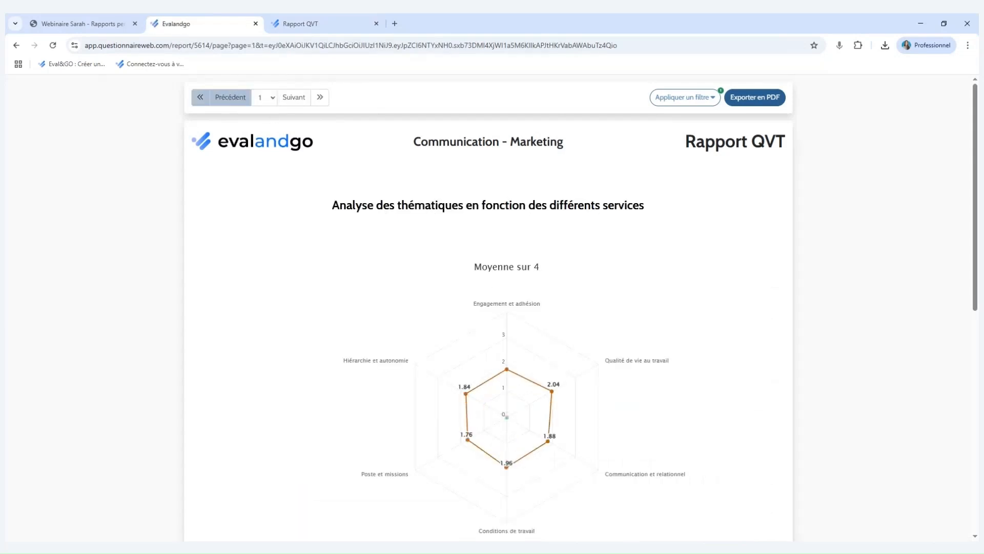
Back in the Rapport QVT editor, add a text block reading "Analyse des thématiques en fonction des différents services" in bold.
click(326, 15)
click(593, 190)
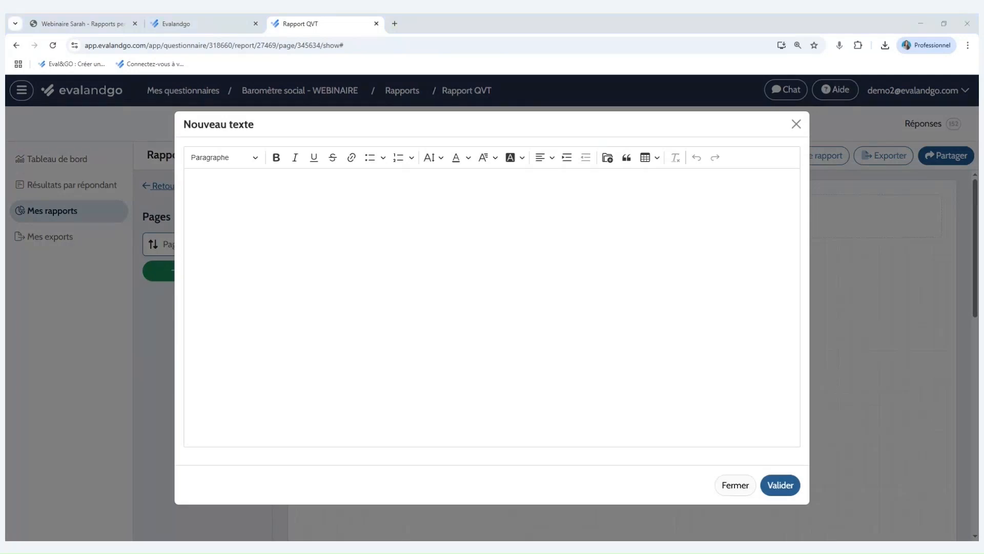
click(190, 183)
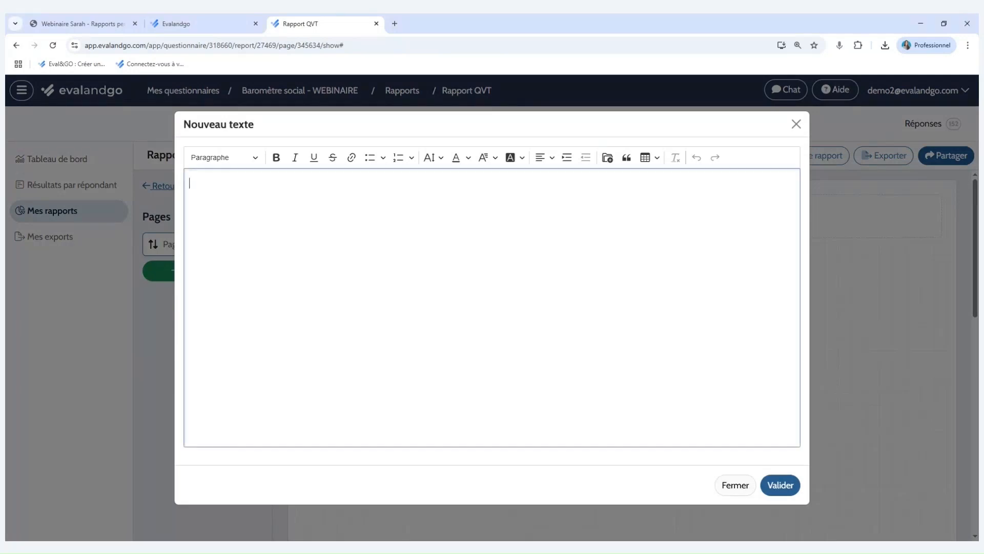
text(Analyse des thématiques en fonction des différents services)
key(BackSpace)
key(ctrl+b)
Format the new text at size 20 and centred, save it, and reduce the text block's height on the page.
click(433, 157)
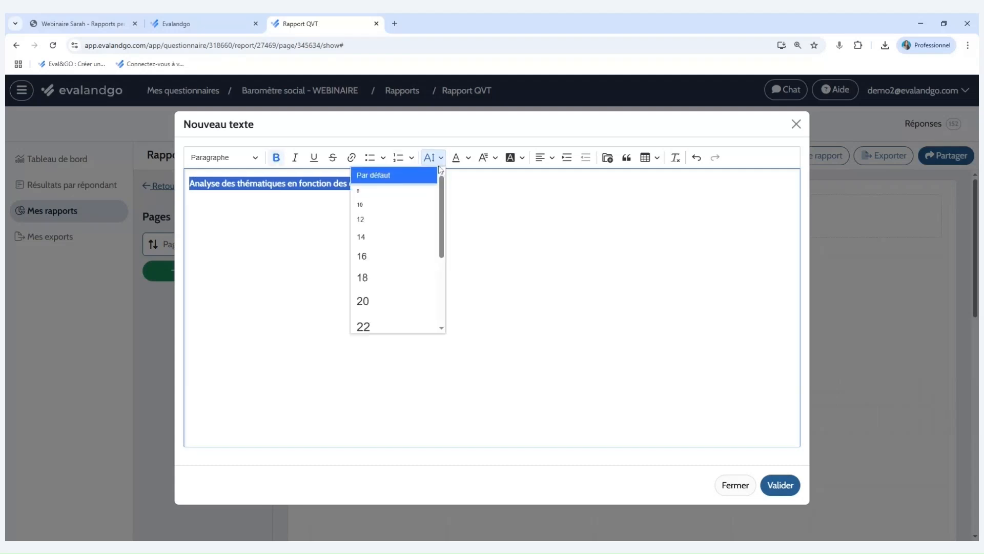
click(411, 300)
click(546, 157)
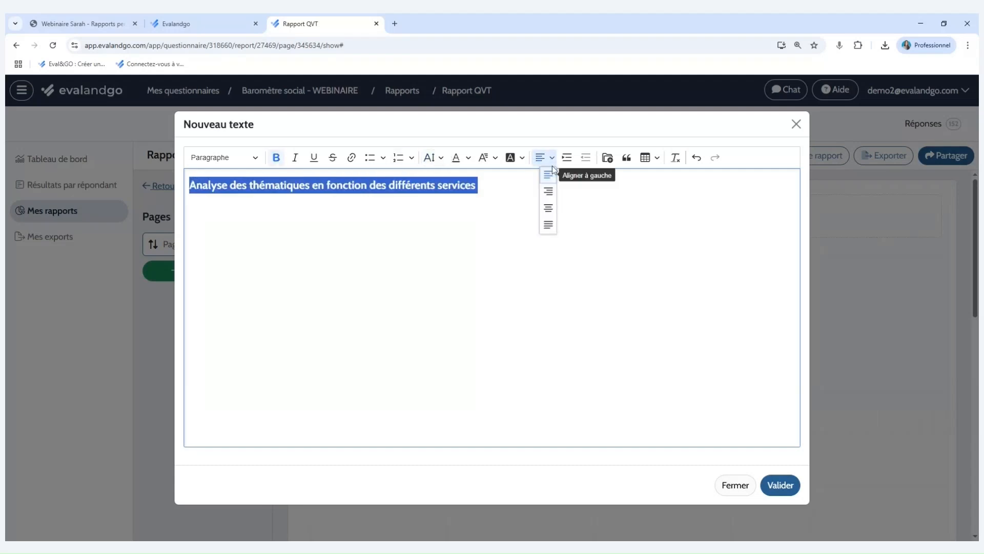
click(550, 208)
click(792, 483)
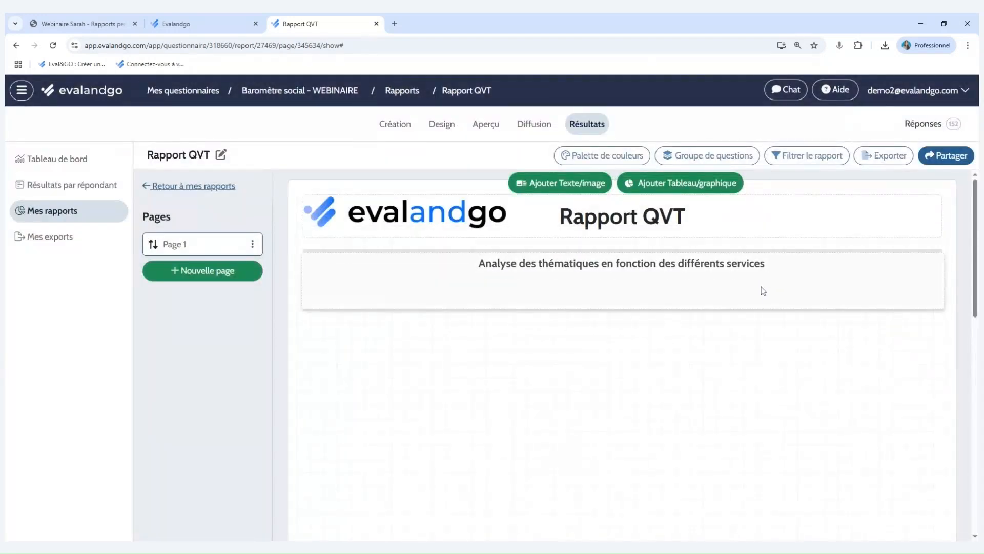
drag(936, 299, 931, 287)
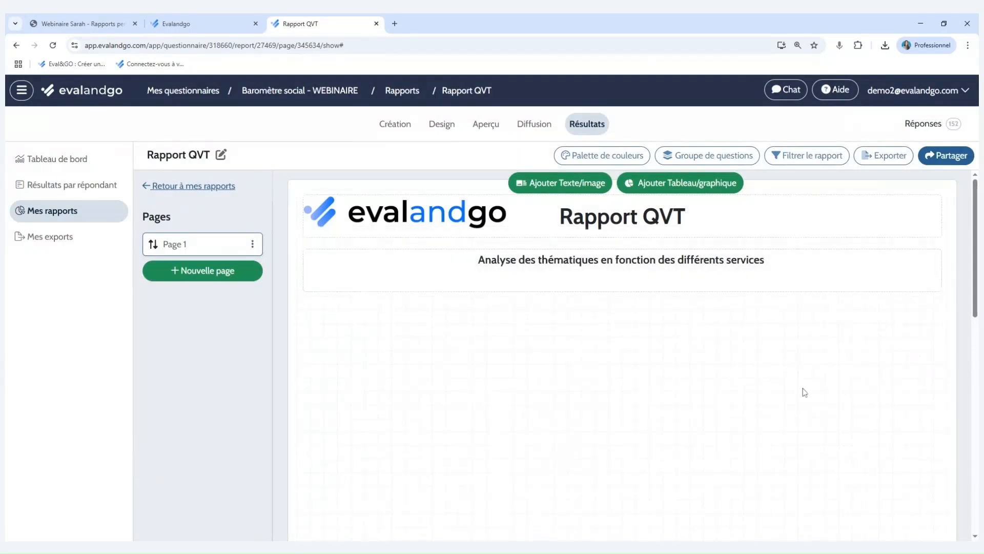
In the shared example report, clear the Communication - Marketing filter and examine the radar chart comparing the services by theme.
click(195, 24)
scroll(361, 273, down, 1)
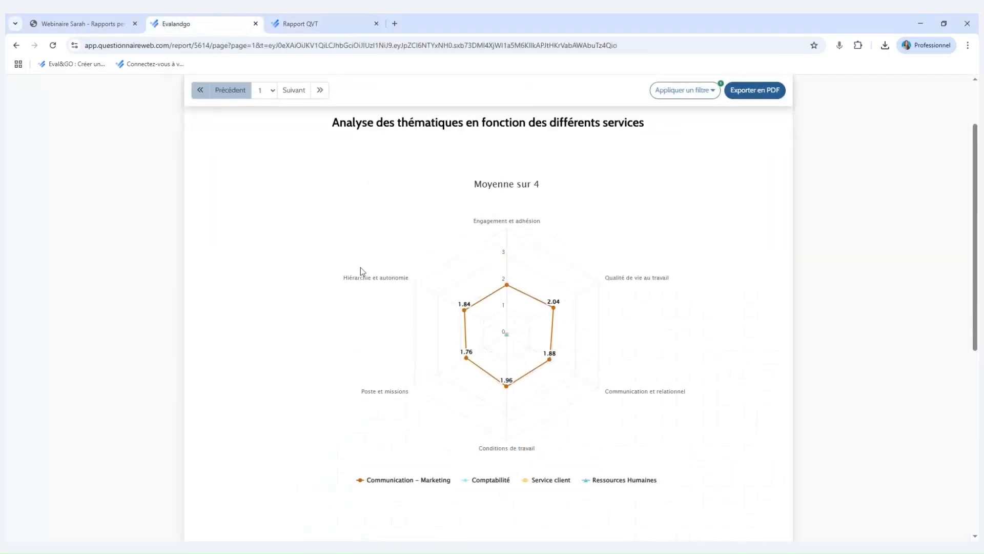
click(684, 90)
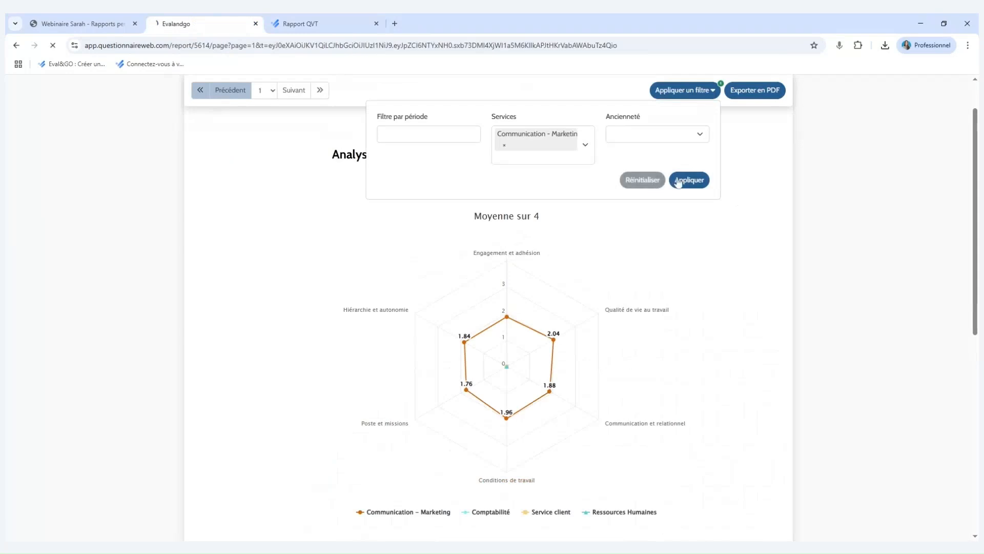
click(684, 181)
scroll(733, 205, down, 1)
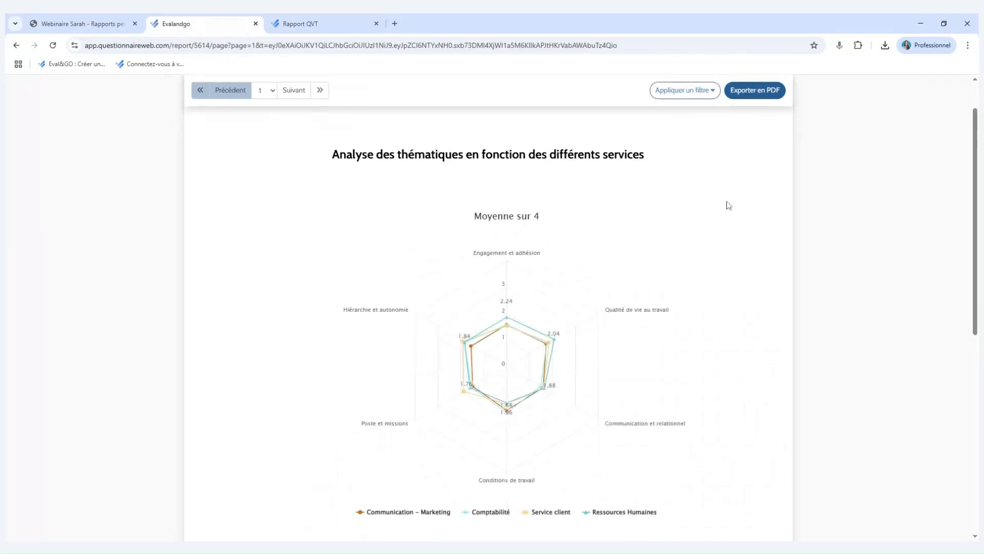
scroll(660, 278, down, 1)
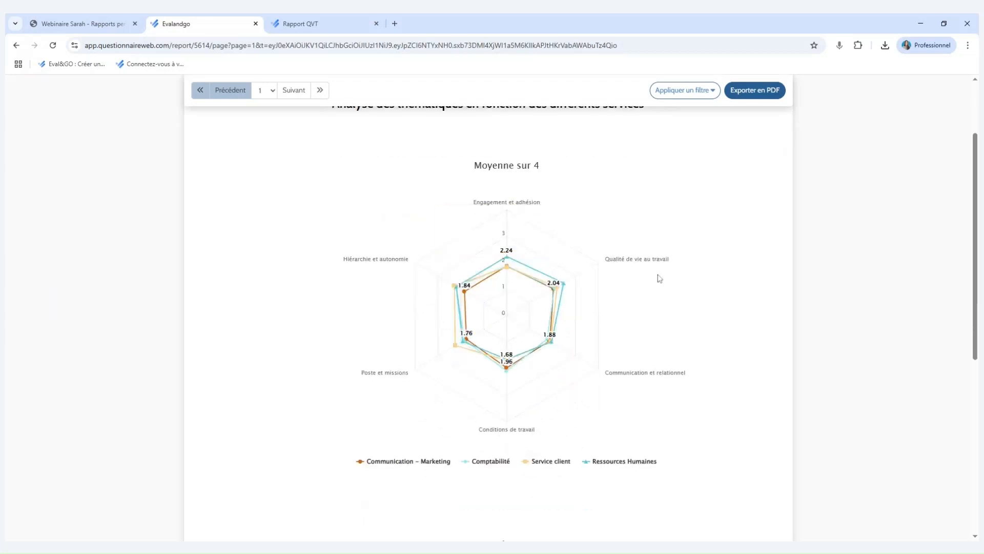
Back in the Rapport QVT editor, start a new Groupe analysis covering all six themes, from Engagement et adhésion to Hiérarchie et autonomie.
click(316, 20)
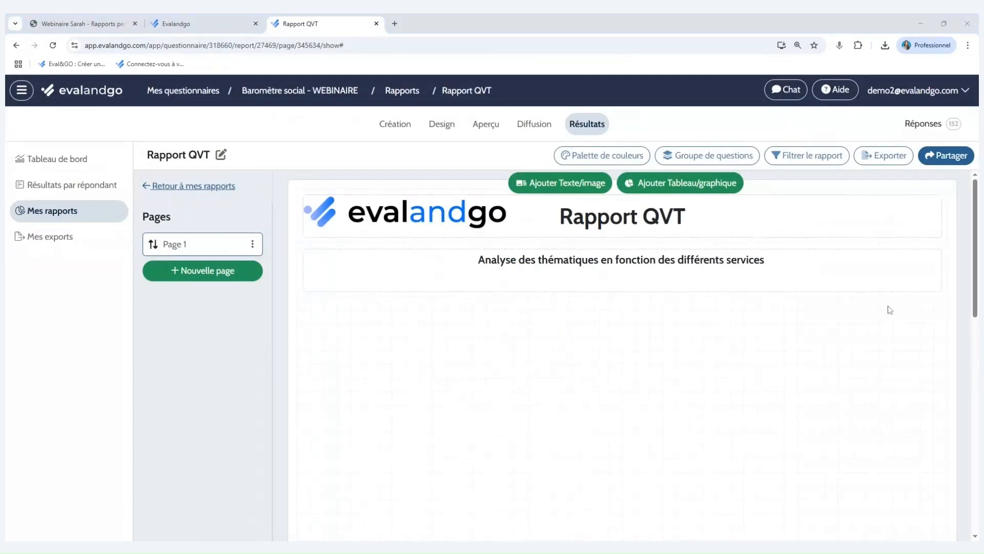
click(689, 188)
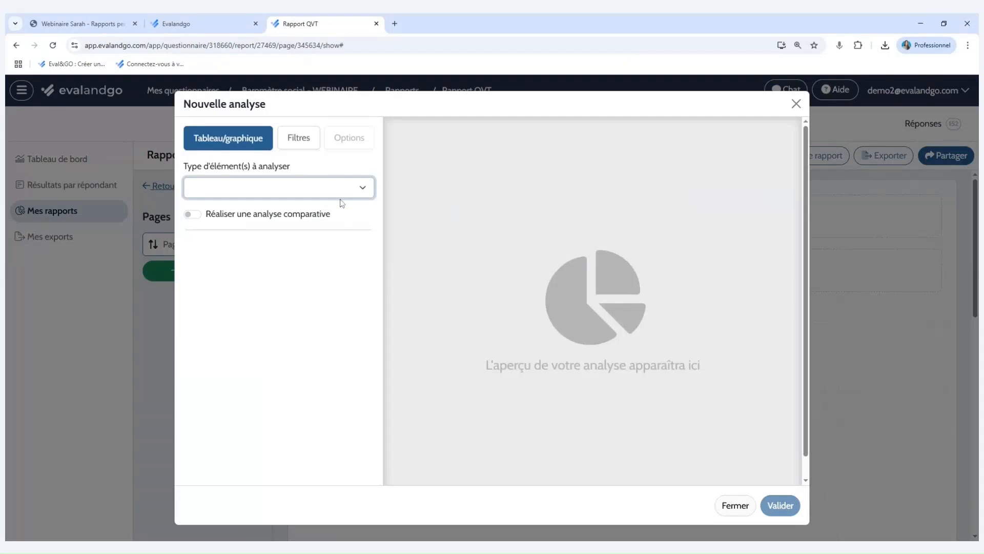
click(312, 245)
click(314, 233)
click(324, 262)
click(312, 285)
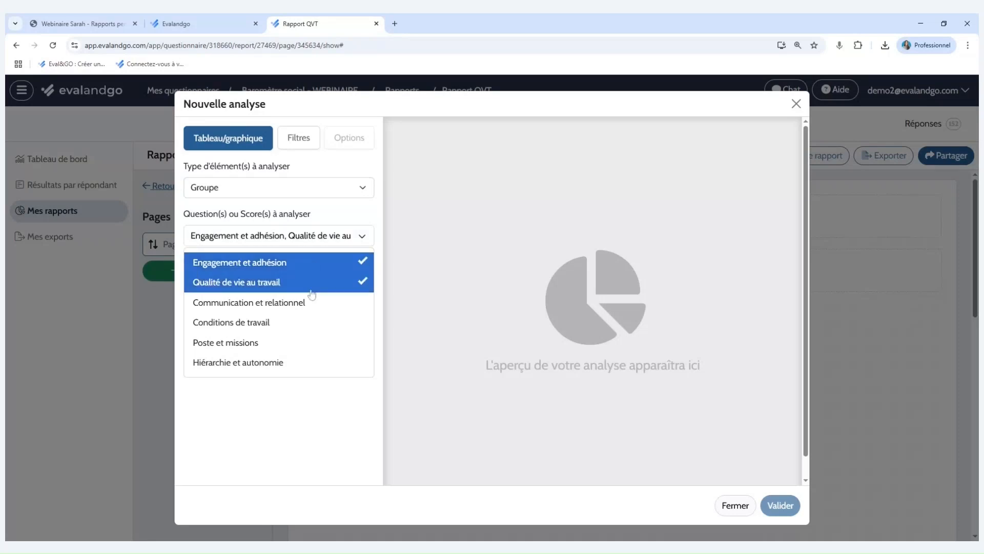
click(309, 302)
click(307, 322)
click(306, 342)
click(306, 362)
click(320, 403)
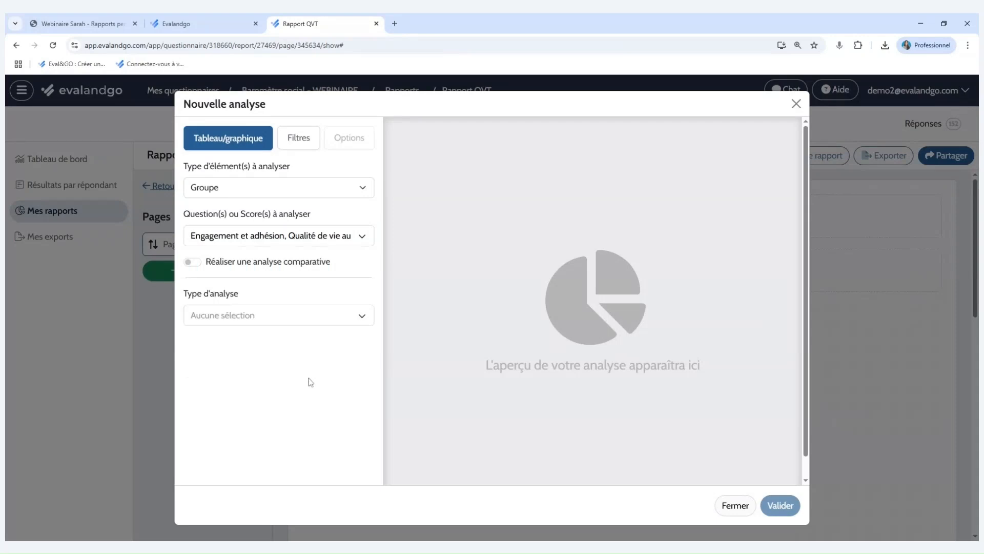
Make the analysis comparative against question 1.1 on the respondent's service, using the radar version of Moyenne par groupe.
click(195, 264)
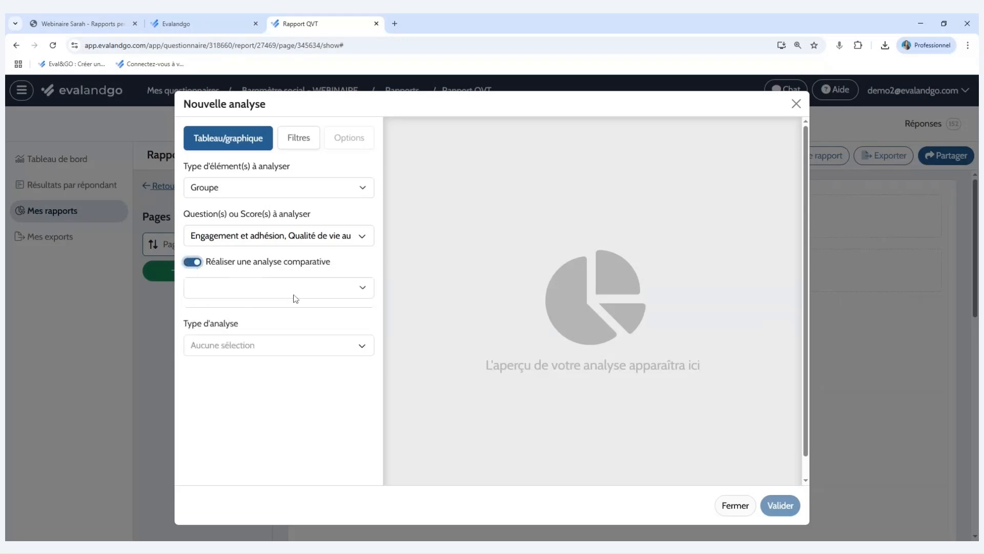
click(296, 312)
click(307, 329)
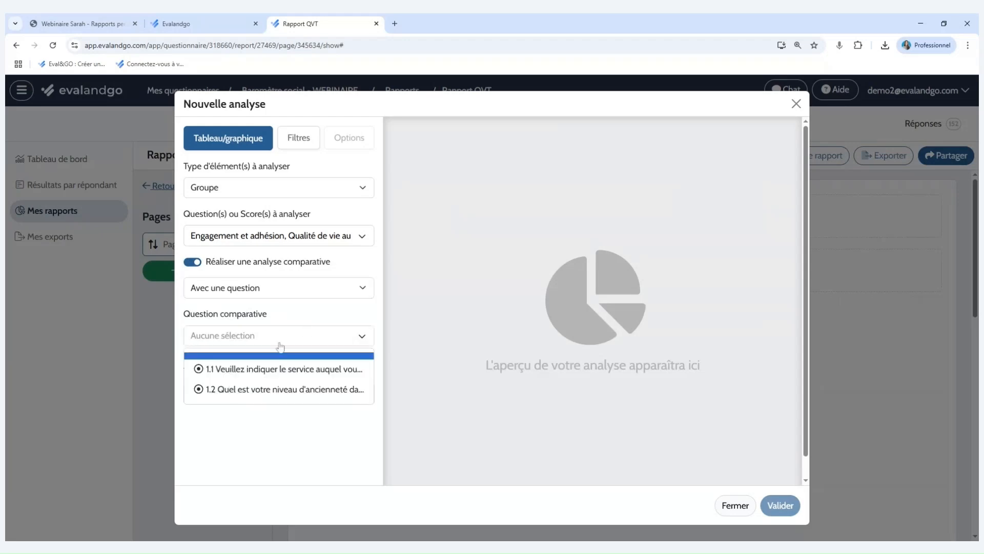
click(281, 369)
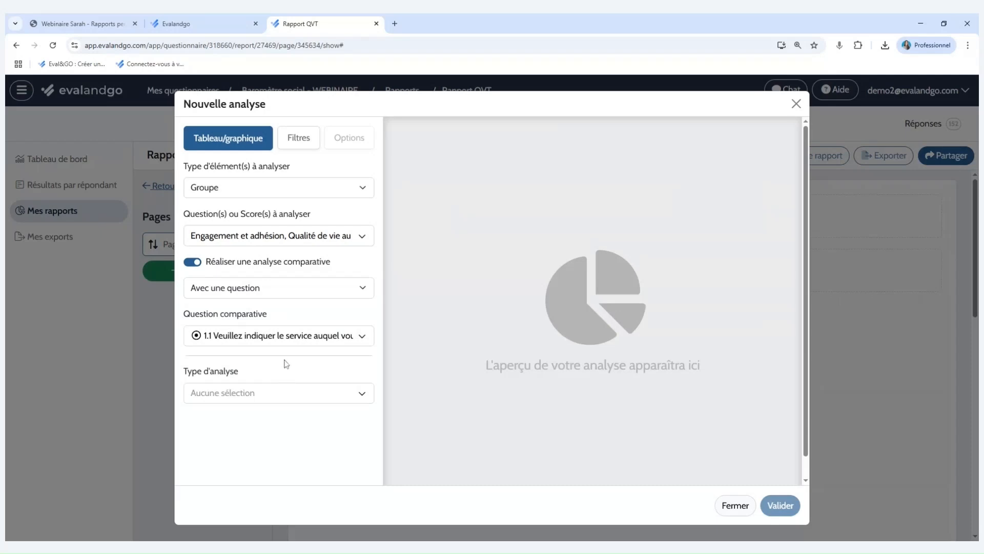
click(358, 398)
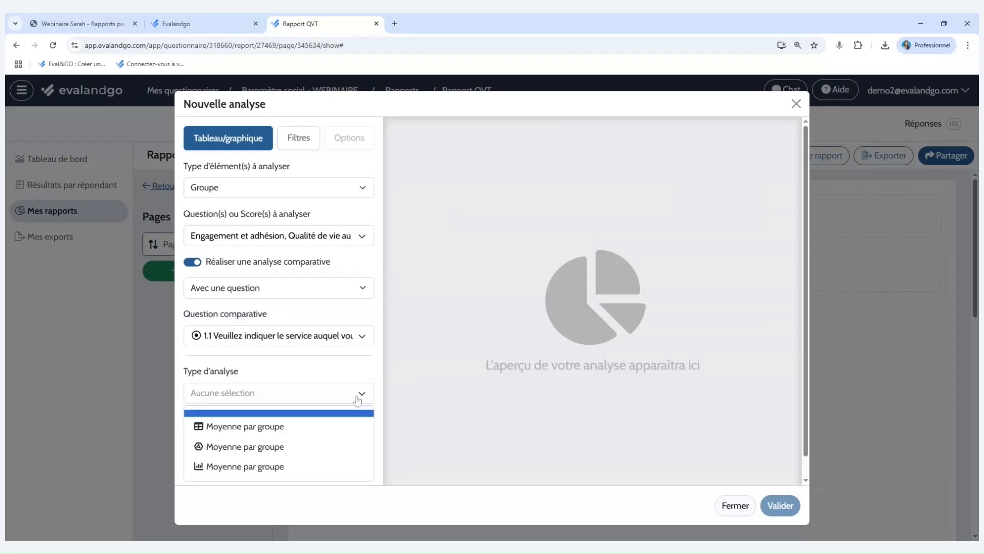
click(282, 448)
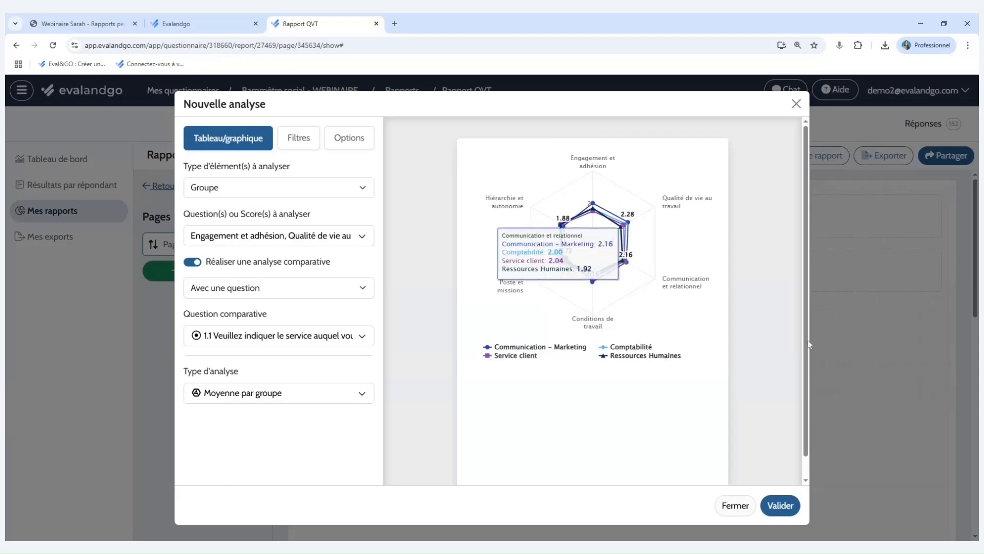
Title the radar chart with its analysis type, Moyenne par groupe, and validate it onto the page.
click(351, 149)
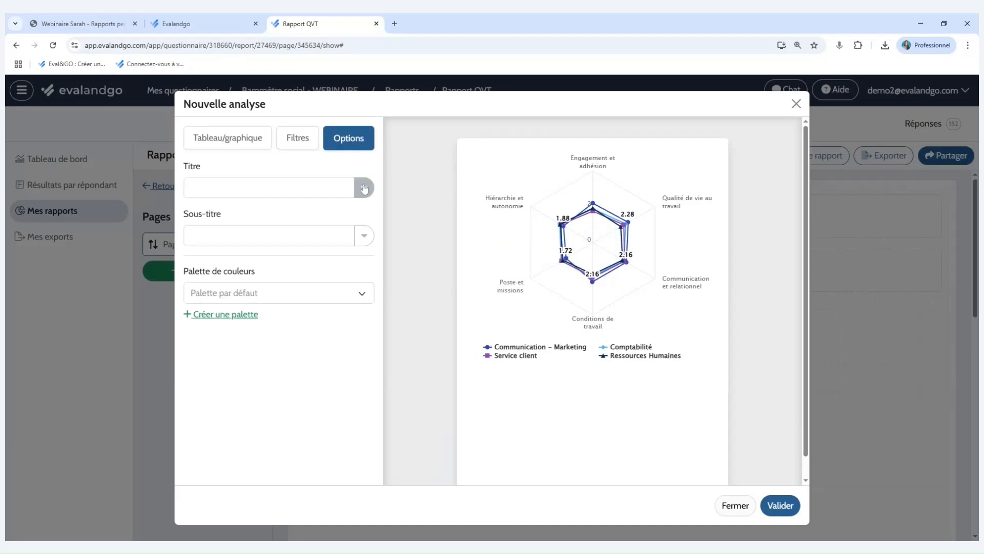
click(363, 188)
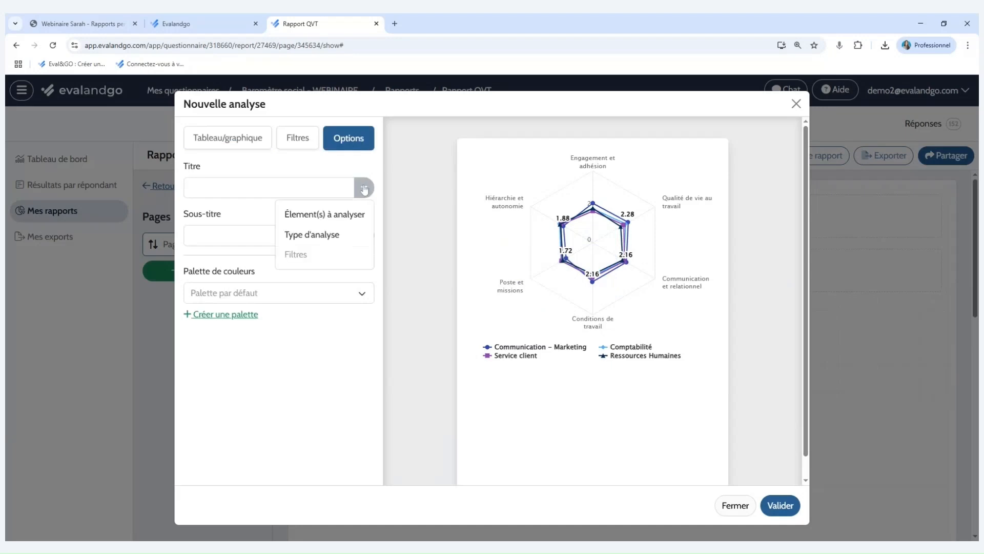
click(359, 236)
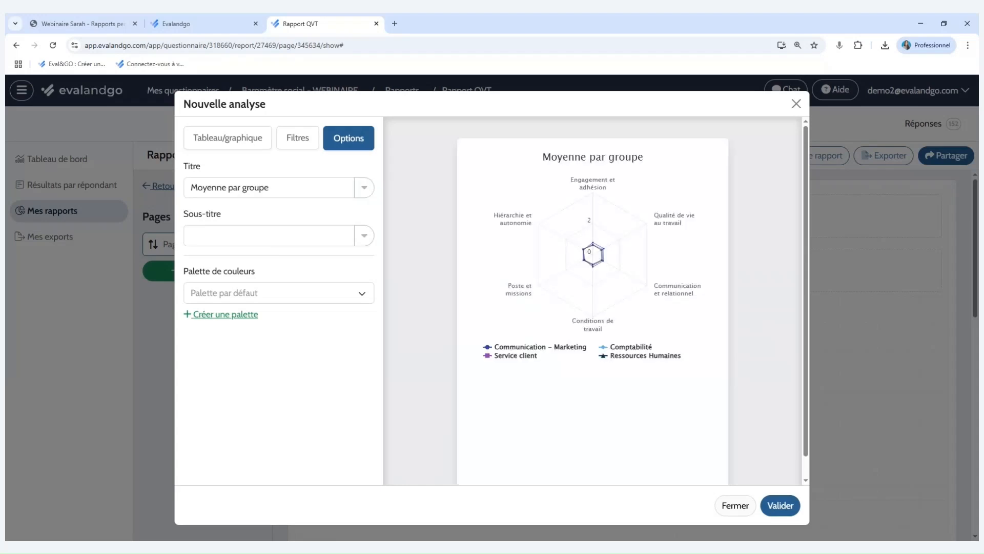
mouse_move(602, 293)
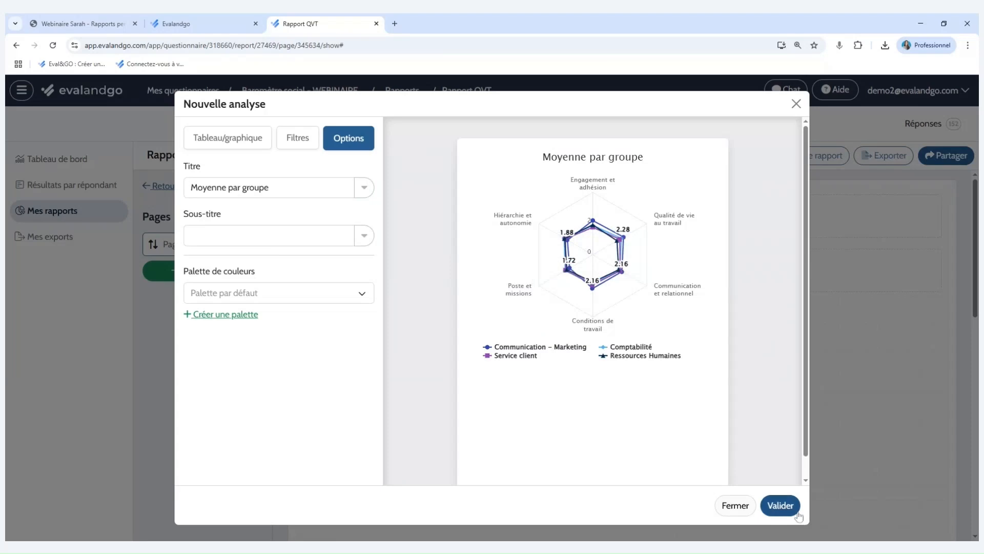
click(780, 505)
Widen the radar chart to the full page width and move it up closer beneath the page's title text.
scroll(789, 379, down, 3)
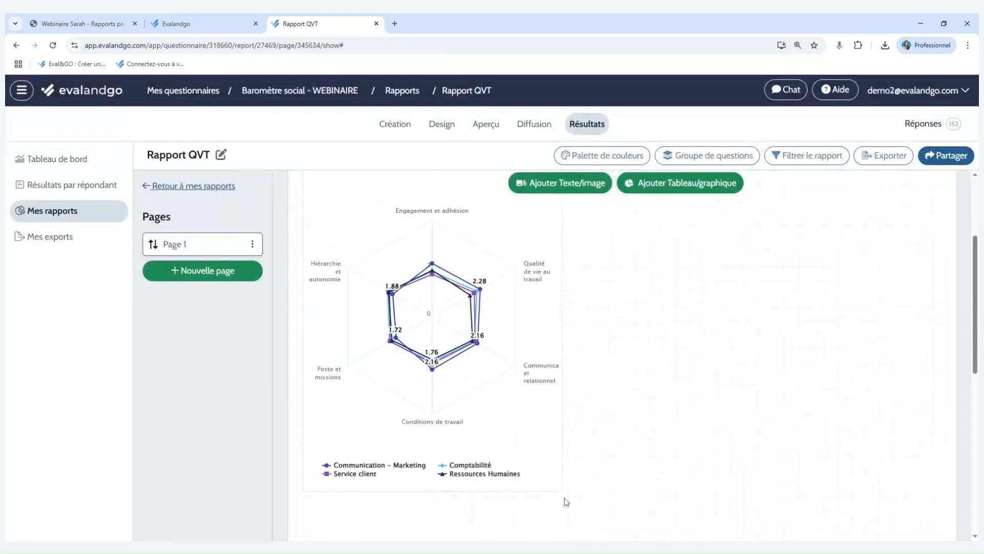
drag(571, 486, 933, 489)
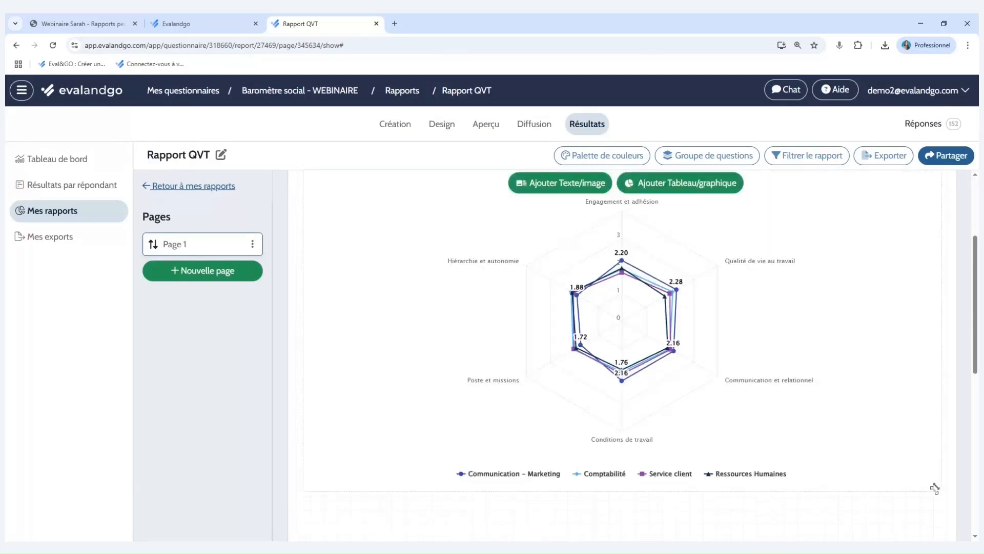
scroll(899, 482, up, 3)
drag(851, 458, 760, 308)
scroll(749, 369, up, 3)
drag(736, 433, 745, 330)
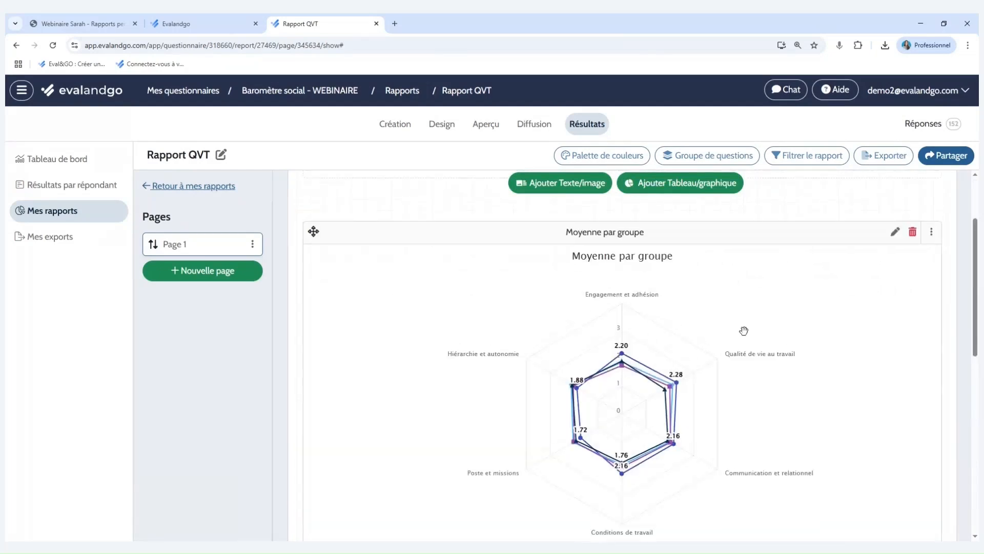
scroll(744, 349, up, 3)
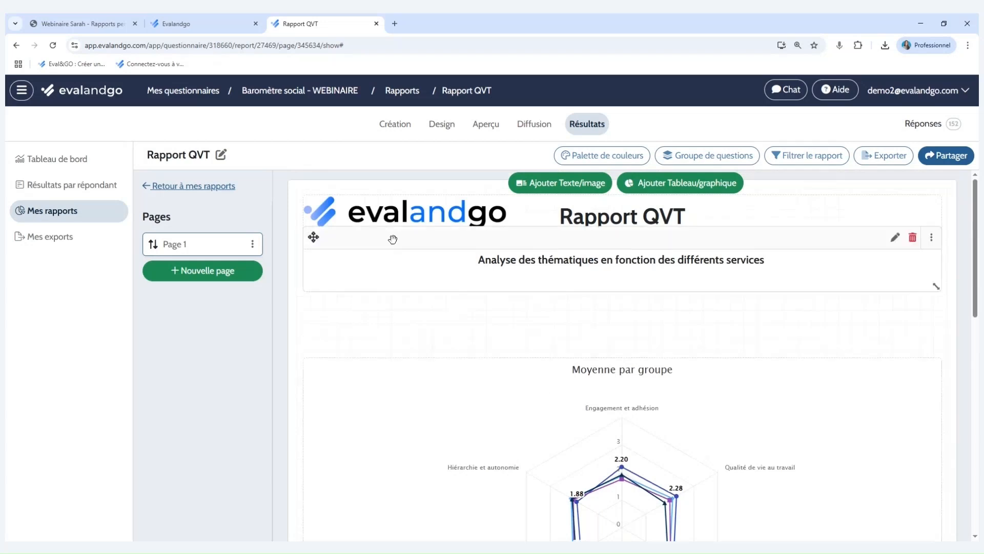
Duplicate the radar chart as a Moyenne par groupe table, validate the copy and review it below the chart.
scroll(545, 333, down, 3)
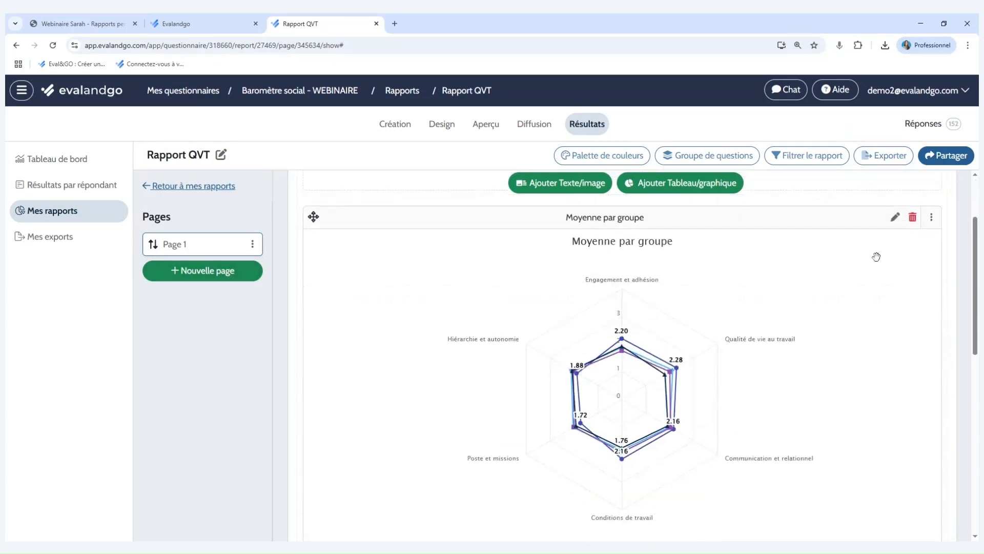
click(932, 220)
click(851, 260)
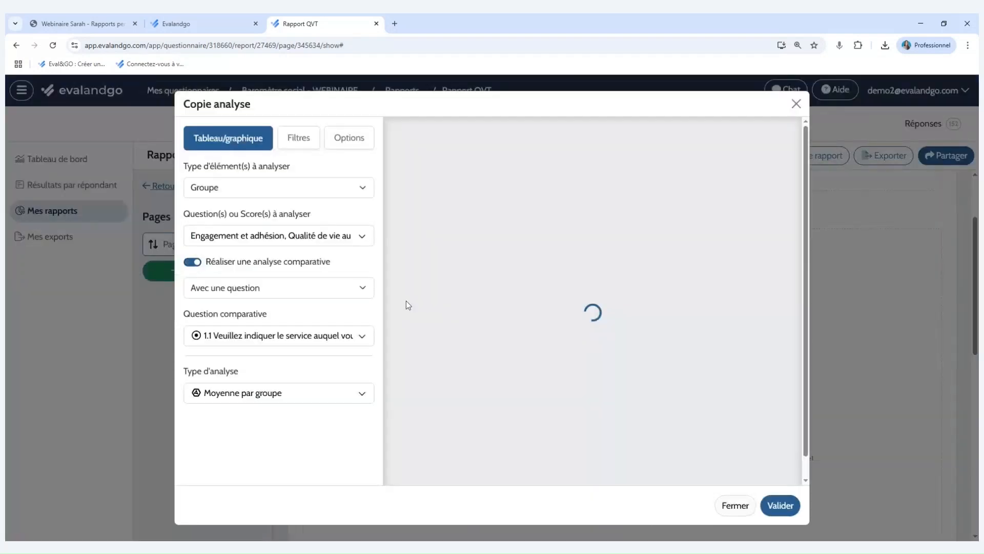
click(303, 399)
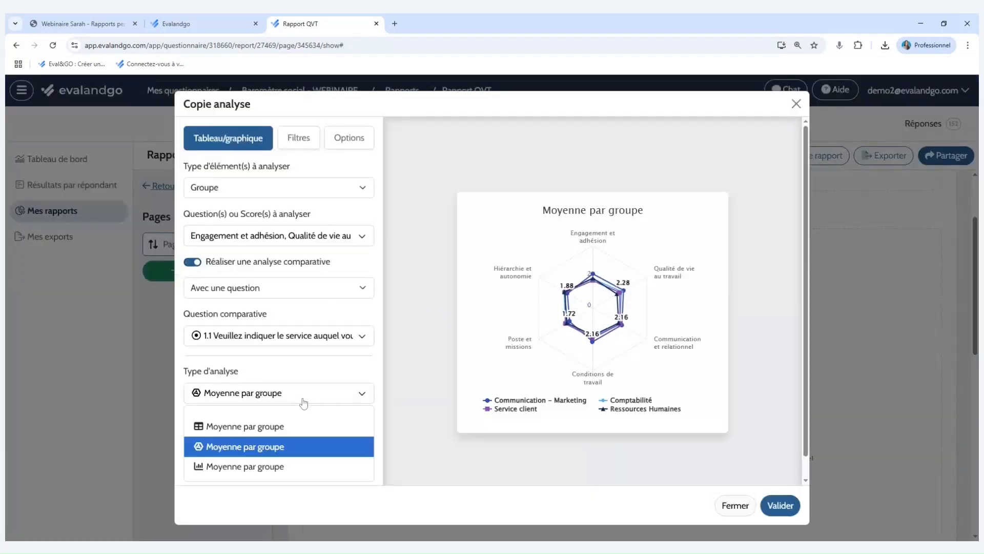
click(288, 432)
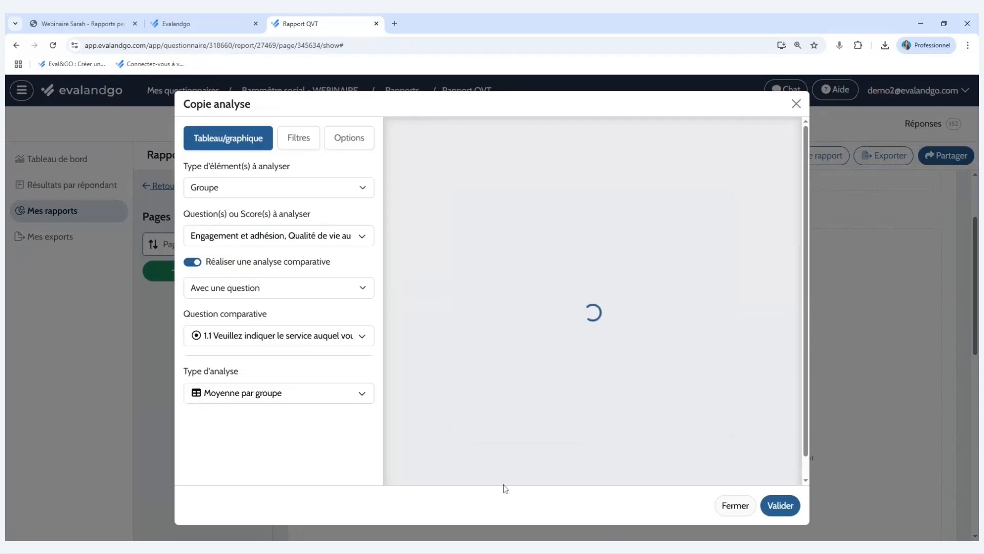
click(780, 505)
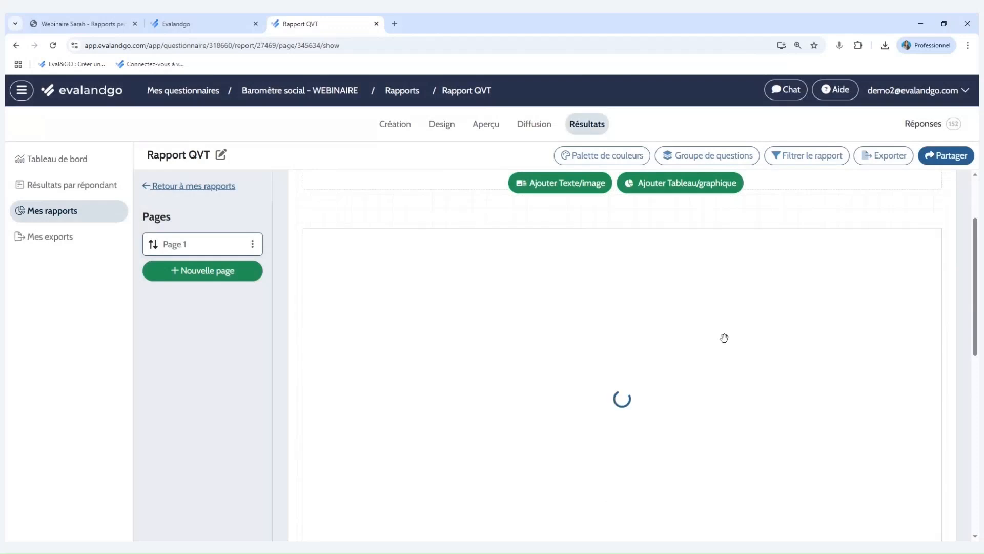
scroll(717, 328, down, 2)
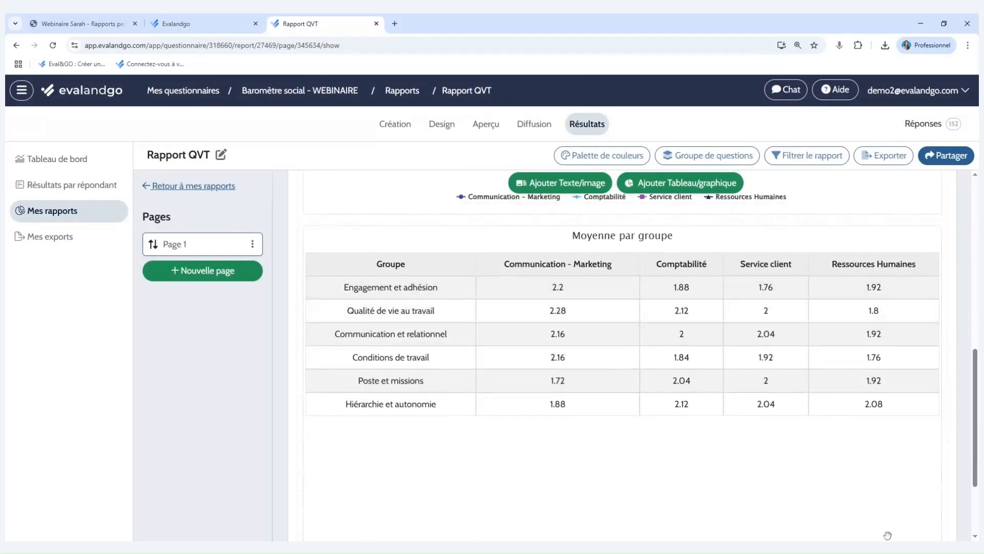
scroll(834, 379, down, 1)
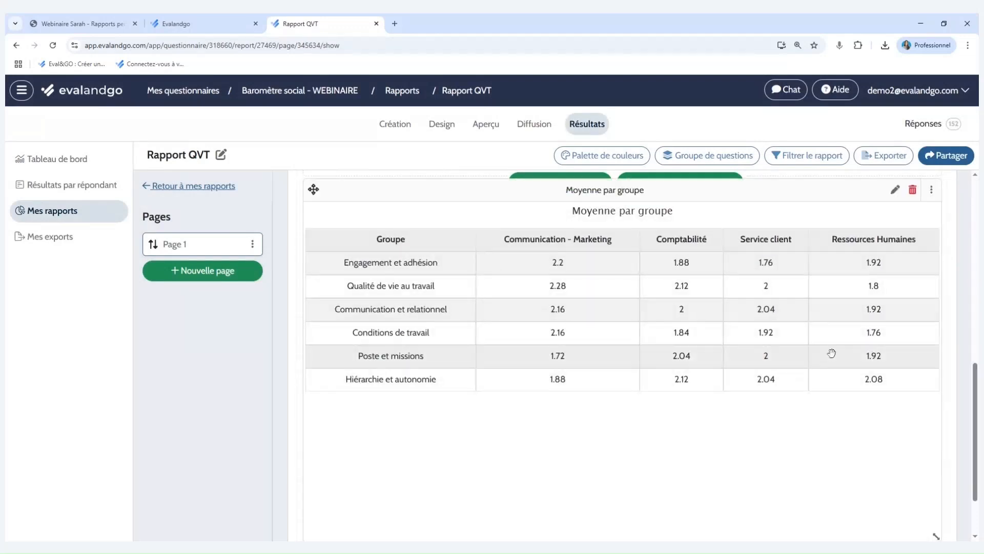
scroll(831, 353, up, 3)
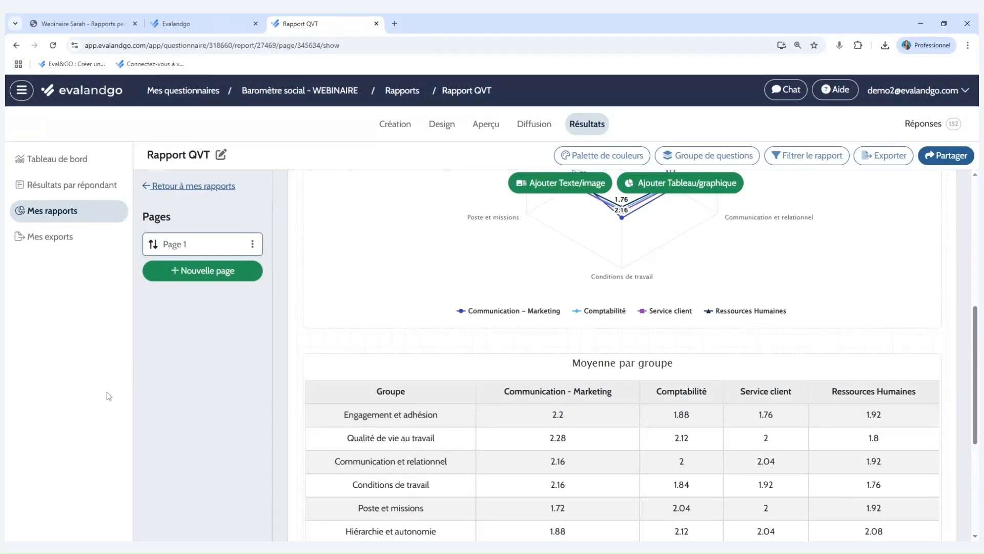
scroll(505, 310, up, 5)
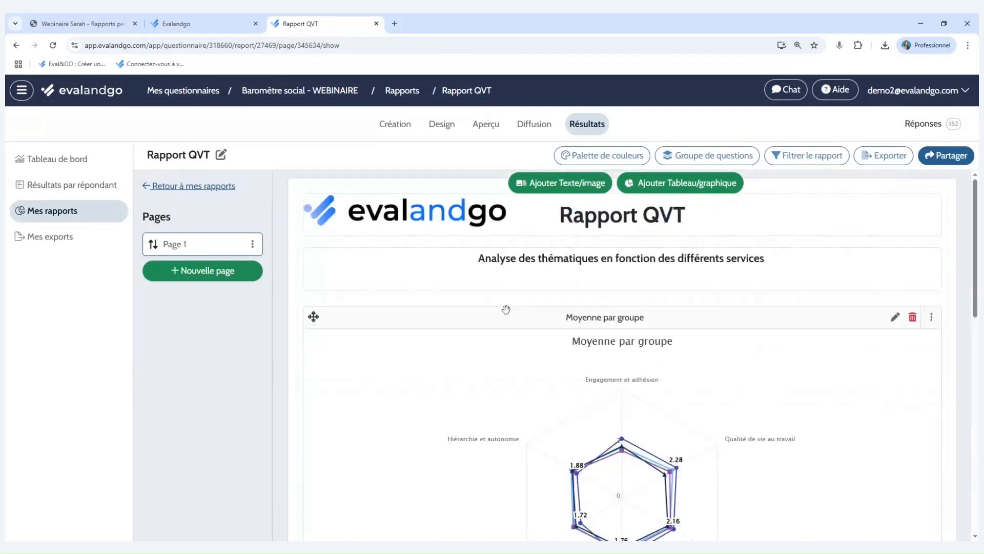
Switch to the shared example report in the Evalandgo browser tab and view its page 2.
click(179, 24)
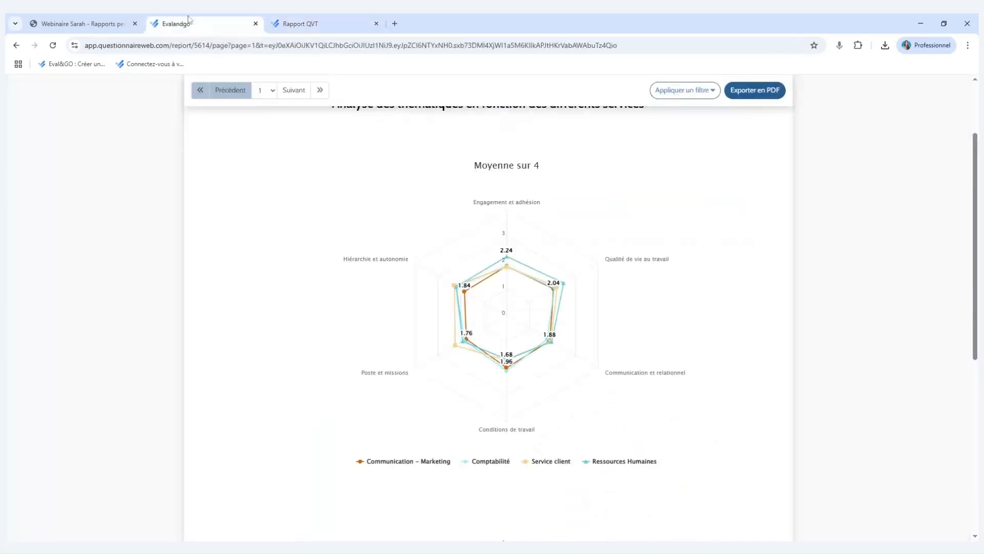
scroll(389, 313, up, 3)
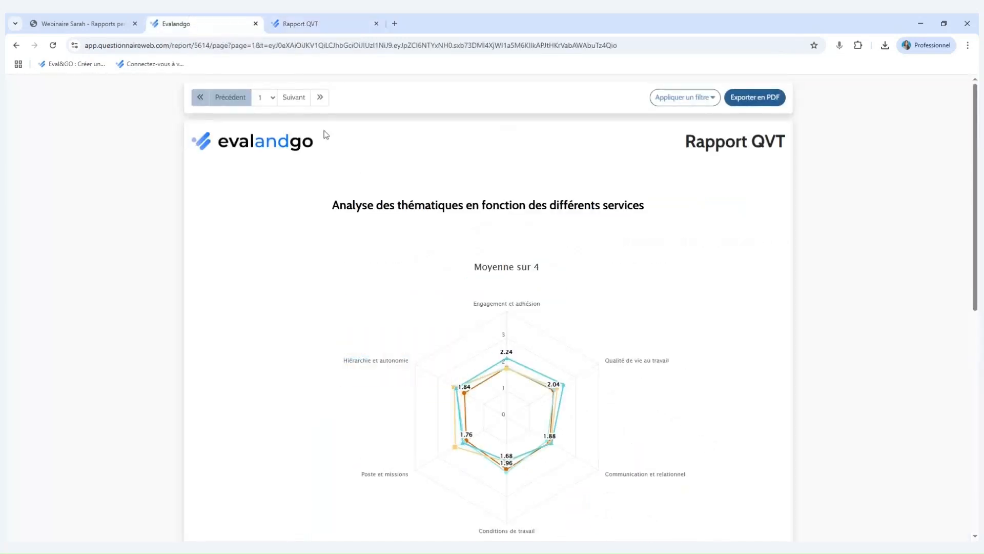
click(301, 99)
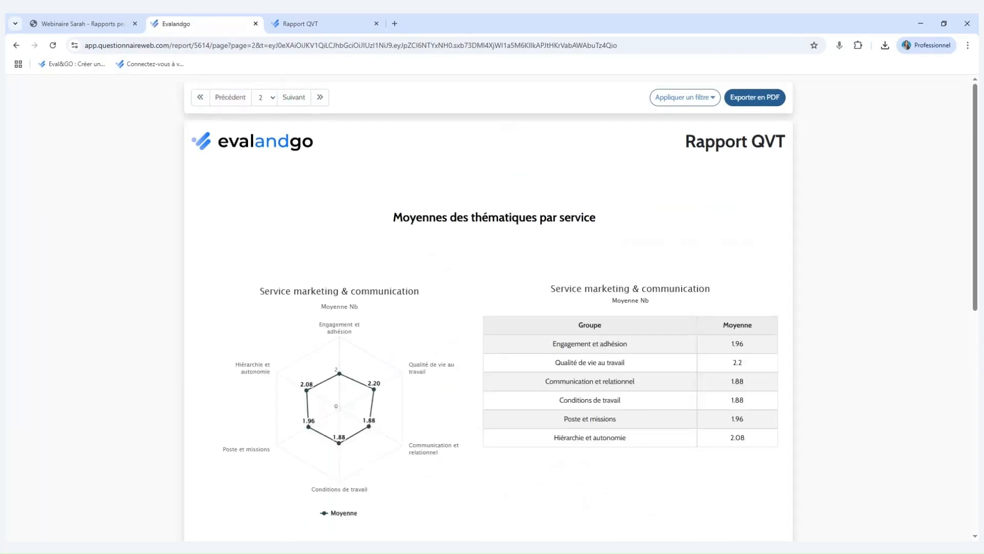
Return to the Rapport QVT editor, add a second page to the report and look at Page 1's duplication option.
click(340, 19)
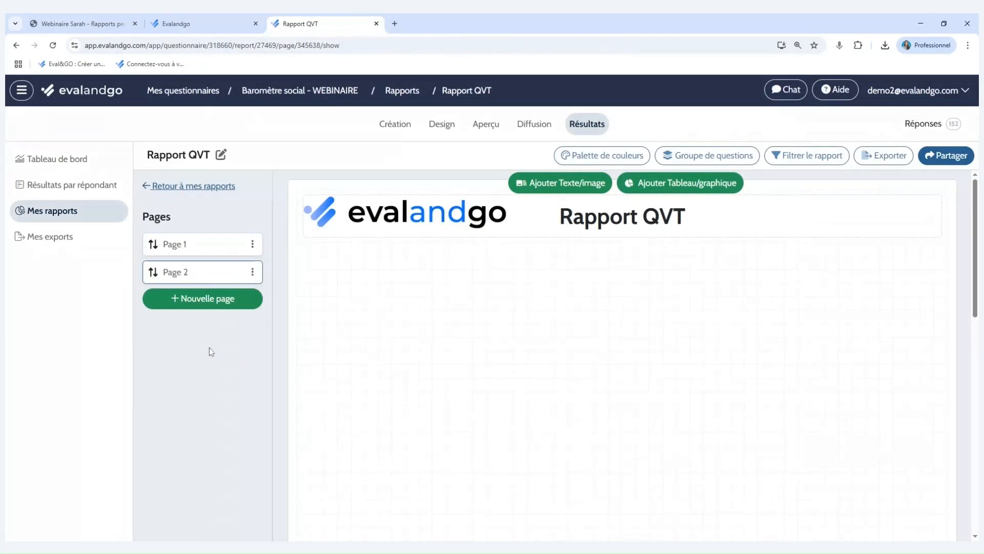
click(253, 245)
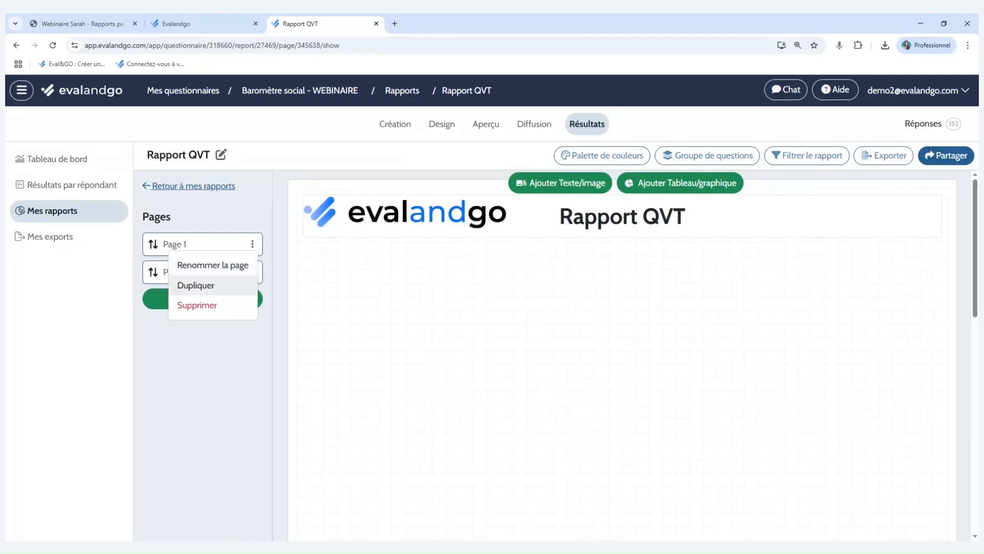
click(264, 272)
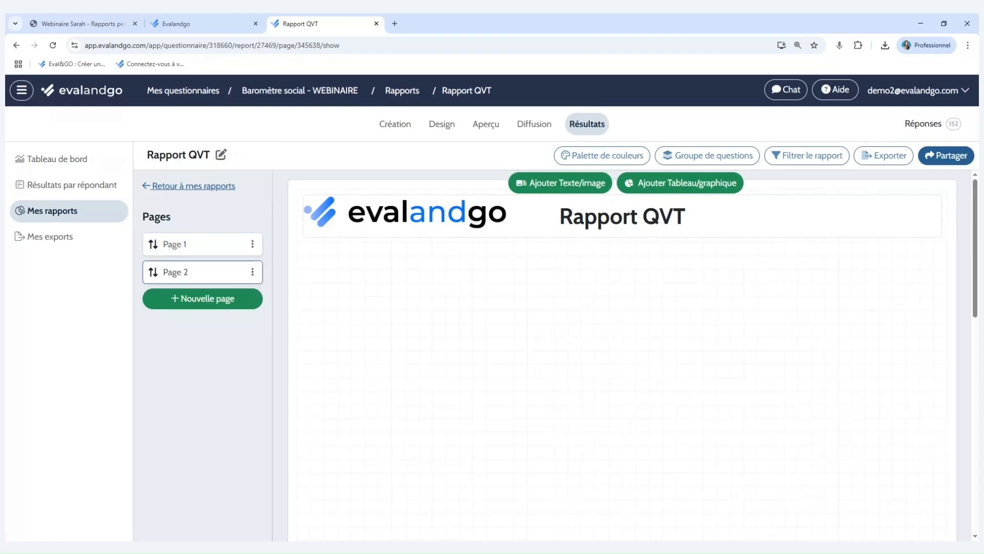
Add a text block on Page 2 reading "Moyennes des thématiques par service" in bold.
click(580, 186)
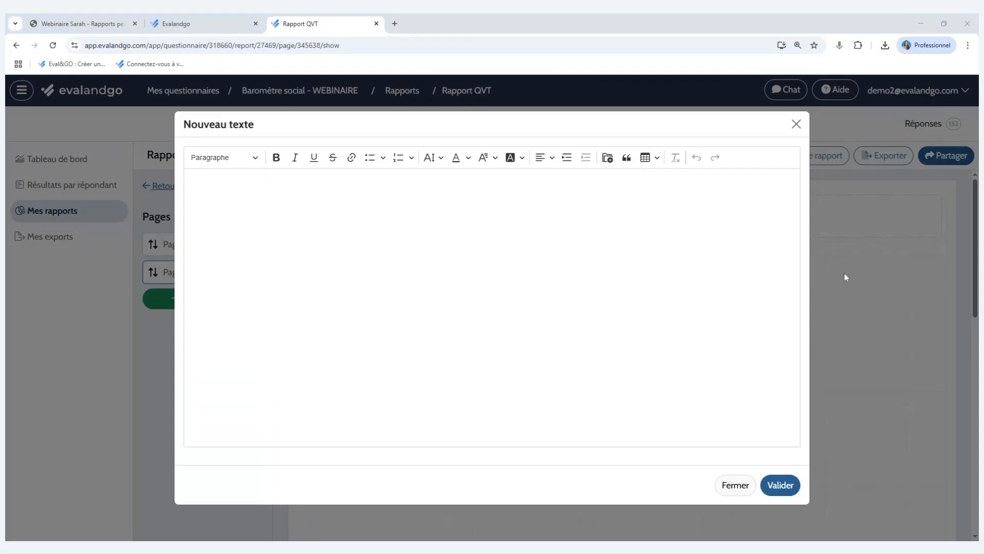
click(189, 183)
text(Moyennes des thématiques par service)
key(BackSpace)
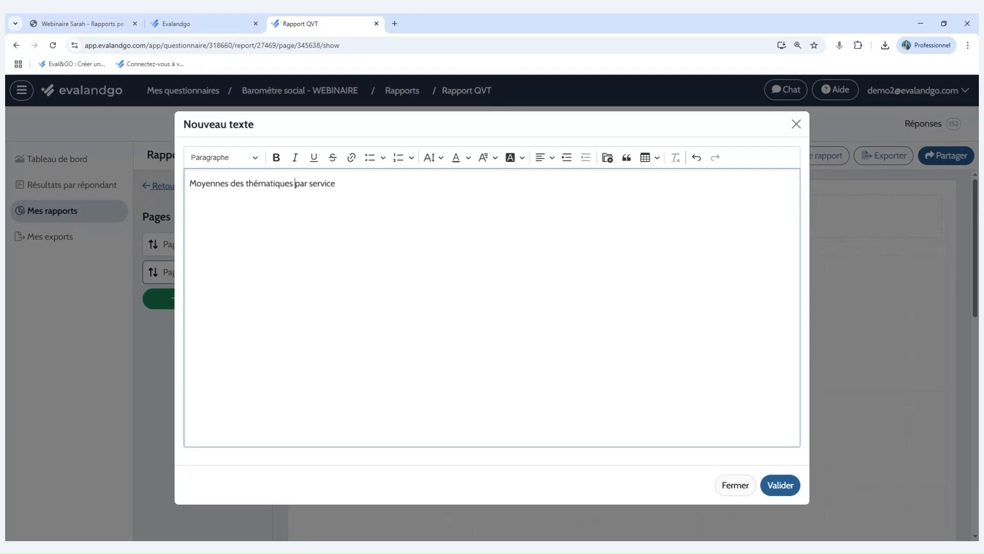
key(ctrl+a)
click(276, 158)
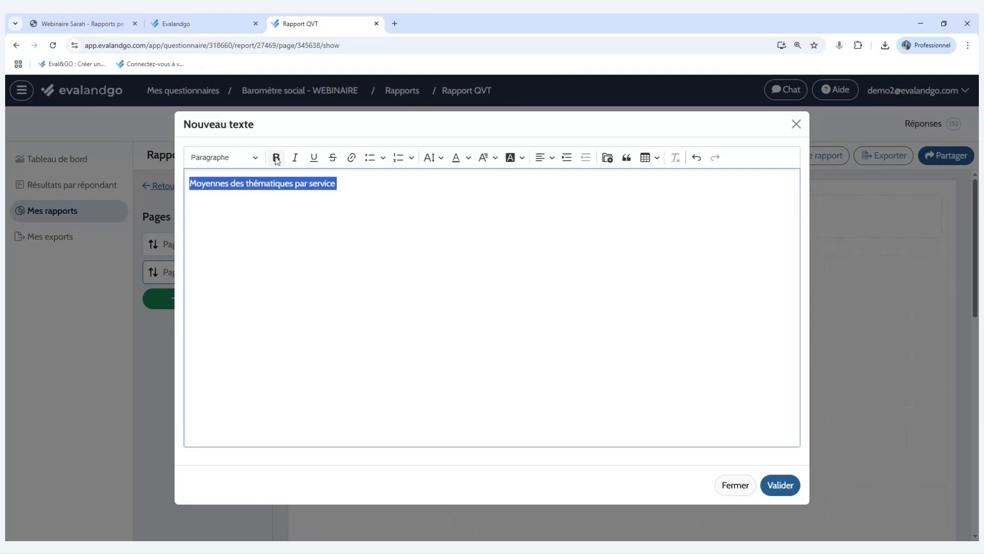
Enlarge and centre the Page 2 title text, validate it and stretch its block across the full page width.
click(433, 157)
click(424, 219)
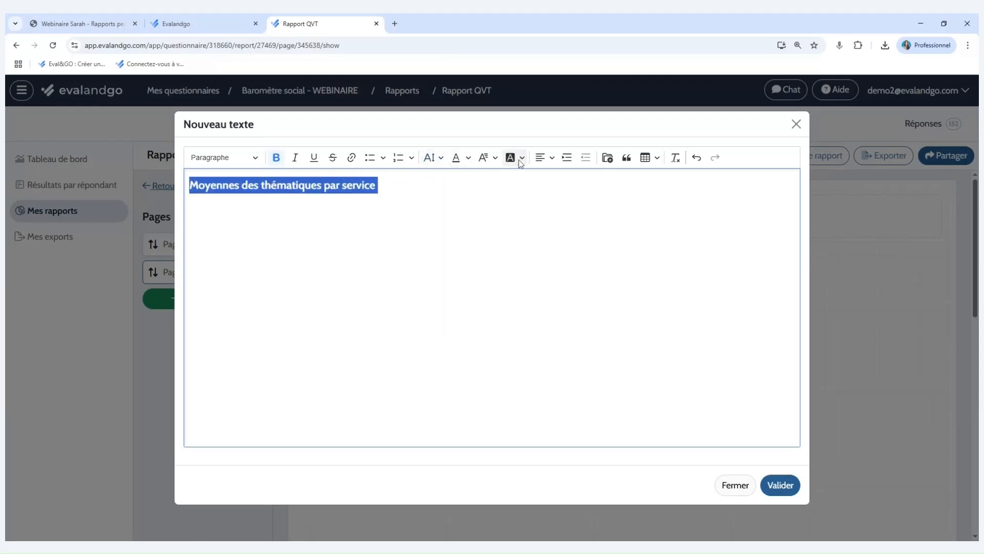
click(551, 157)
click(547, 191)
click(780, 485)
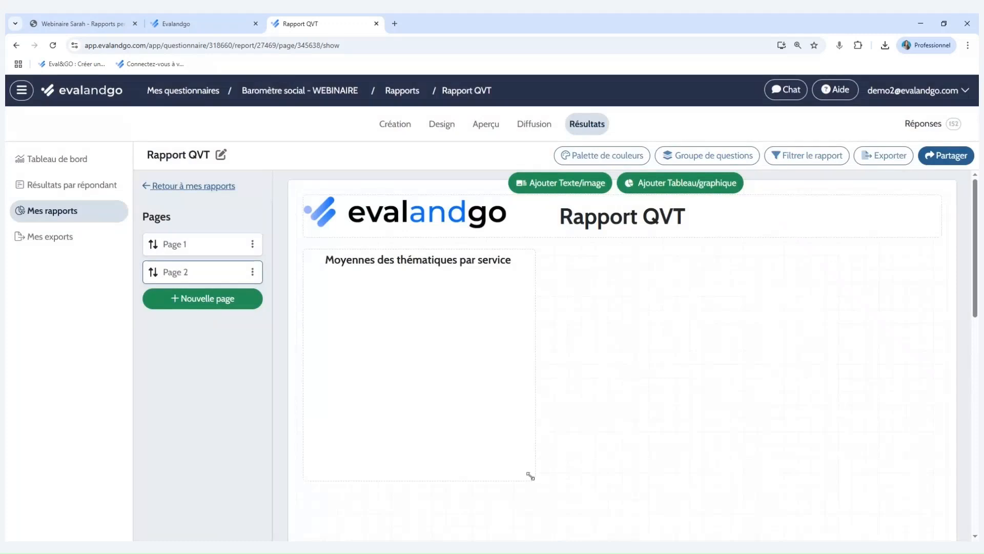
drag(531, 476, 934, 303)
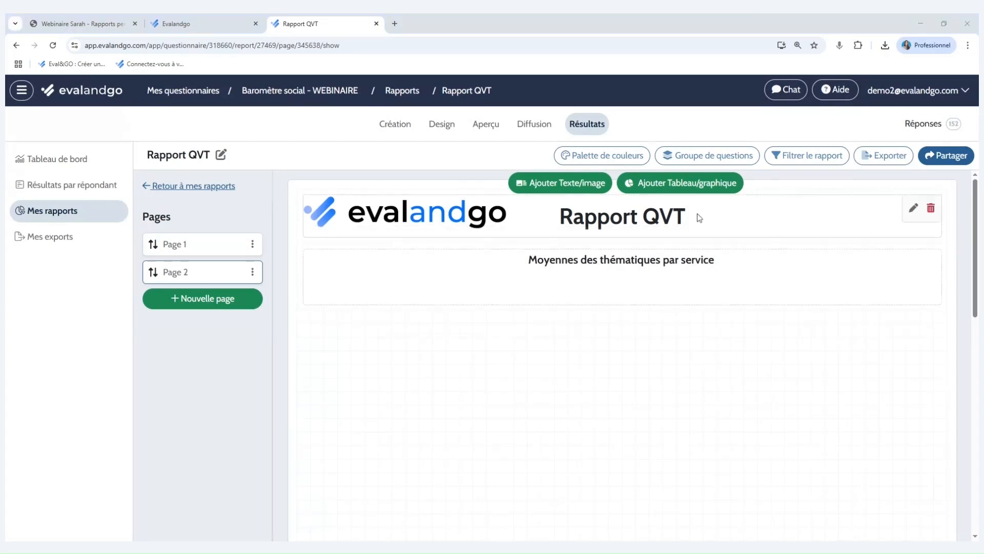
Start a new analysis on Page 2 with element type Groupe and select all six themes, from Engagement et adhésion to Hiérarchie et autonomie.
click(670, 186)
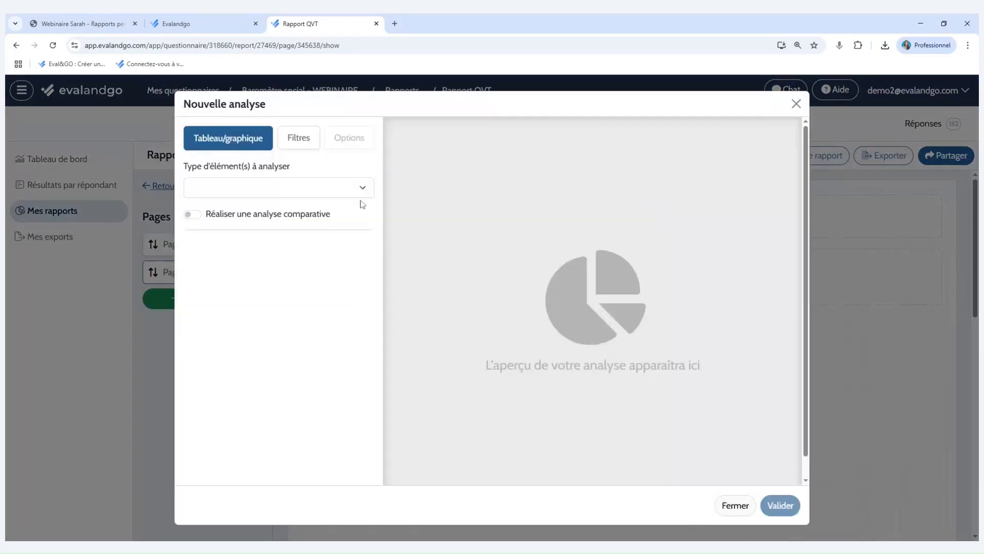
click(351, 196)
click(331, 251)
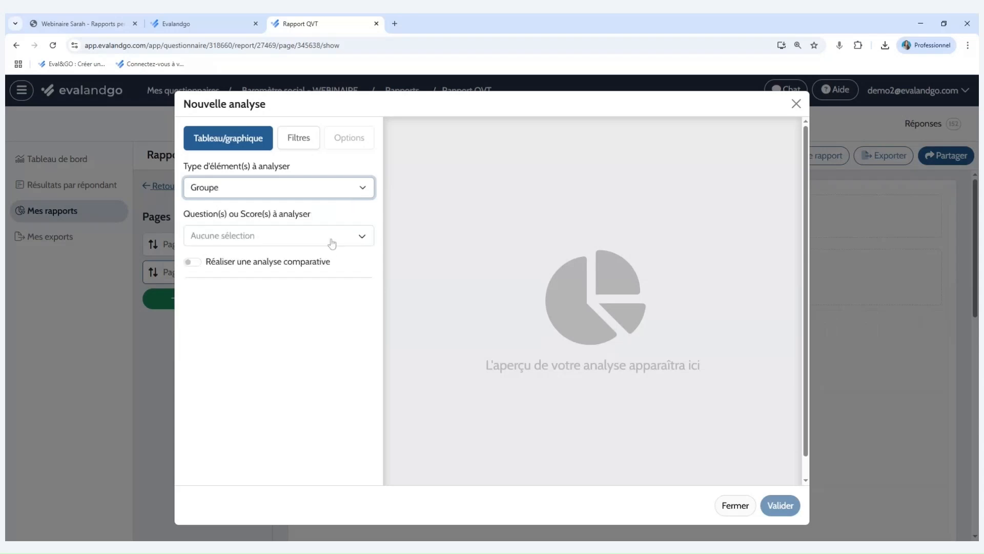
click(331, 238)
click(323, 282)
click(328, 302)
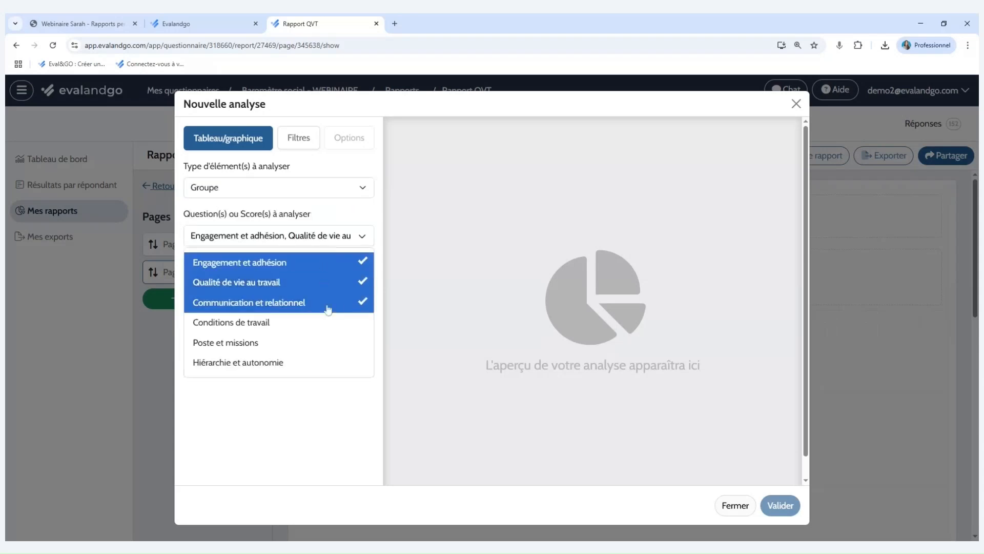
click(323, 321)
click(319, 342)
click(322, 395)
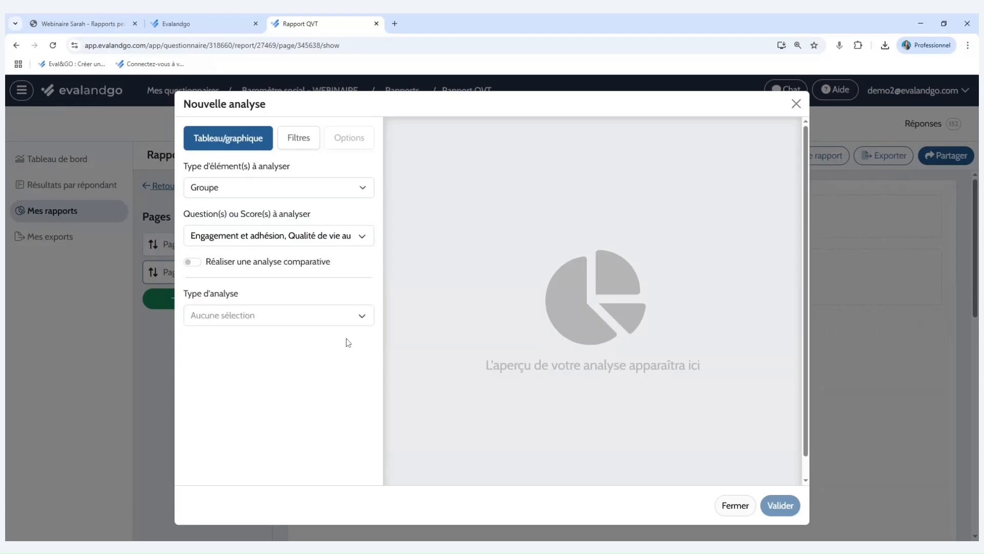
Set the analysis type to the Moyenne par groupe % radar chart.
click(351, 320)
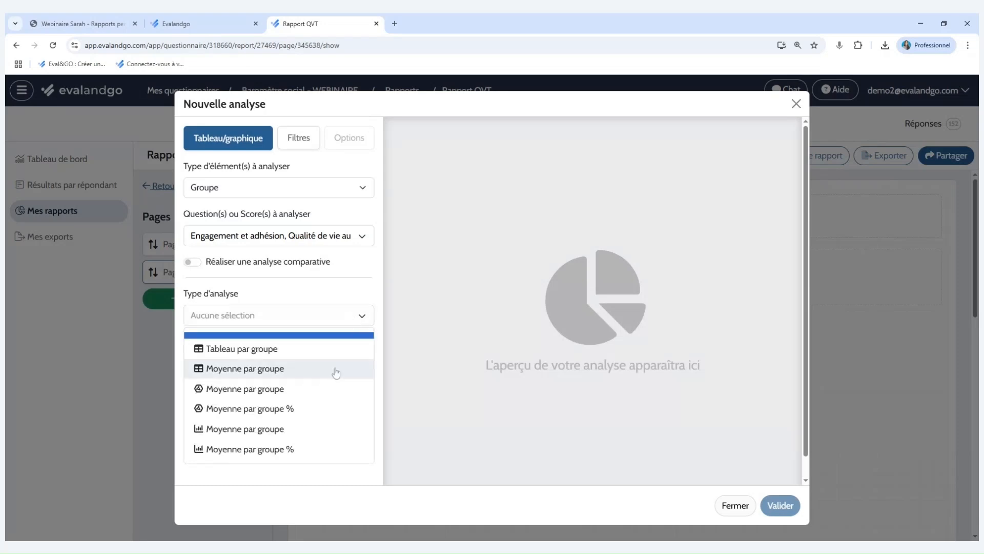
click(325, 388)
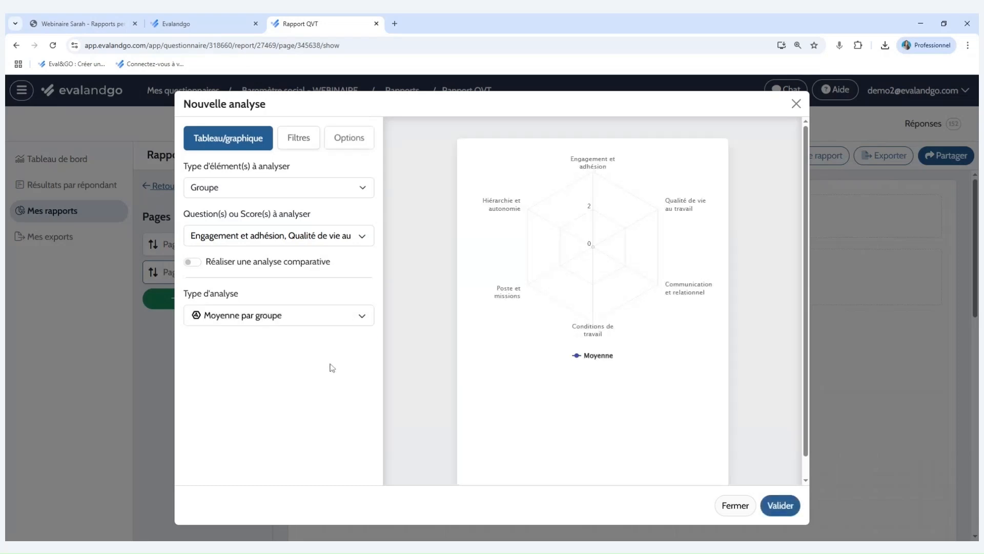
click(325, 328)
click(291, 409)
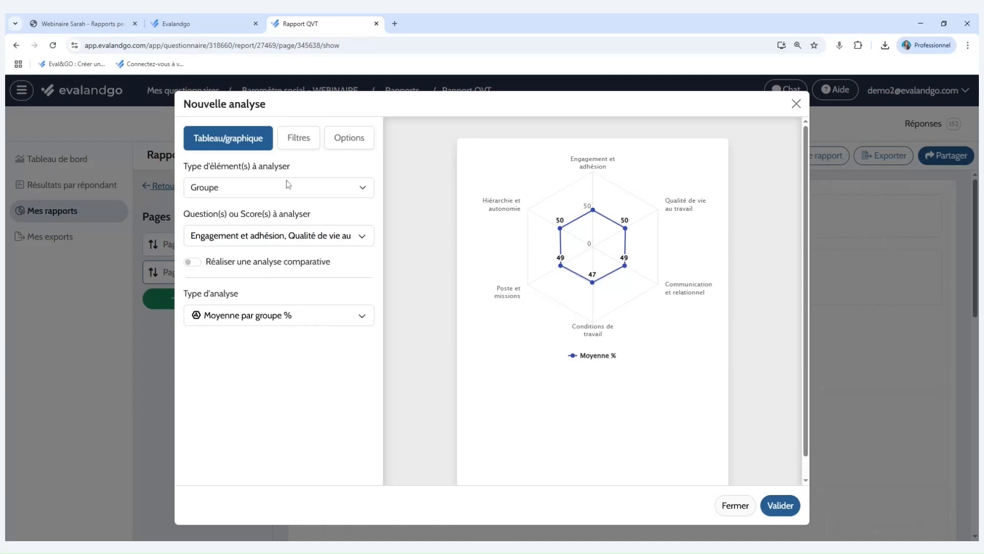
Apply the Communication – Marketing filter specifically to the new radar chart.
click(297, 146)
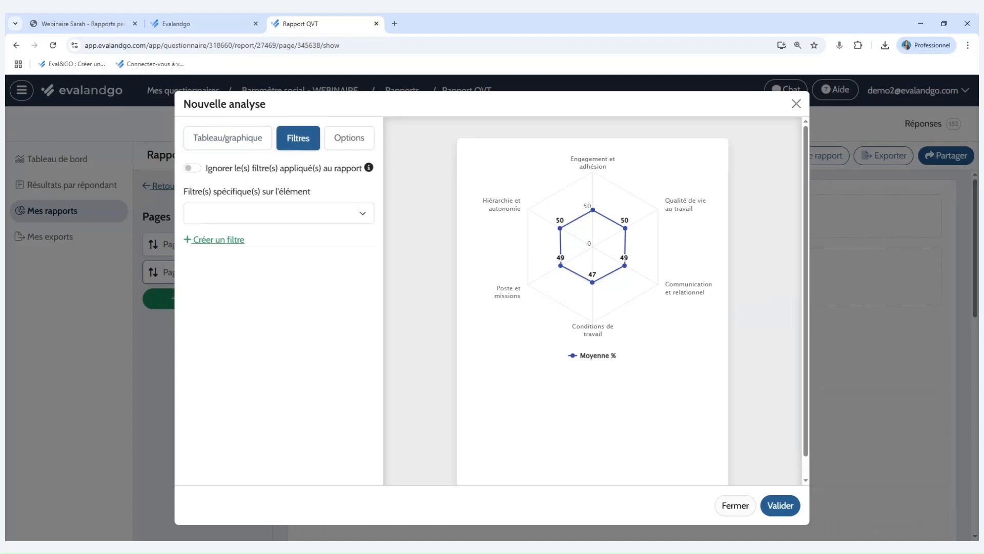
click(190, 214)
click(255, 233)
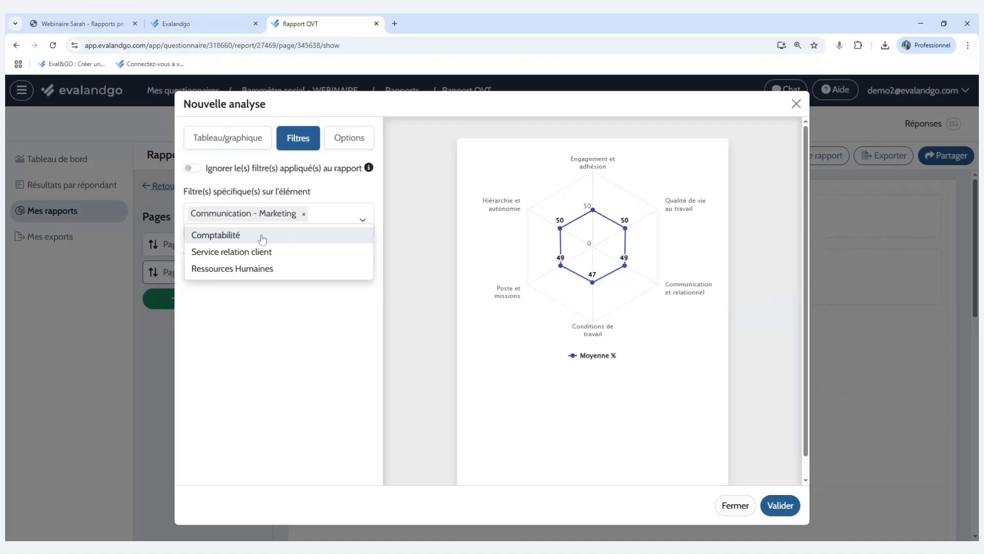
click(356, 283)
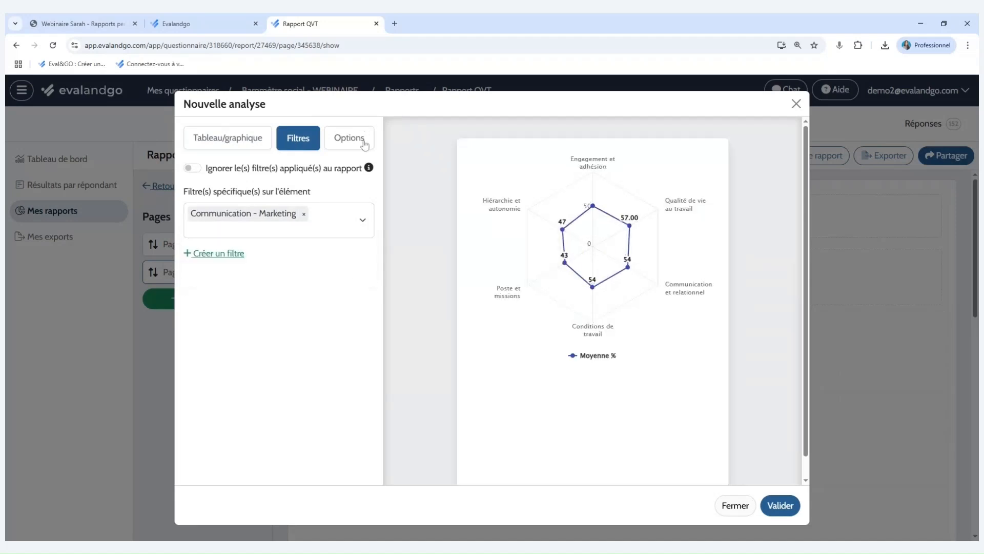
Title the radar chart "Service marketing & communication" with the subtitle "Moyenne Nb" and validate it.
click(349, 137)
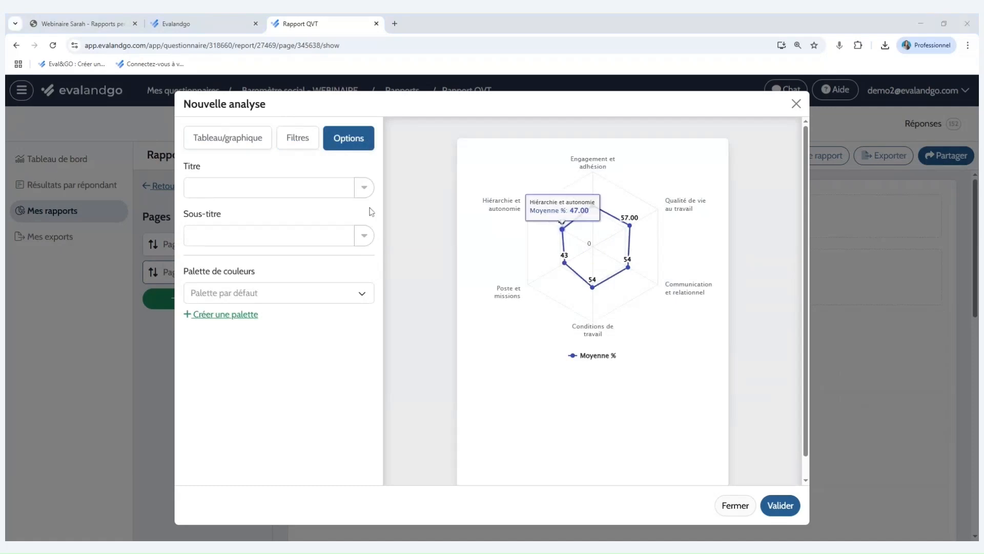
click(328, 188)
text(Service marketing & communication)
mouse_move(565, 263)
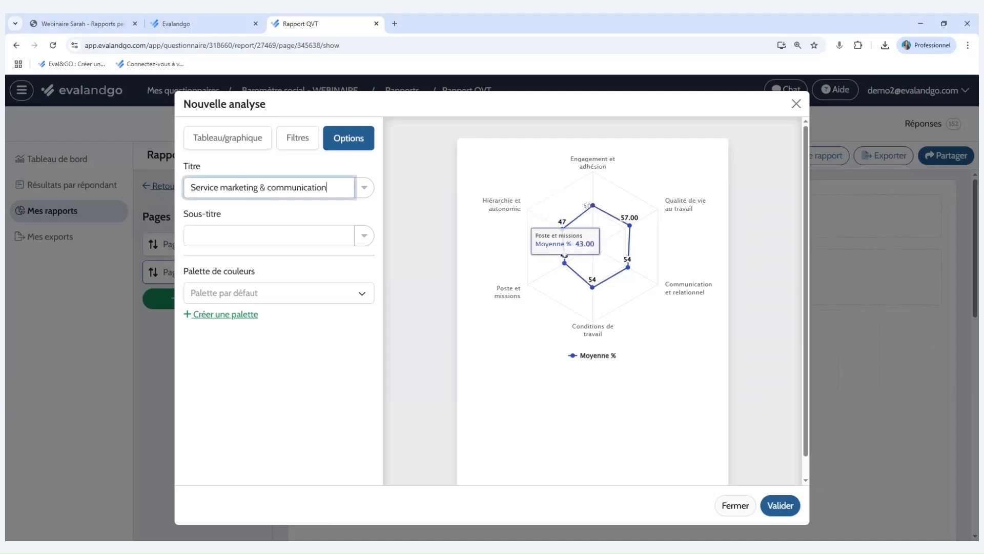
key(alt+Tab)
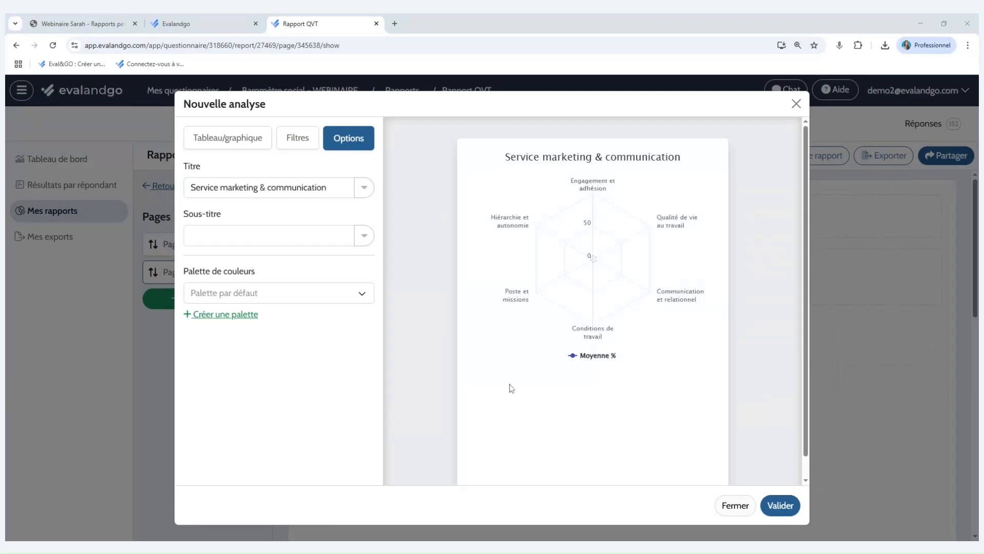
click(227, 237)
text(Moyenne Nb)
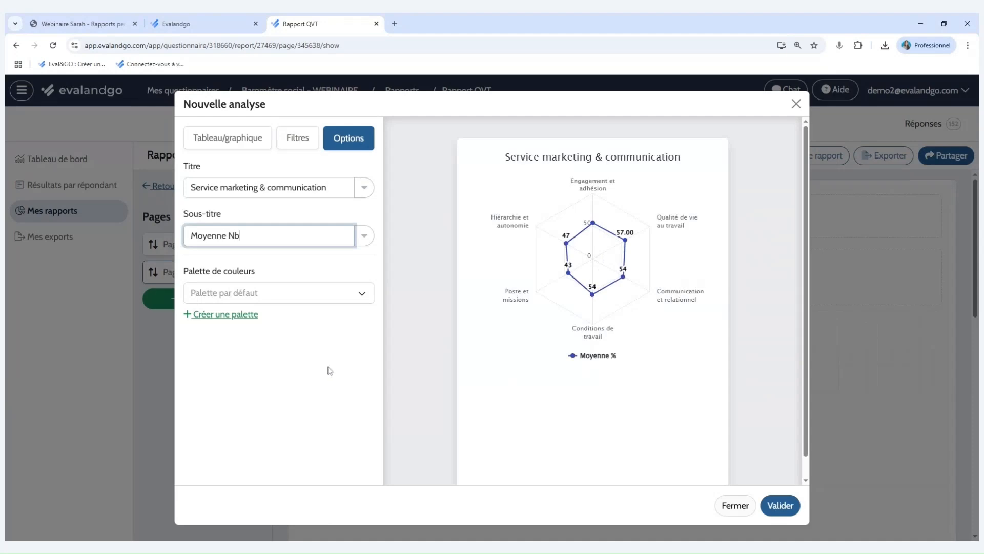
click(794, 507)
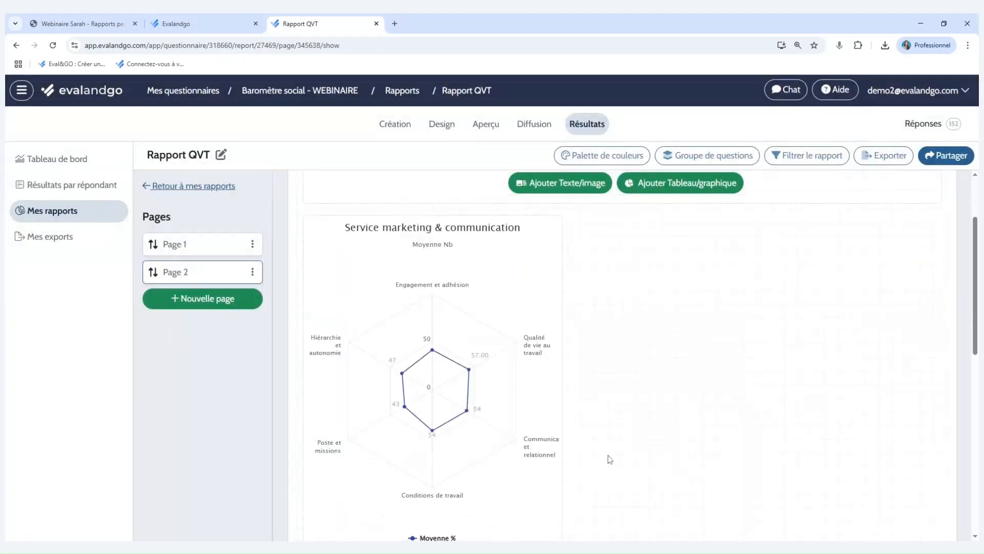
Reduce the height of the Service marketing & communication radar chart block on Page 2.
scroll(569, 487, down, 1)
drag(559, 484, 561, 362)
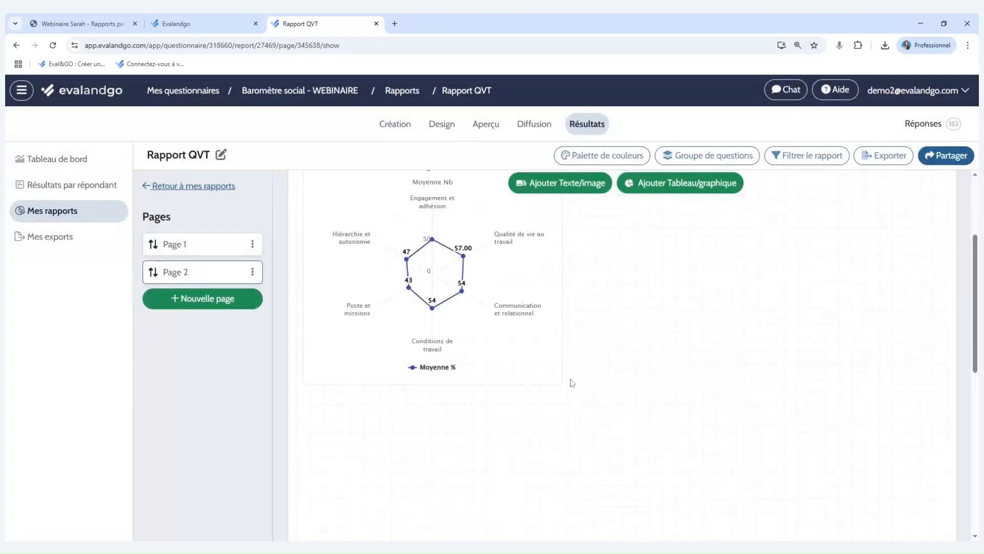
scroll(572, 382, up, 2)
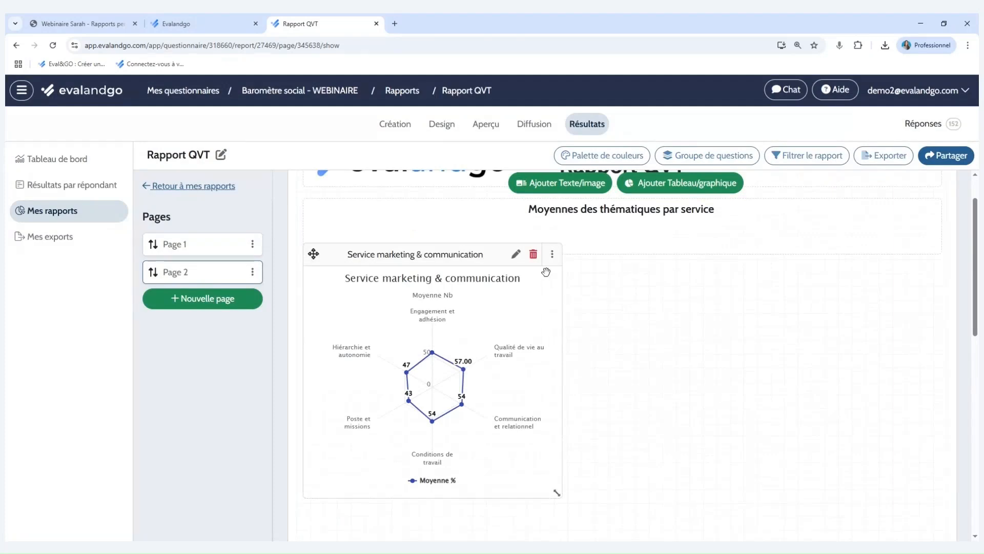
Duplicate the radar chart as a Moyenne par groupe table and widen the table to the page's right margin.
click(553, 253)
click(537, 279)
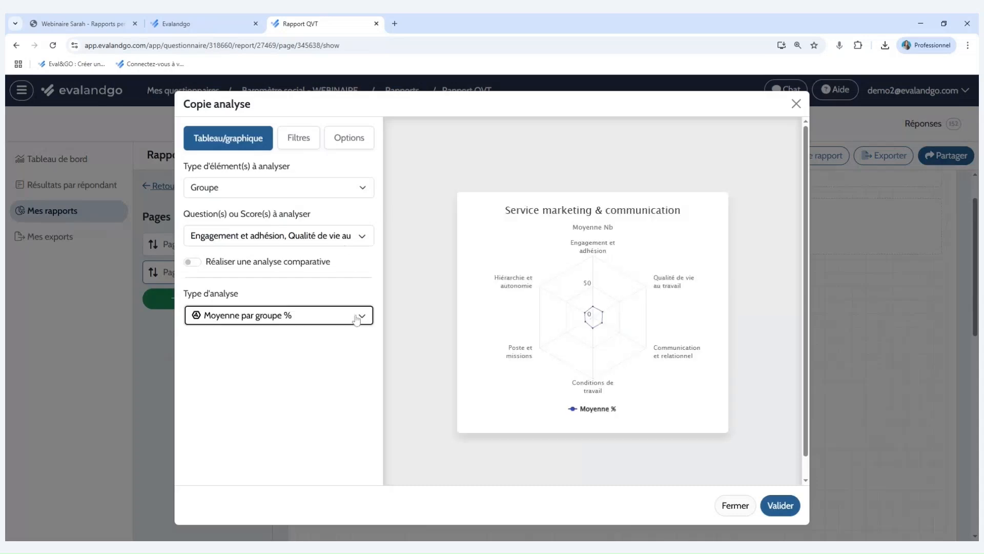
click(357, 318)
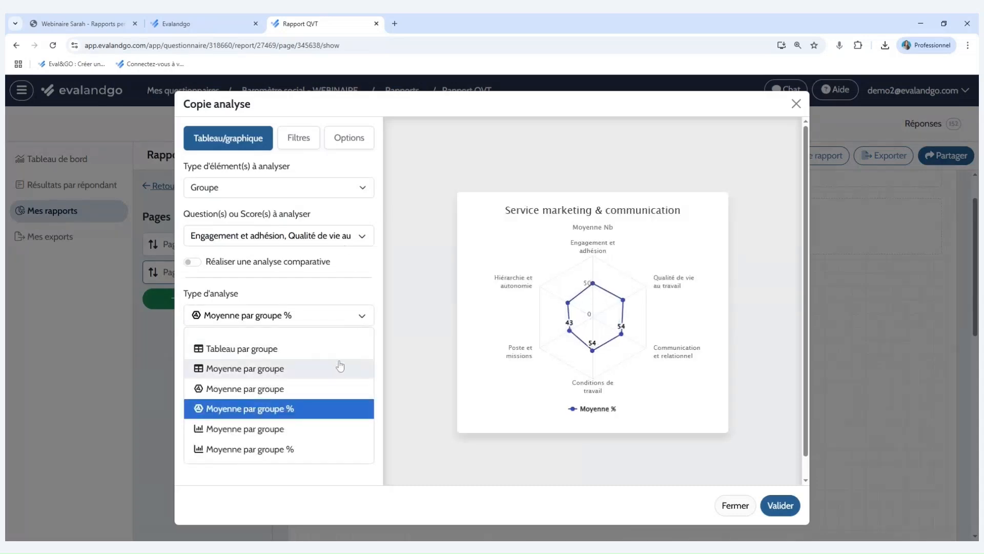
click(333, 368)
click(780, 500)
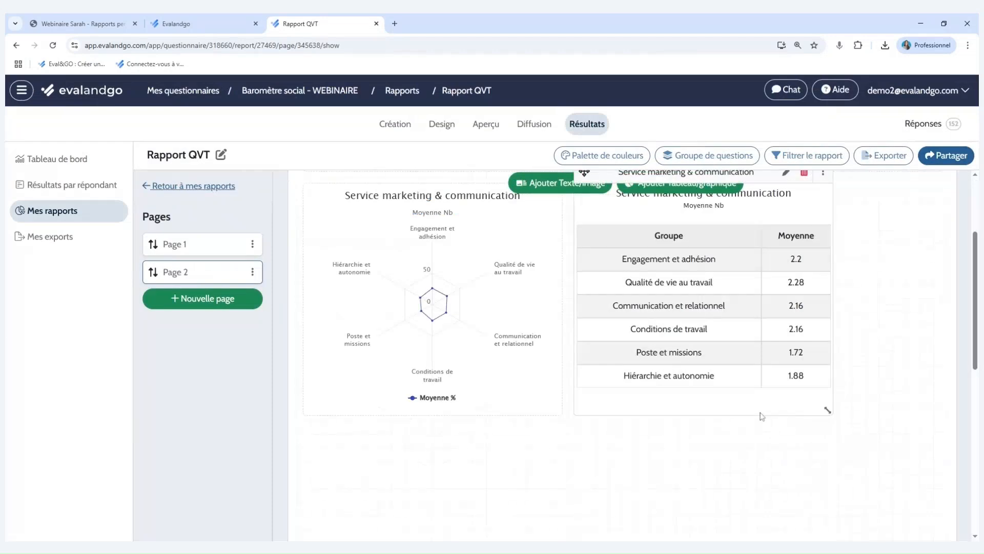
drag(875, 395, 936, 395)
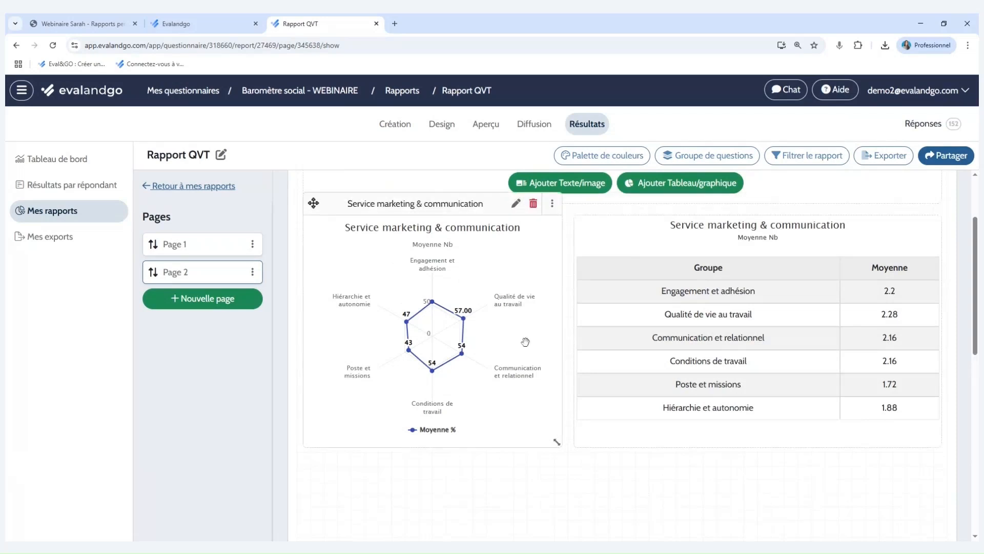
Duplicate the Service marketing & communication radar chart and replace the copy's Communication – Marketing filter with Comptabilité.
scroll(613, 482, up, 1)
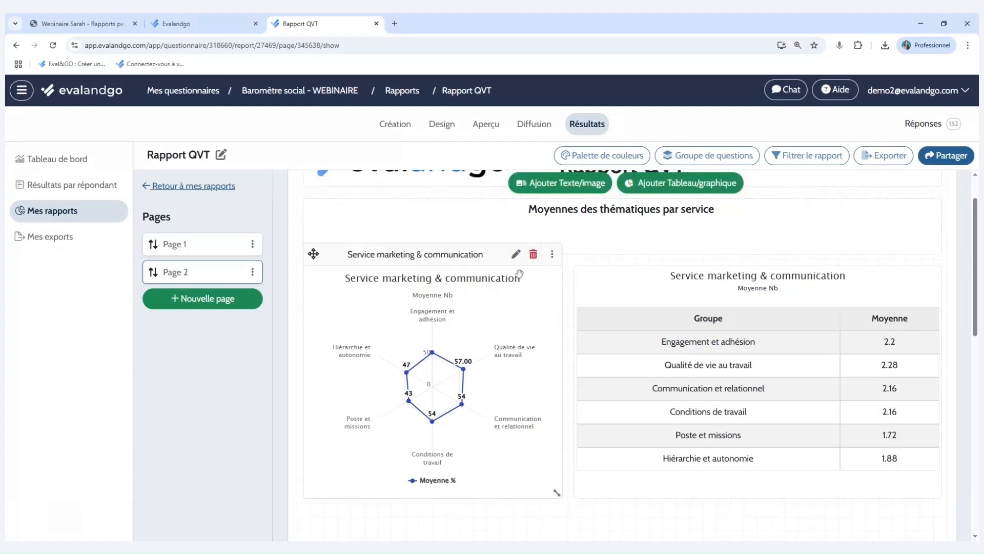
scroll(520, 268, down, 1)
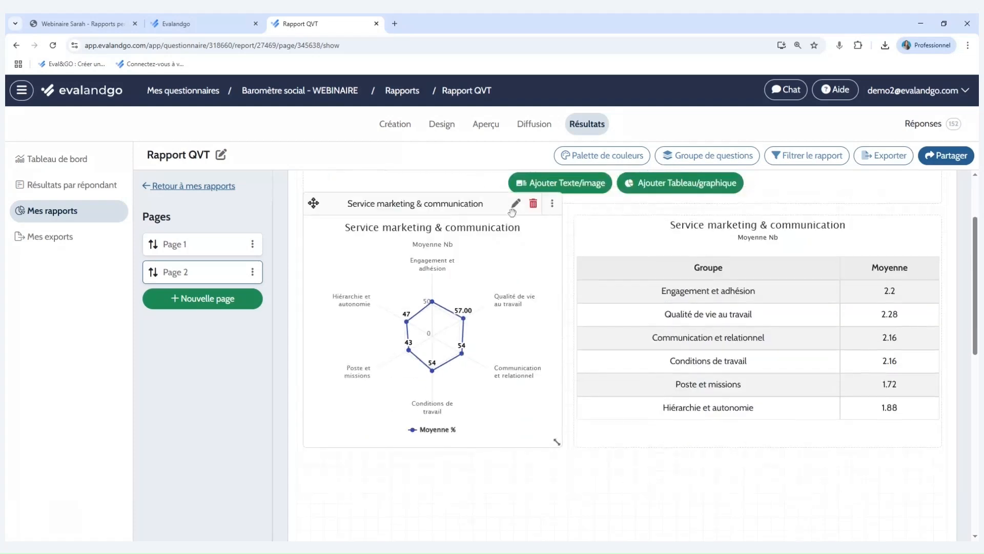
click(553, 203)
click(523, 247)
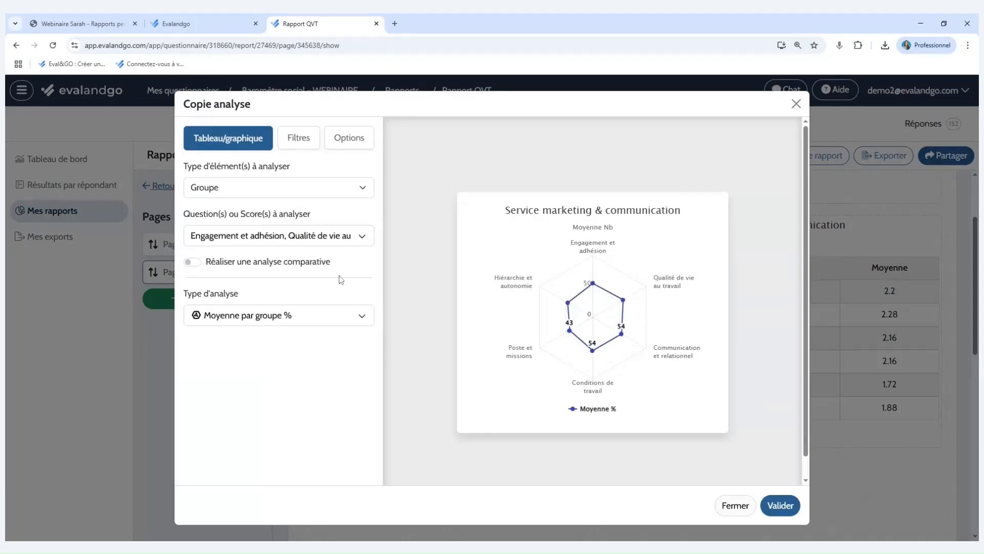
click(298, 137)
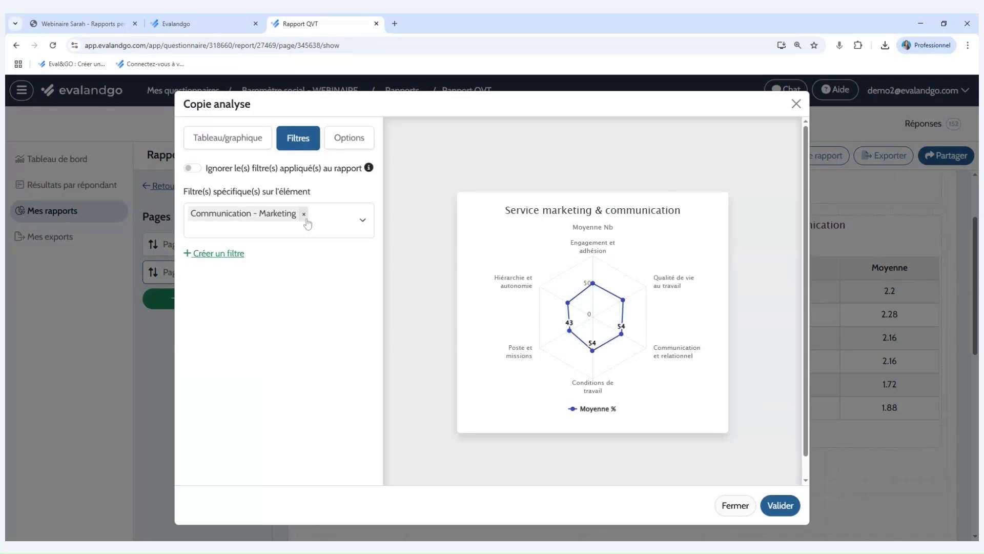
click(305, 216)
click(313, 213)
click(342, 252)
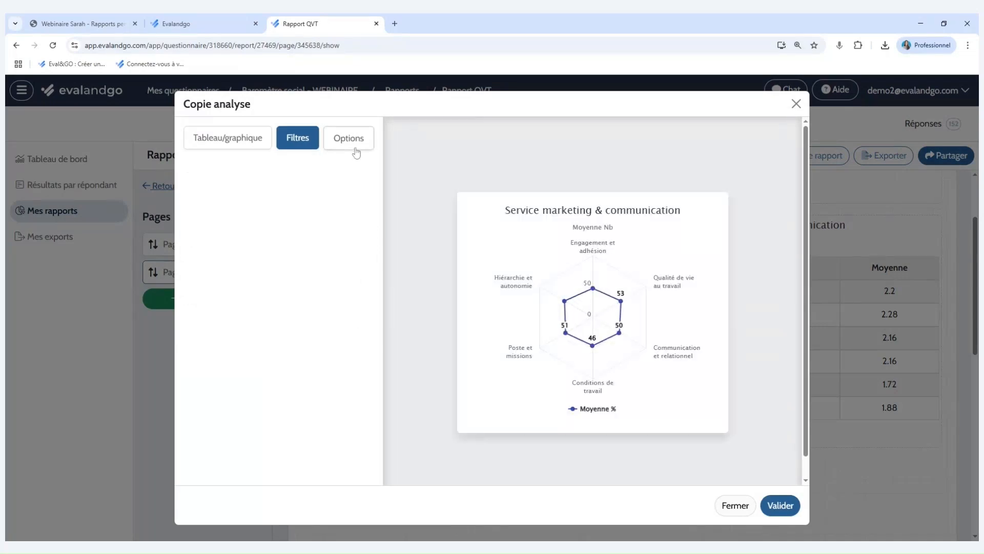
Change the copied radar chart's title to "Comptabilité" and validate the copy.
click(351, 140)
drag(330, 187, 143, 173)
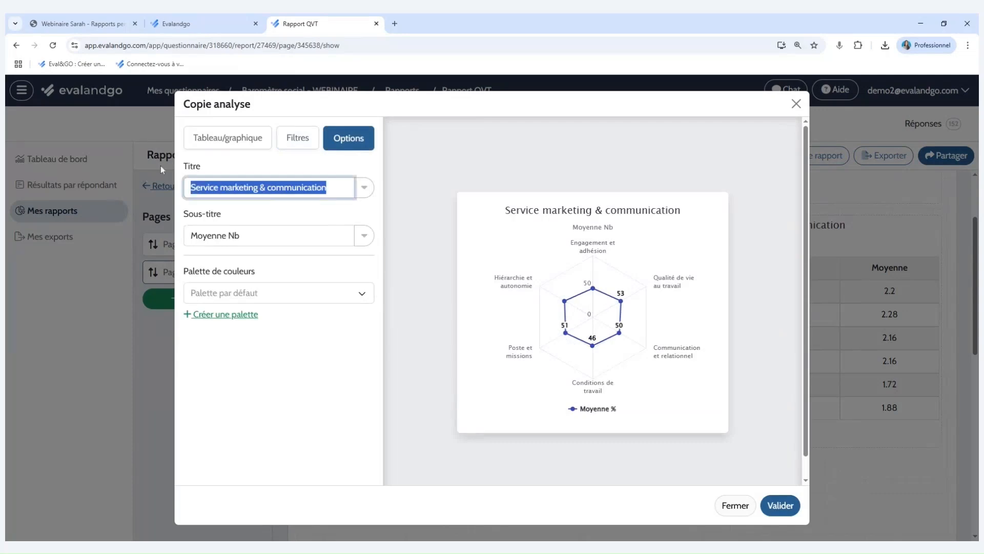
text(cO)
key(BackSpace)
key(BackSpace)
text(Comptabi)
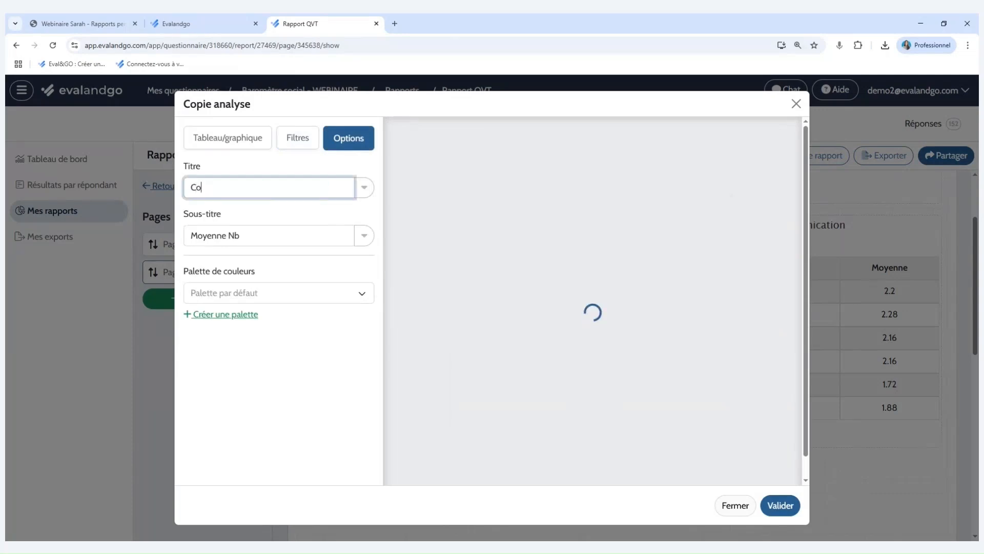
text(lité)
click(781, 505)
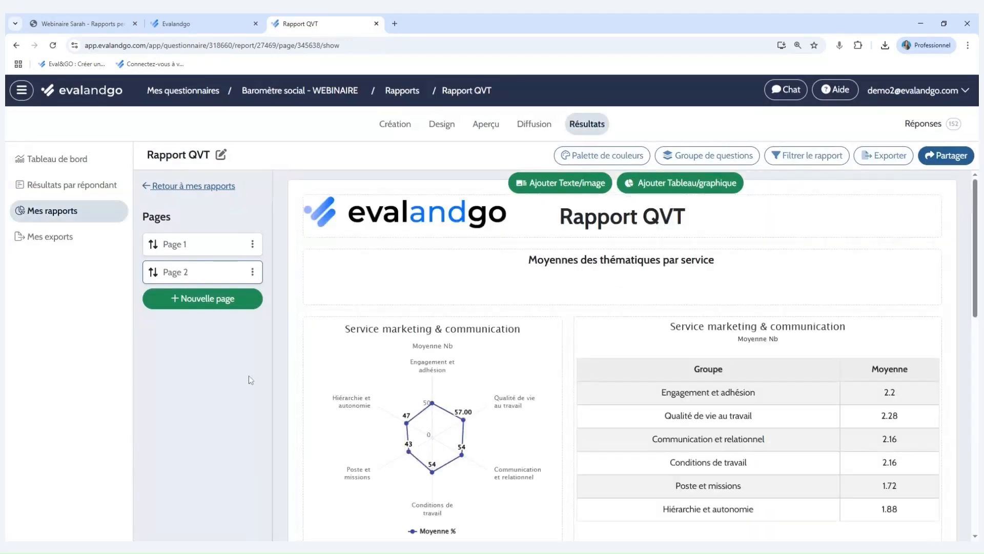
Duplicate the Comptabilité radar chart on Page 2 and turn the copy into a Moyenne par groupe table.
scroll(677, 283, down, 6)
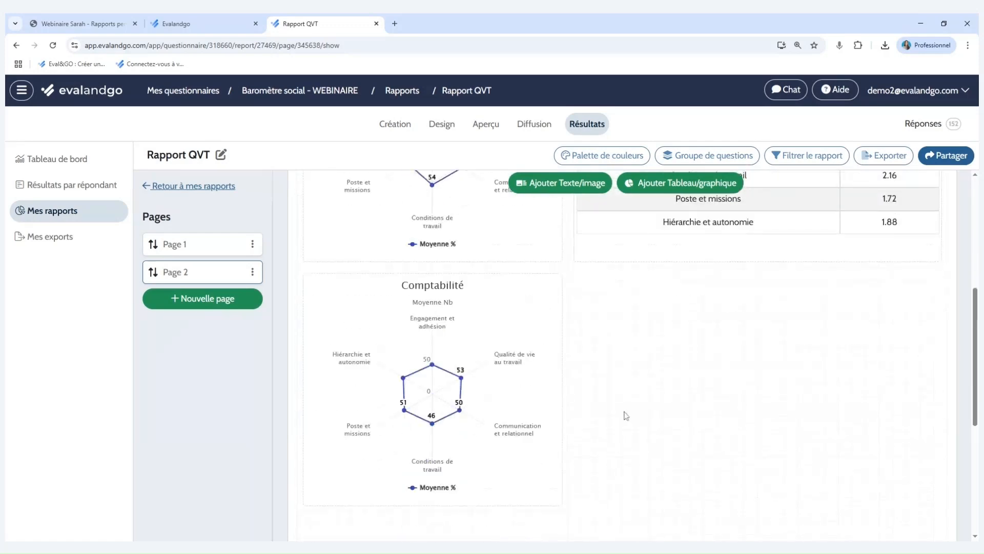
click(552, 245)
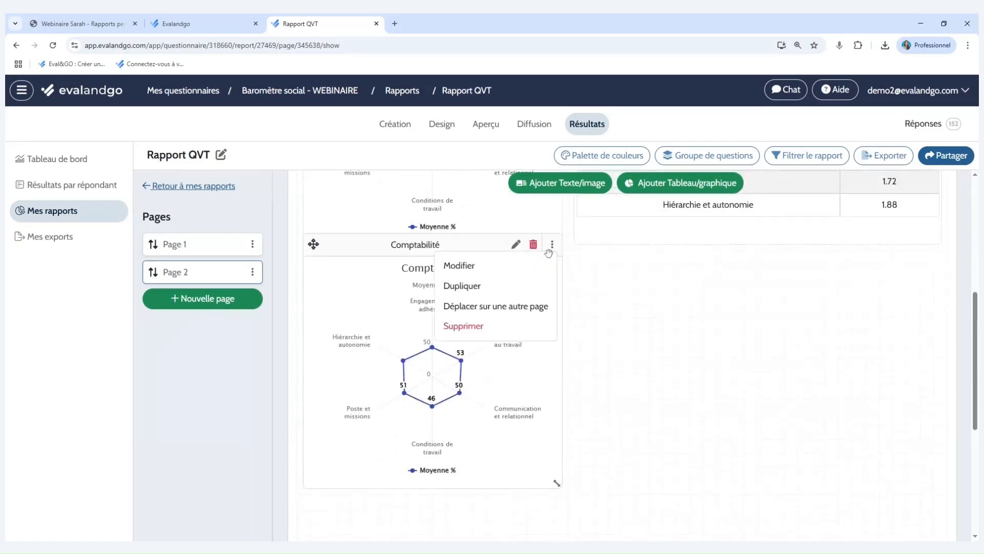
click(521, 292)
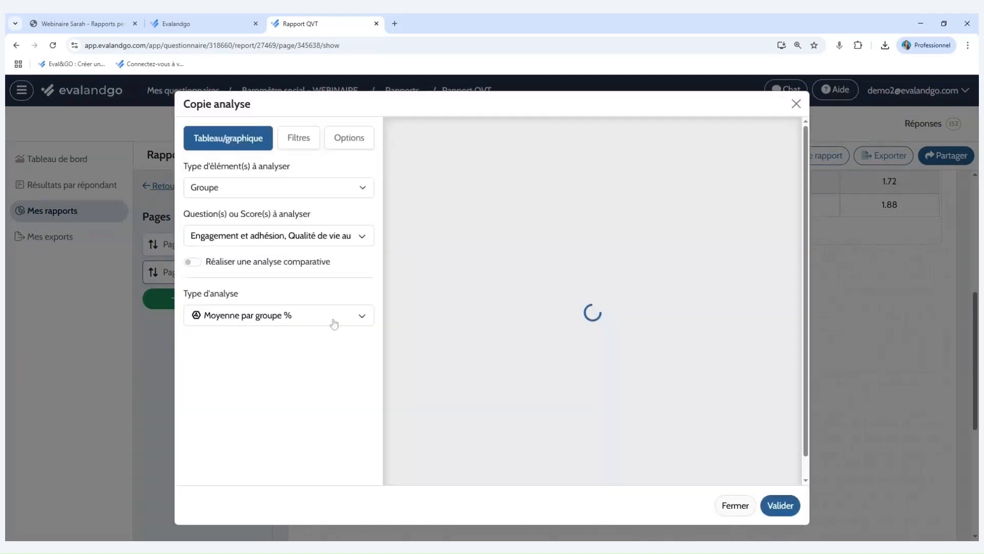
click(332, 320)
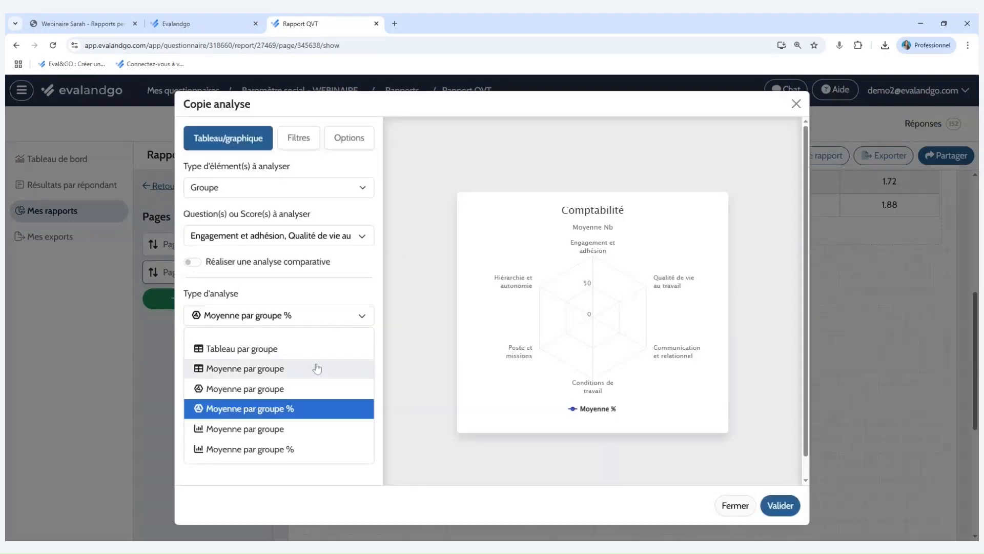
click(318, 368)
click(780, 513)
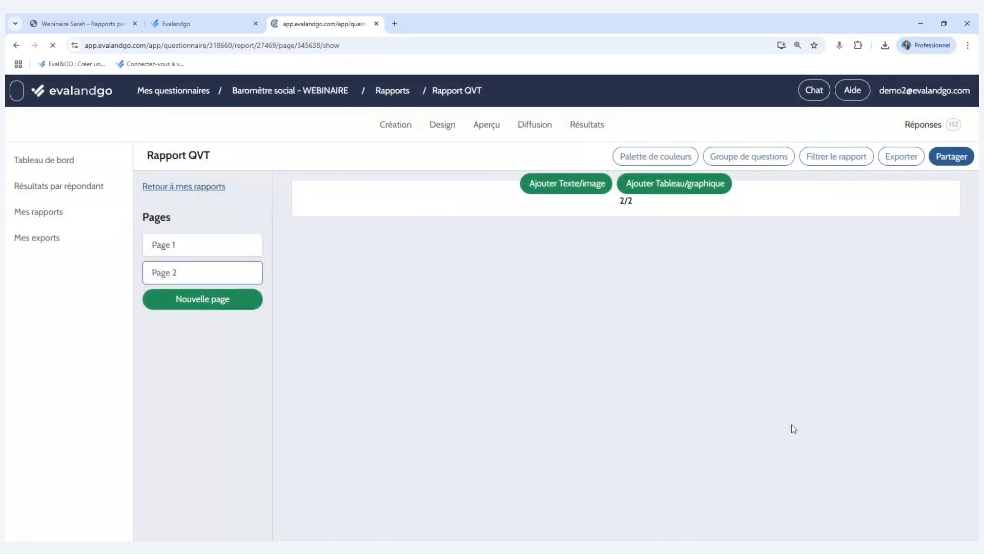
Widen the Comptabilité table on Page 2 to the page's right margin and review the page layout.
scroll(793, 424, down, 6)
drag(826, 486, 938, 487)
scroll(928, 469, up, 2)
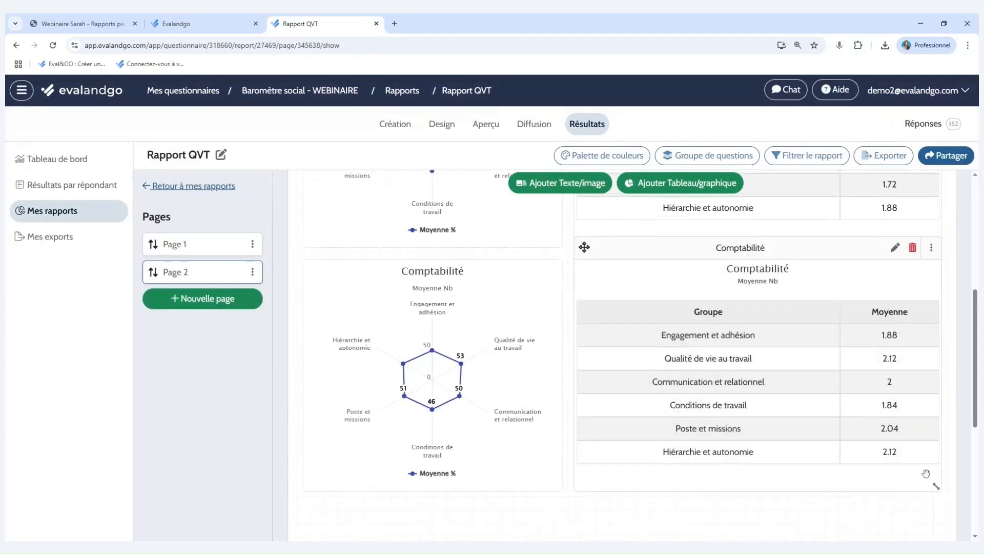
scroll(929, 464, up, 3)
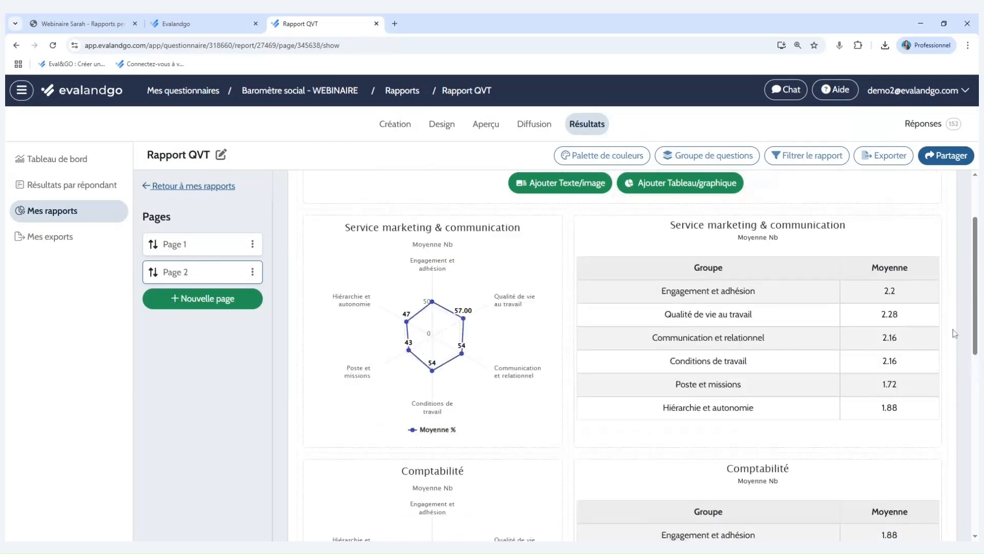
scroll(976, 264, down, 5)
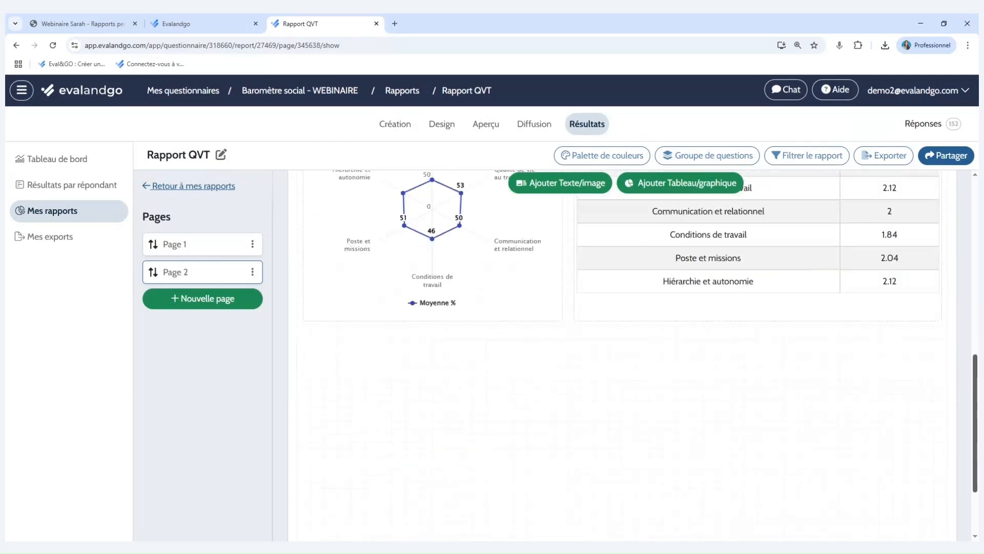
scroll(623, 359, up, 6)
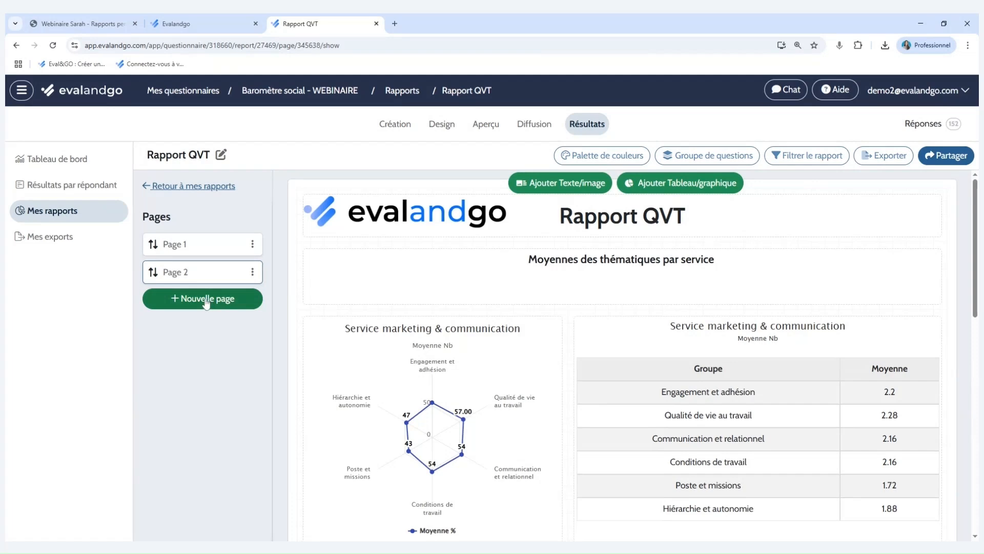
Check the report's list of question groups and add a third page to the report.
click(718, 158)
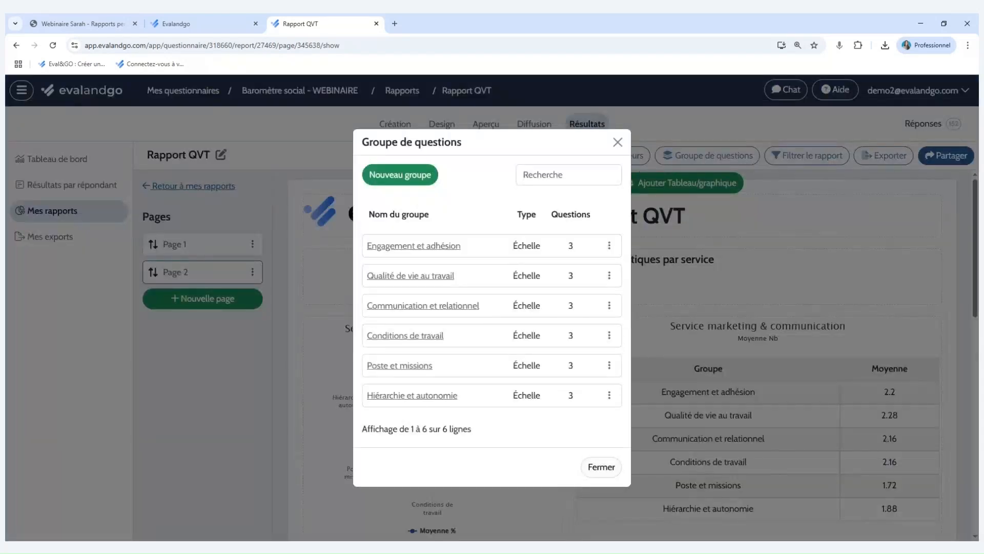
click(618, 142)
click(213, 302)
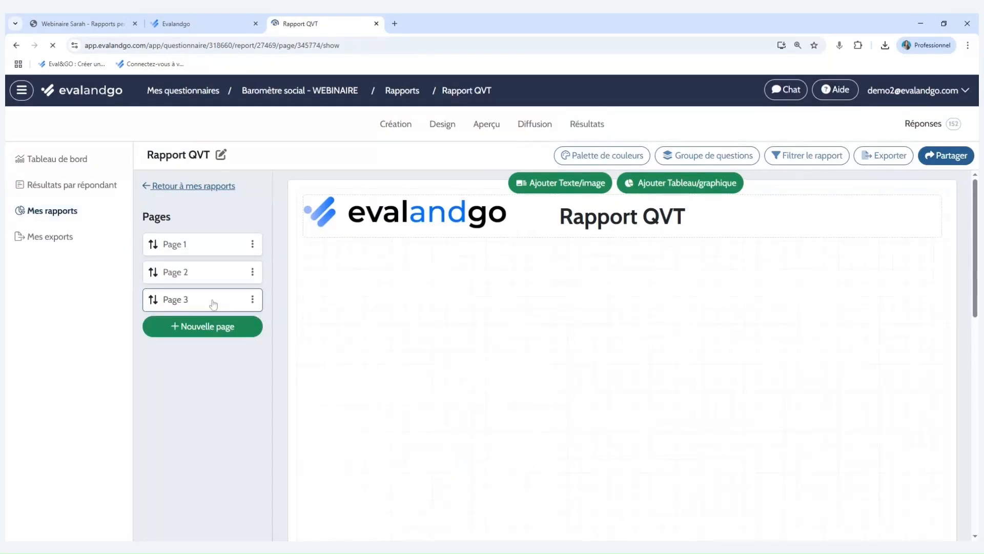
Start a new text block on Page 3 containing "Analyse des questions de chaque thématique" on a single line.
click(571, 188)
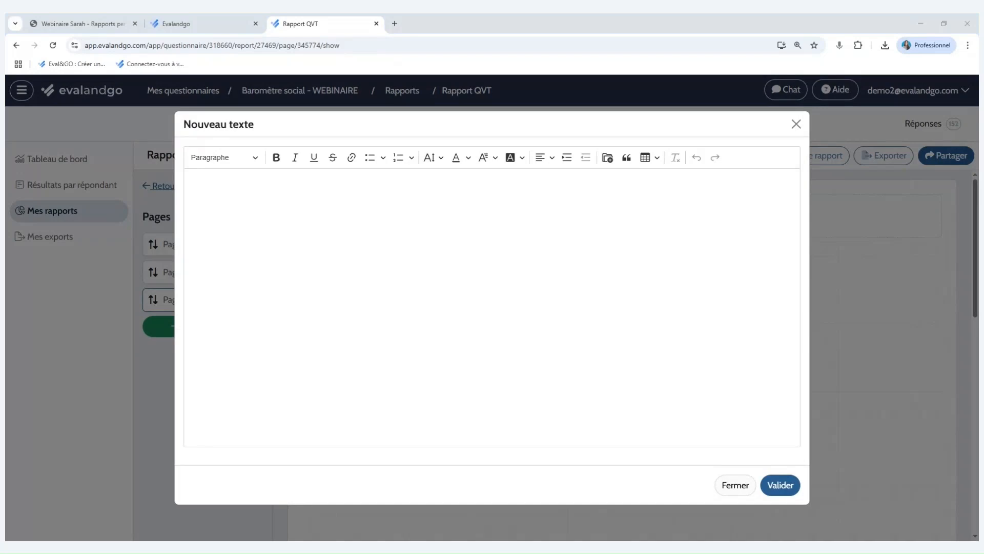
click(191, 183)
text(Analyse des questions de chaque thématique)
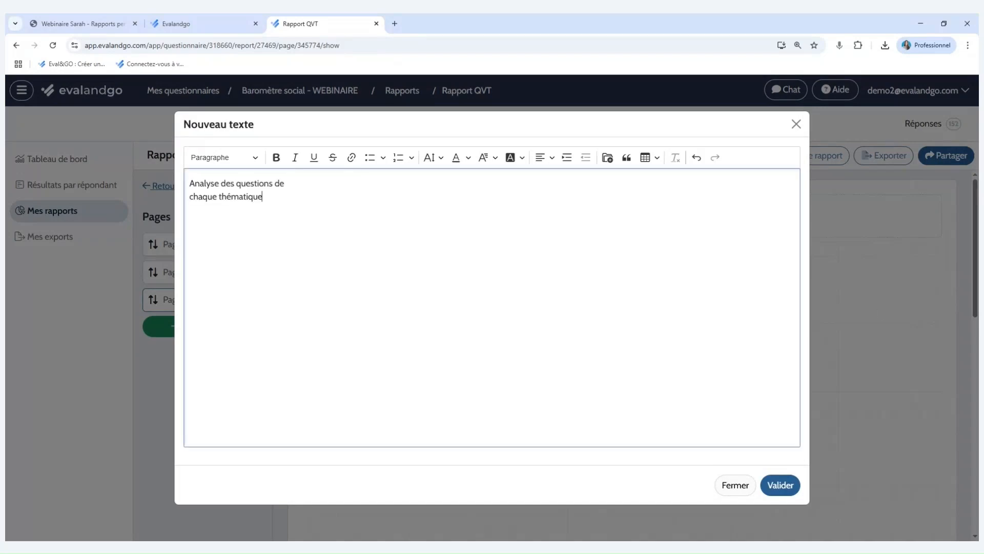
key(BackSpace)
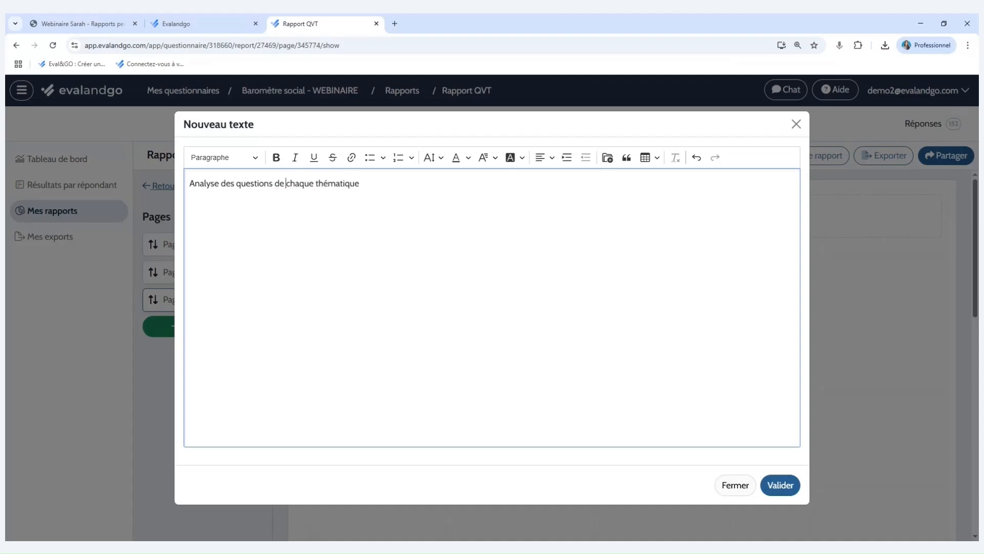
Make the heading text bold, size 20 and centred, validate it, and stretch its block into a short full-width banner.
key(ctrl+a)
click(275, 157)
click(485, 157)
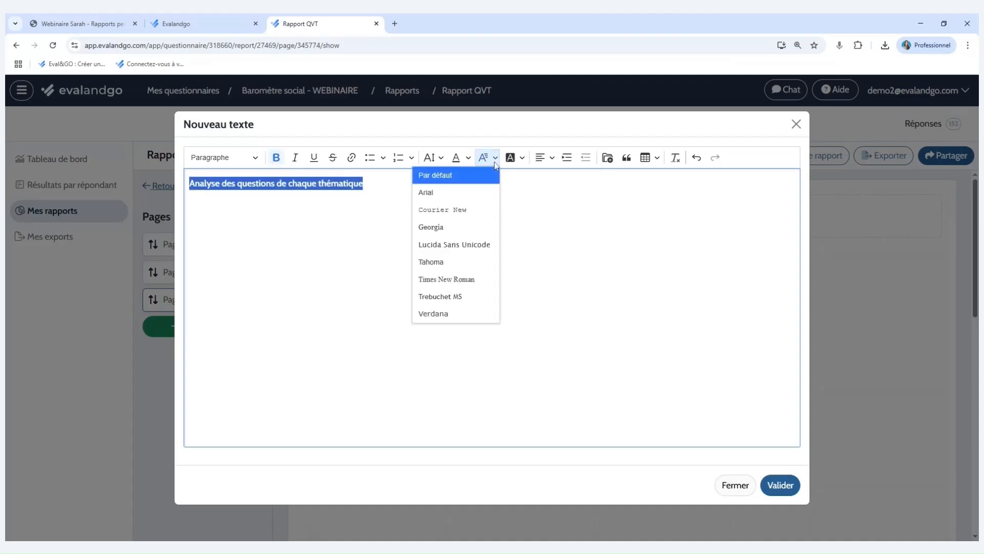
click(433, 159)
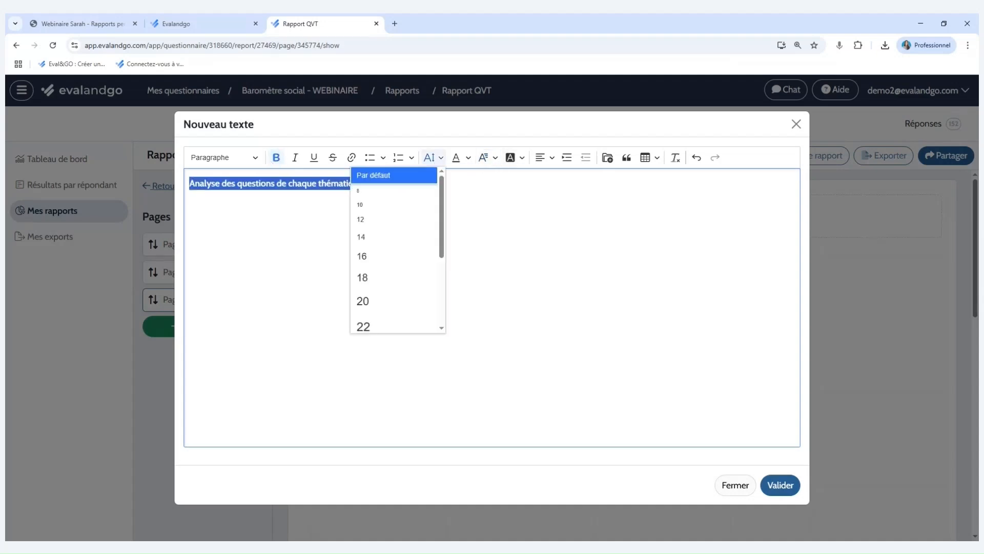
click(380, 299)
click(541, 157)
click(548, 207)
click(783, 484)
drag(532, 475, 941, 298)
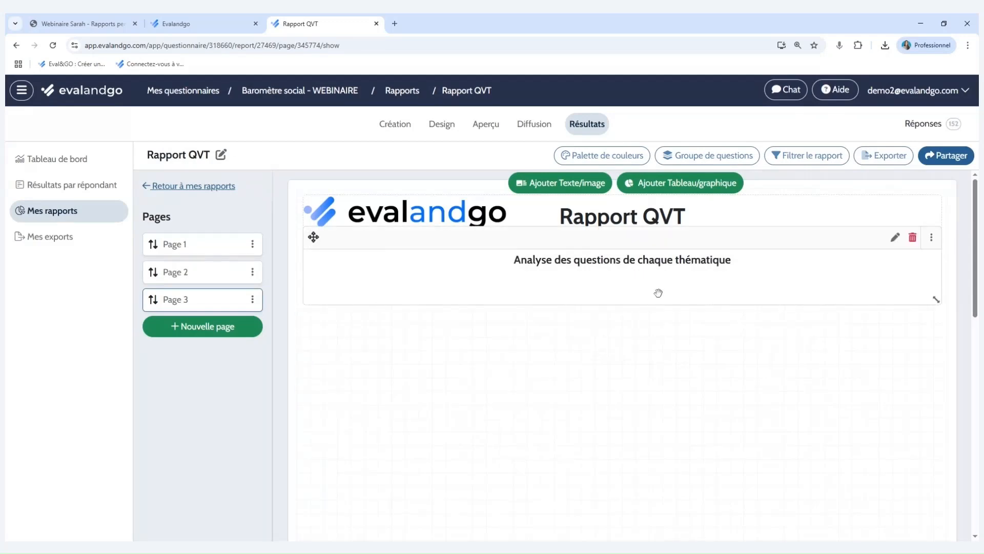
Create a new Groupe analysis of Conditions de travail on Page 3, displayed as a Moyenne par question bar chart.
click(674, 188)
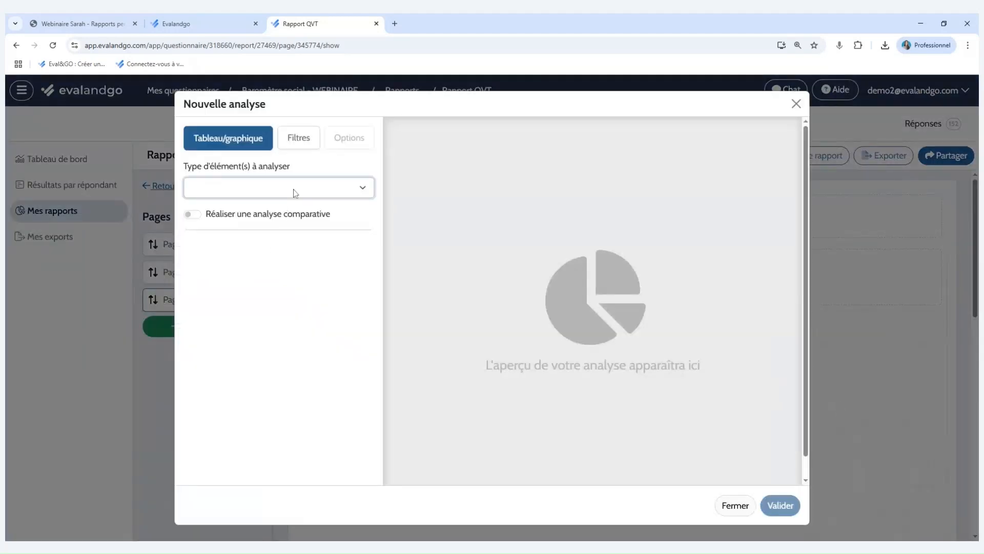
click(293, 189)
click(295, 205)
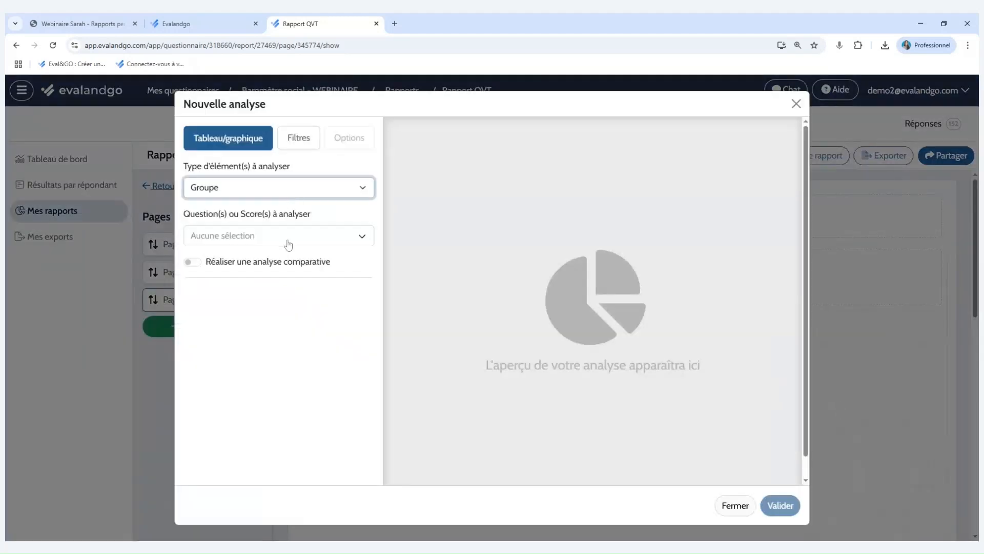
click(288, 239)
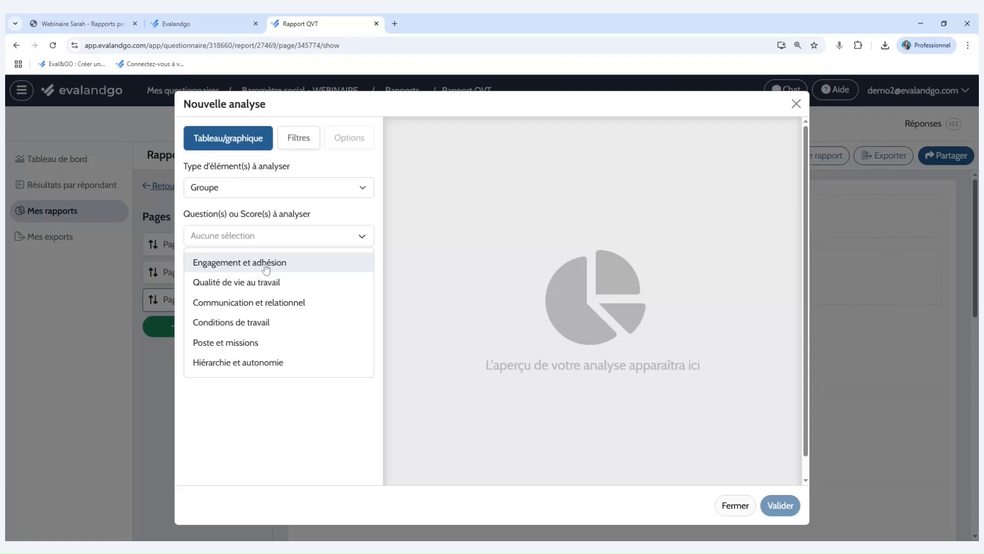
click(348, 323)
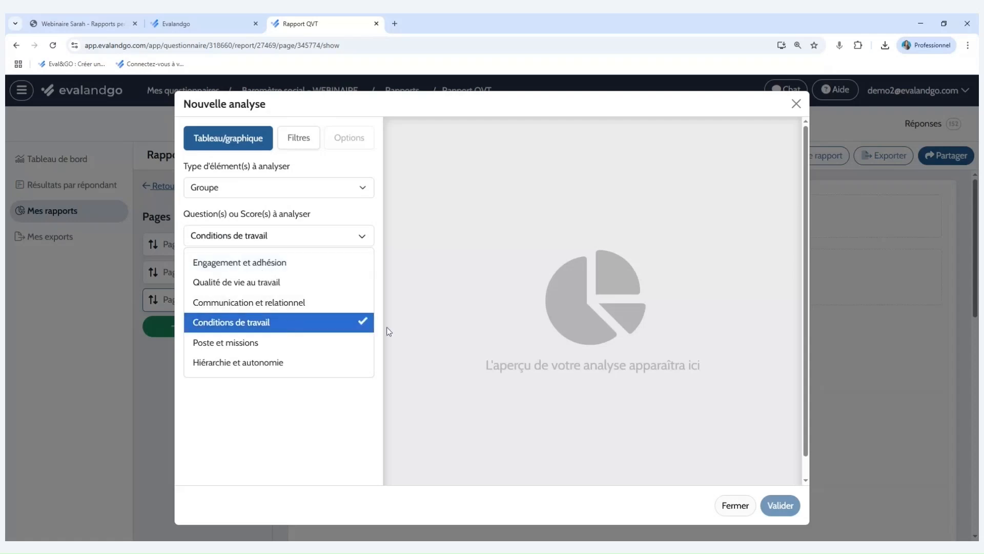
click(310, 314)
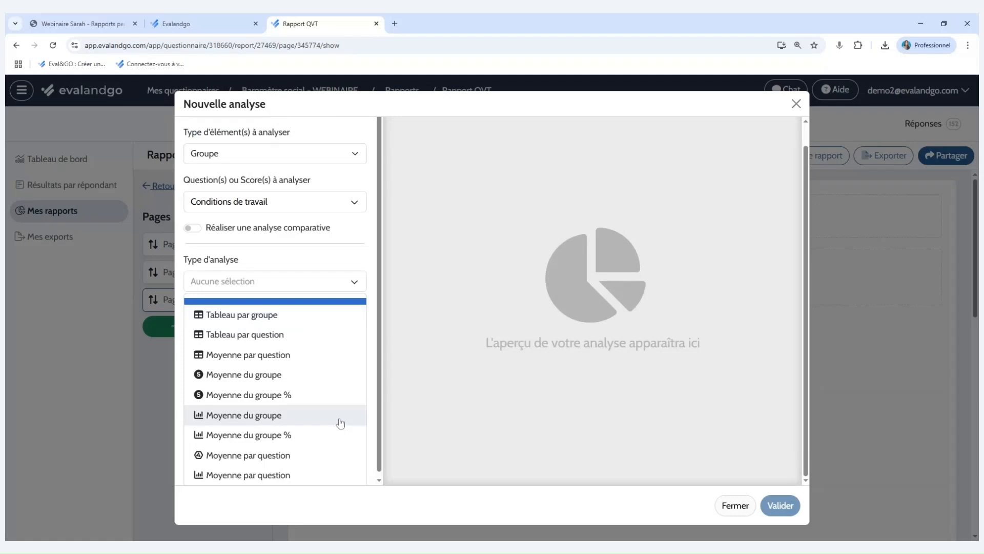
scroll(340, 419, down, 1)
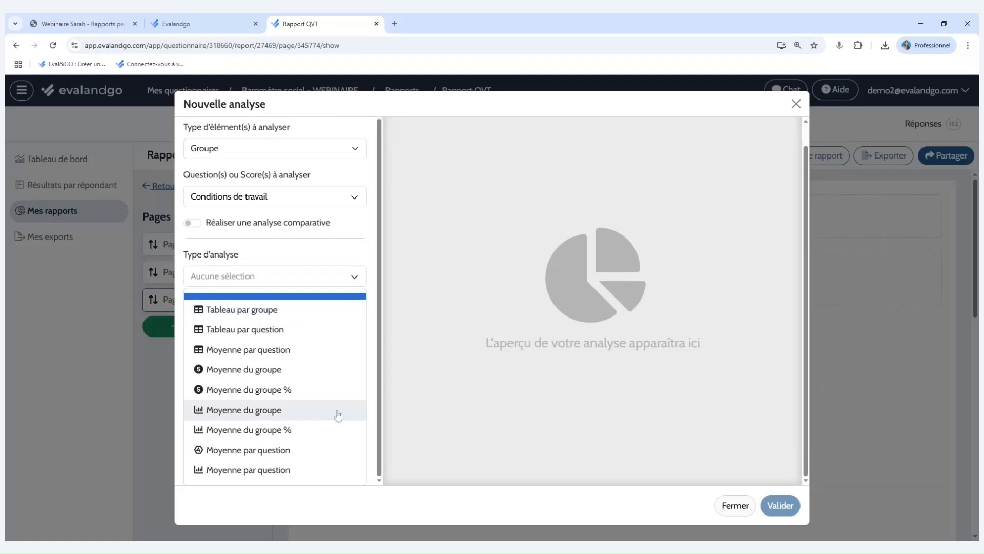
click(316, 467)
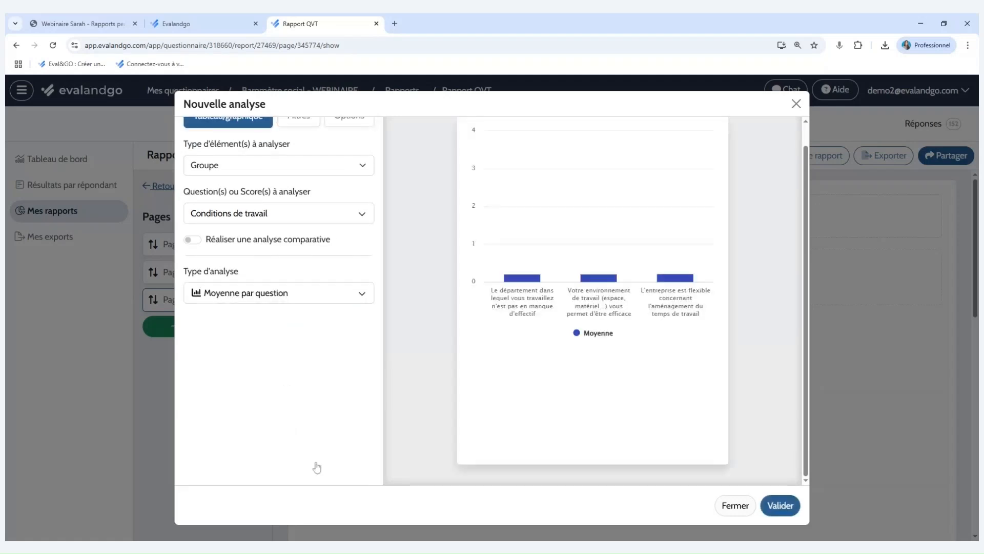
Title the chart "Conditions de travail" with subtitle "Moyenne par question", validate it, and make its block shorter and slightly wider.
click(362, 123)
click(307, 162)
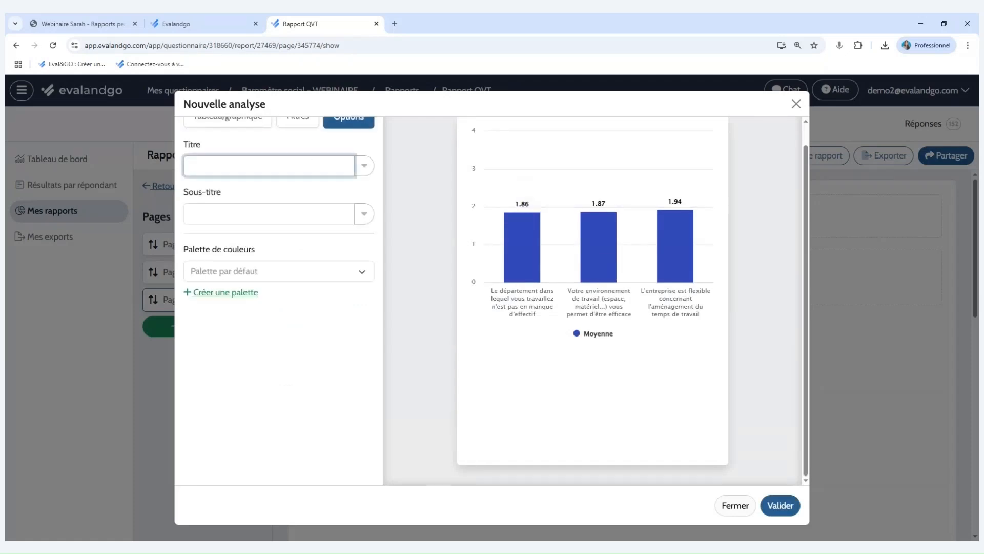
text(Conditions de travail)
click(364, 213)
click(352, 260)
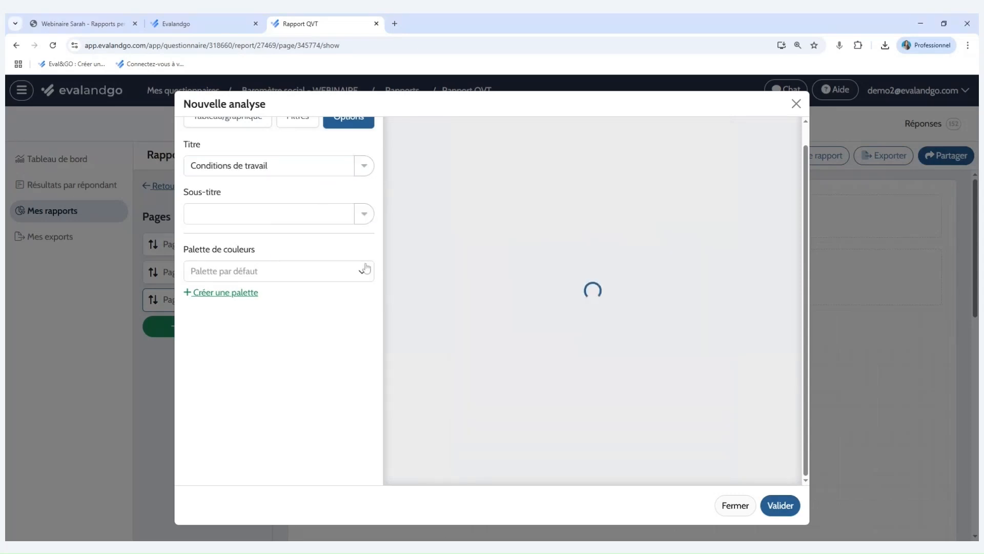
click(781, 506)
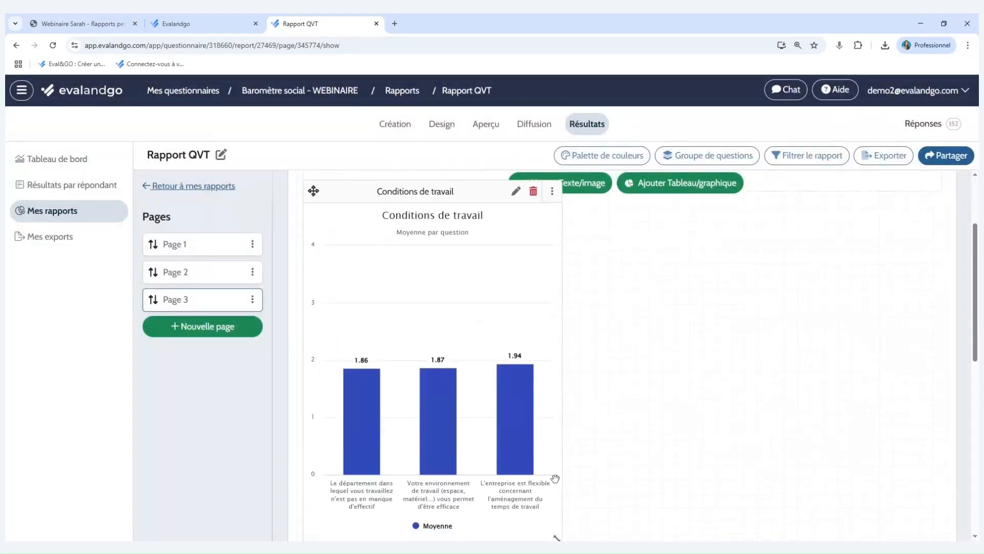
drag(558, 499, 585, 378)
scroll(614, 393, up, 2)
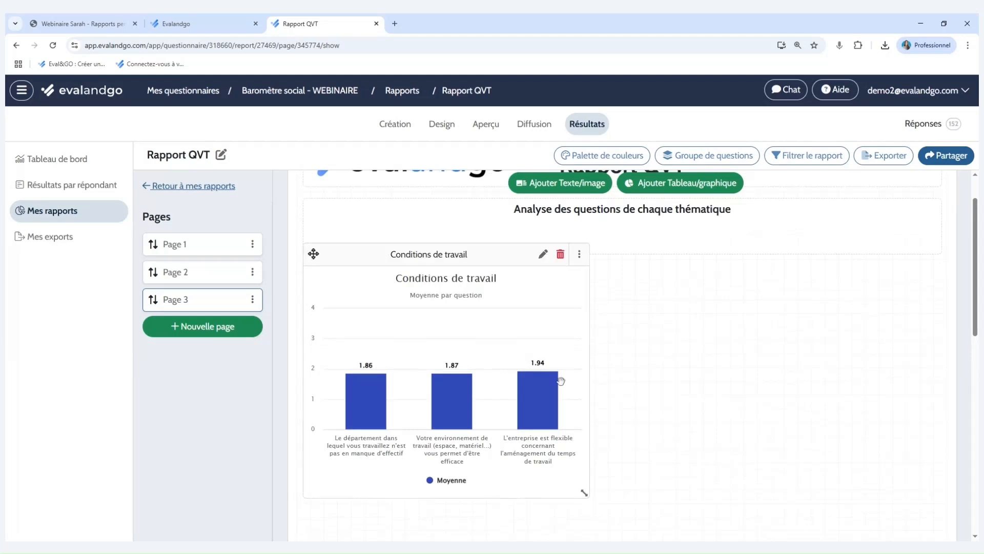
Duplicate the Conditions de travail bar chart and validate the copy as a Moyenne par question table.
click(580, 255)
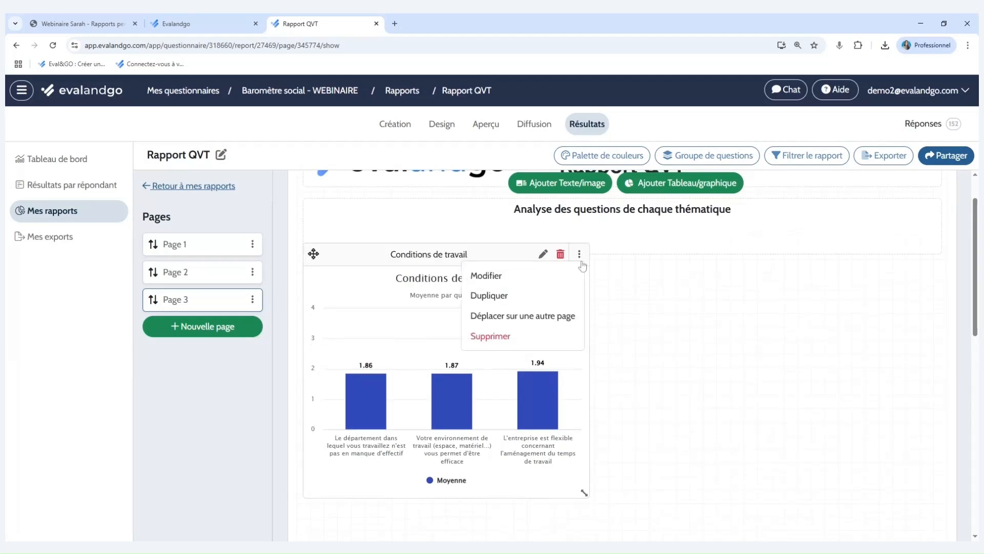
click(560, 294)
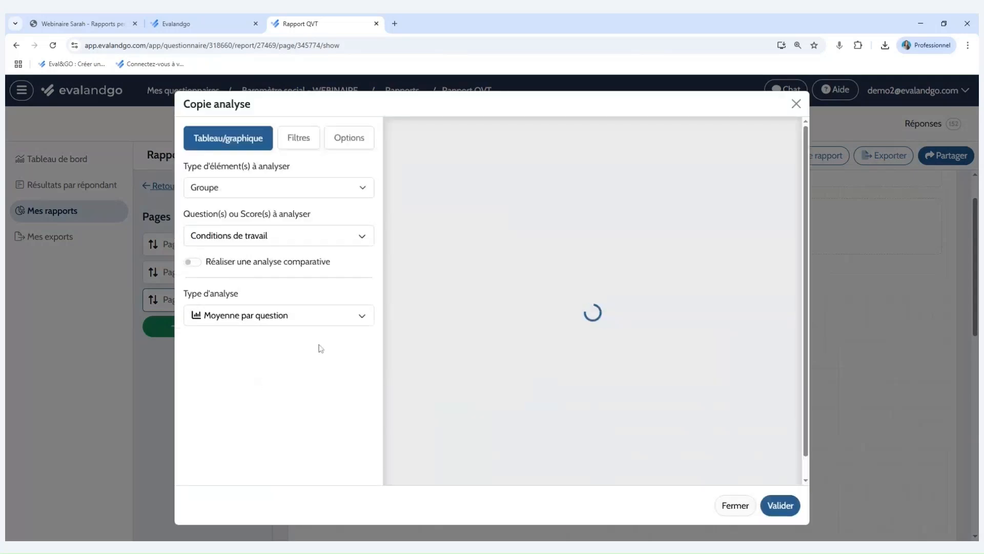
click(347, 321)
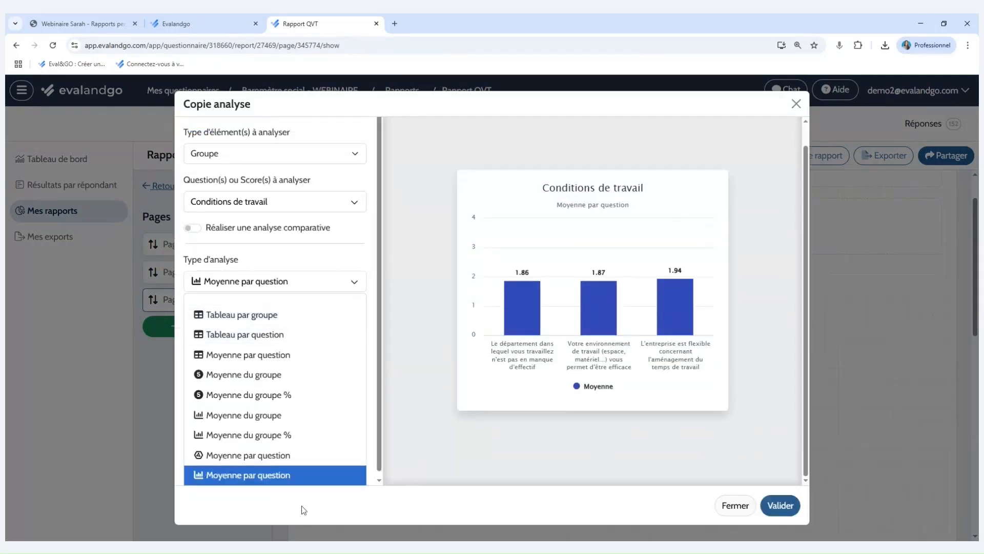
click(285, 434)
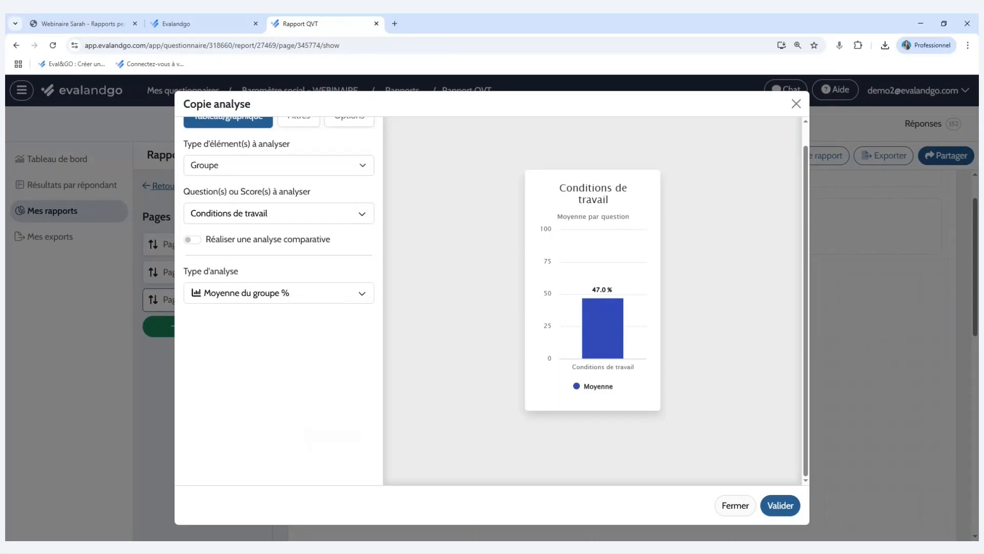
click(334, 295)
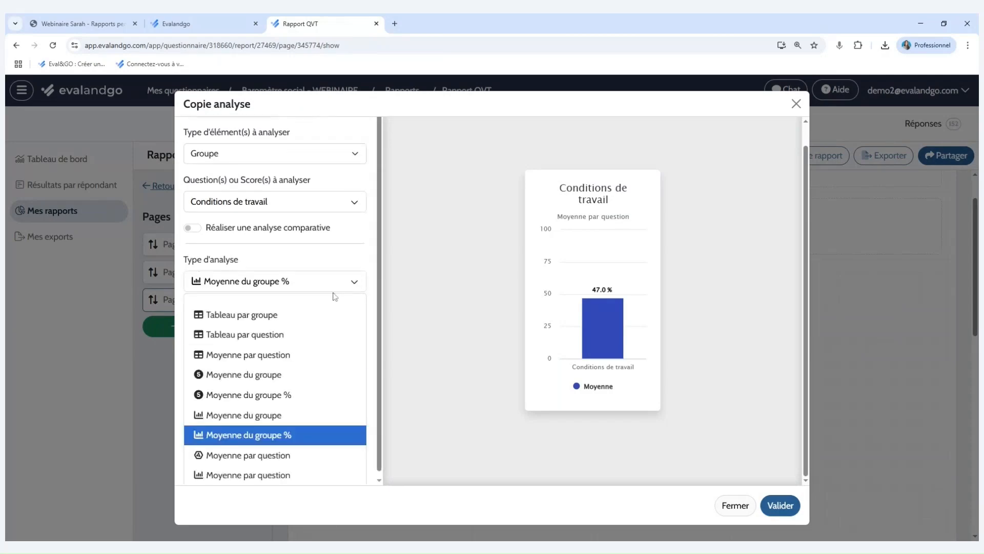
click(322, 358)
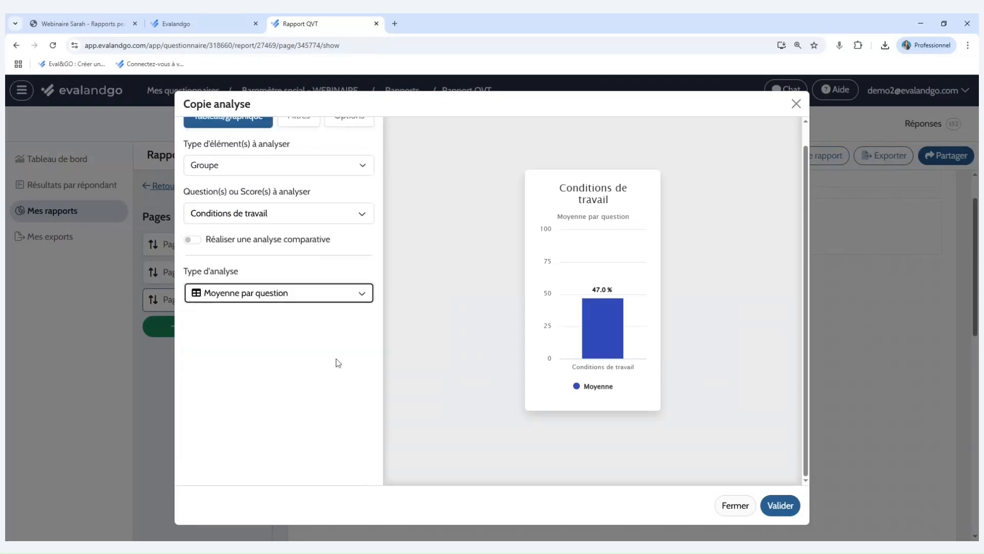
click(780, 504)
scroll(728, 418, down, 1)
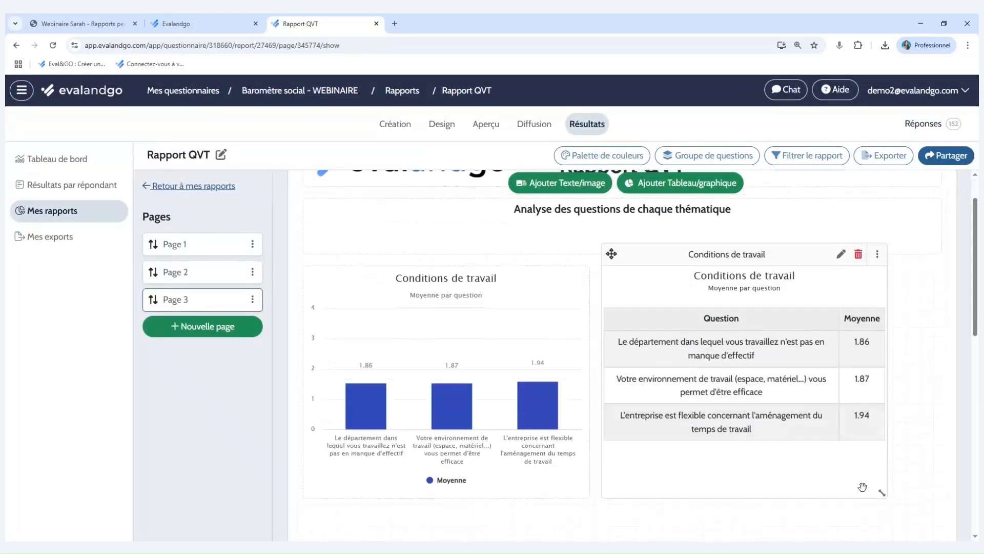
Widen the Conditions de travail table block to the page's edge and make it slightly shorter.
drag(883, 494, 935, 481)
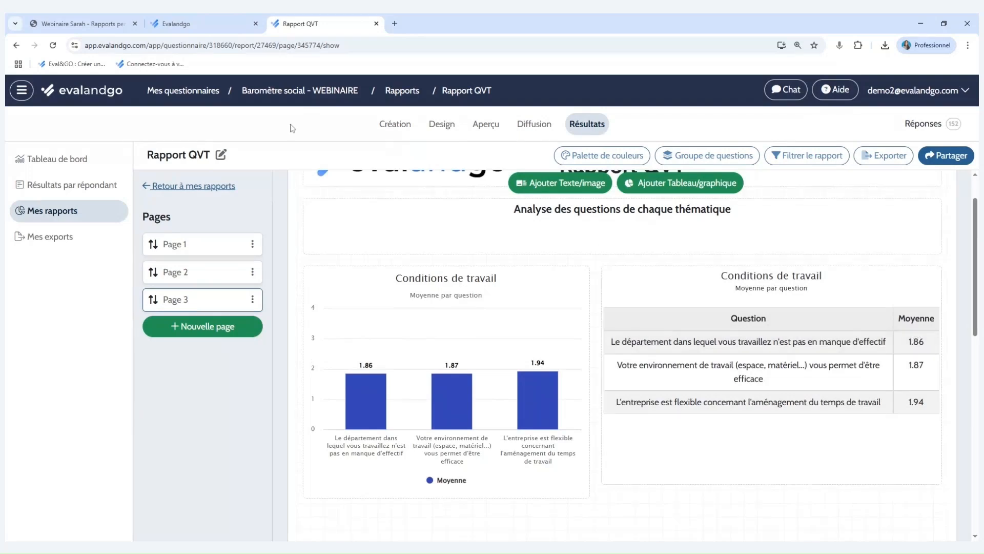
Switch to the finished Rapport QVT example and examine the layouts of its pages 3 and 4.
click(204, 22)
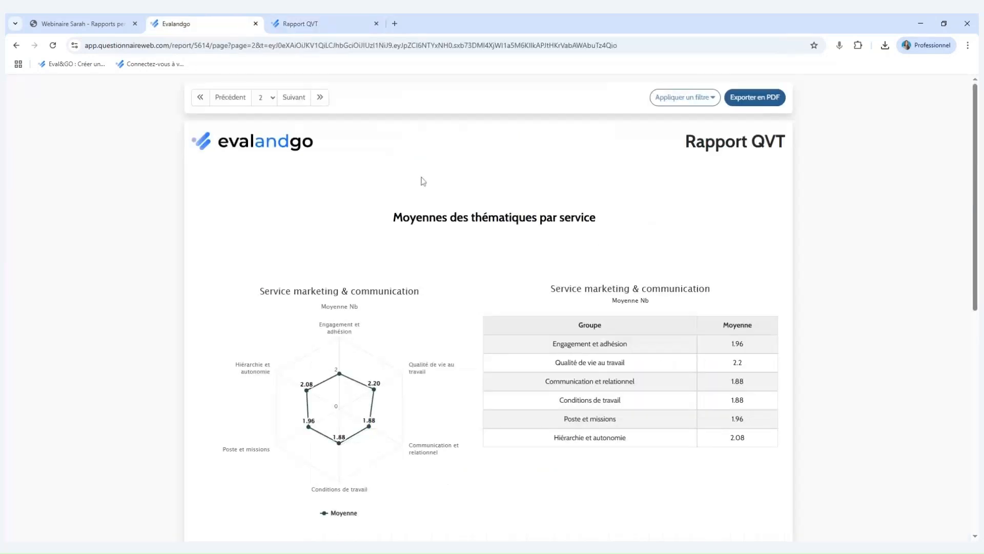
click(267, 97)
click(271, 140)
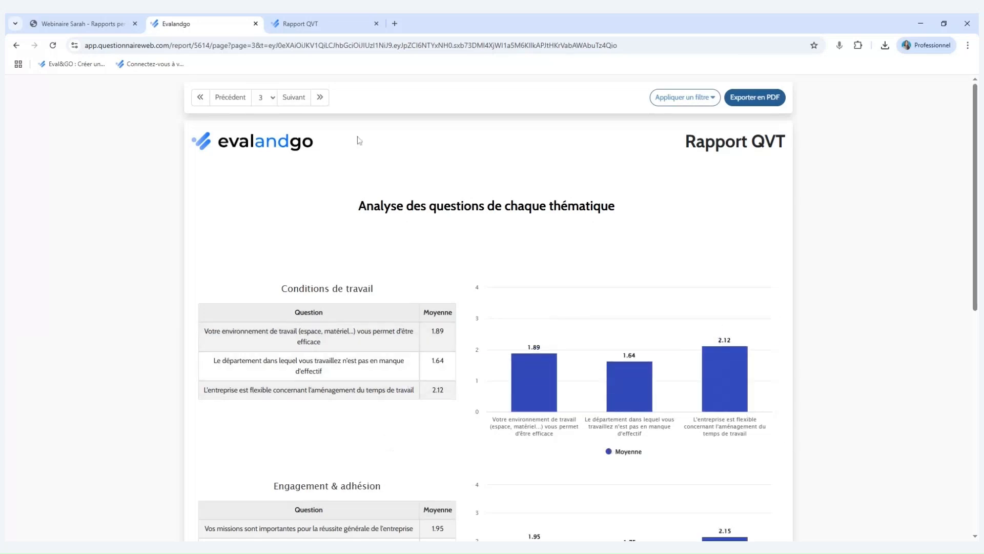
click(295, 100)
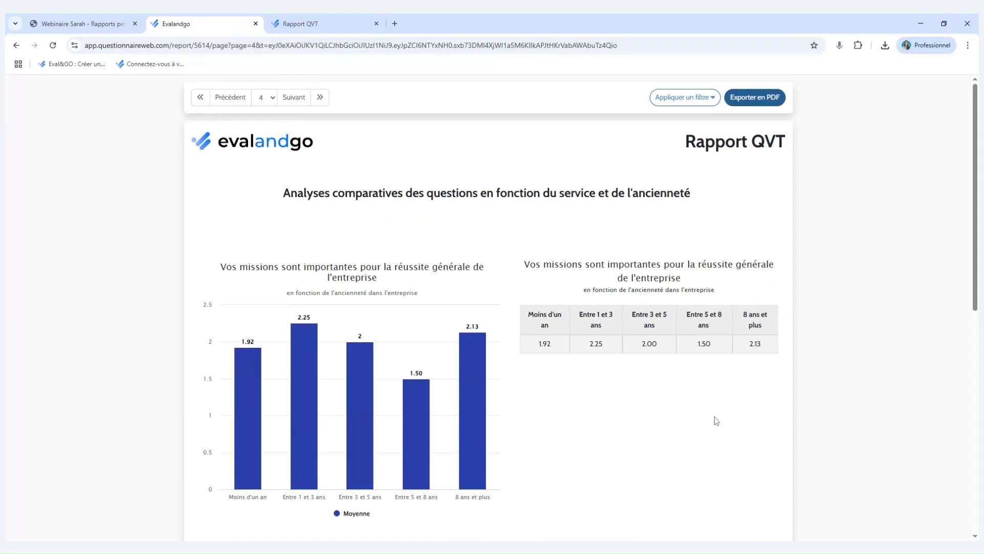
Back in the report editor, add Page 4 and enter the heading "Analyses comparatives des questions en fonction du service et de l'ancienneté" in a new text block.
click(308, 24)
click(224, 333)
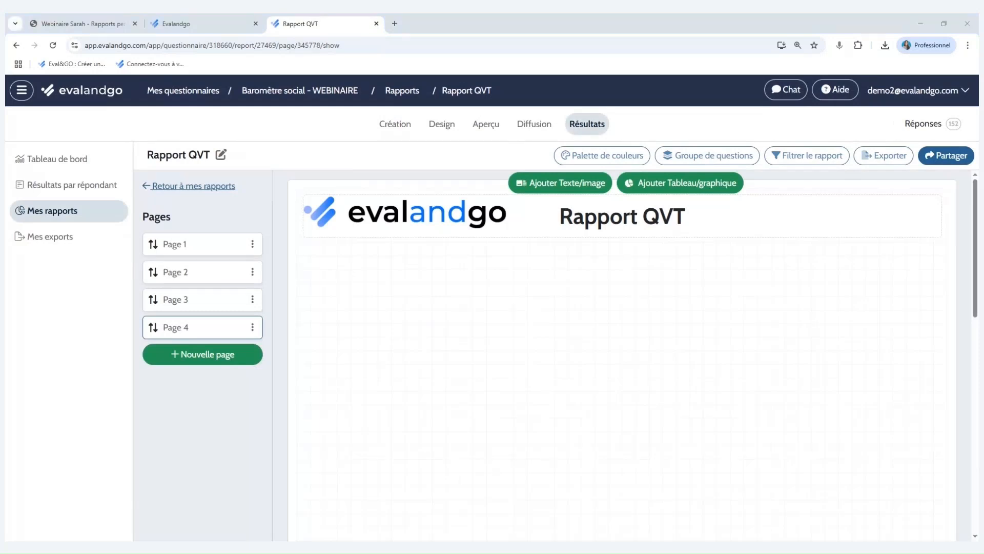
click(649, 183)
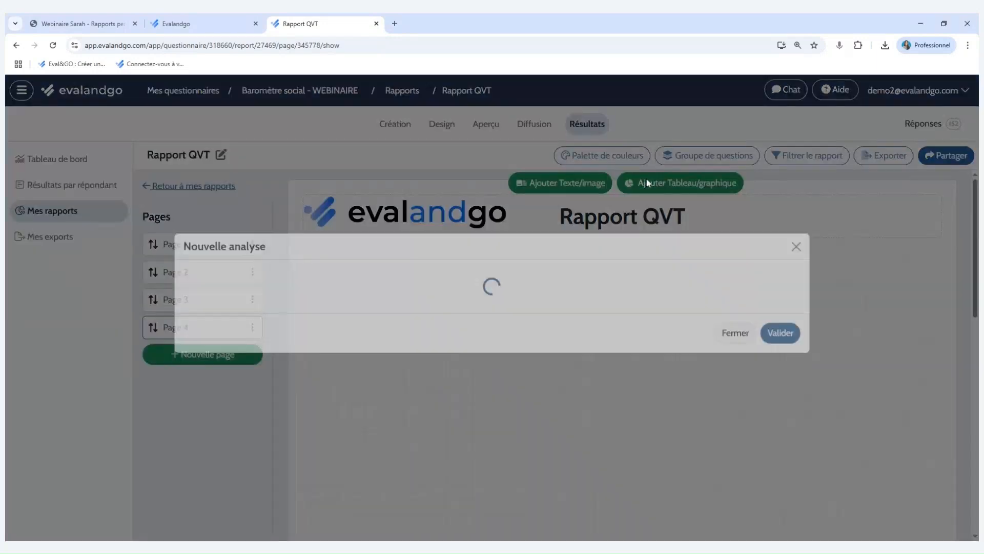
click(796, 103)
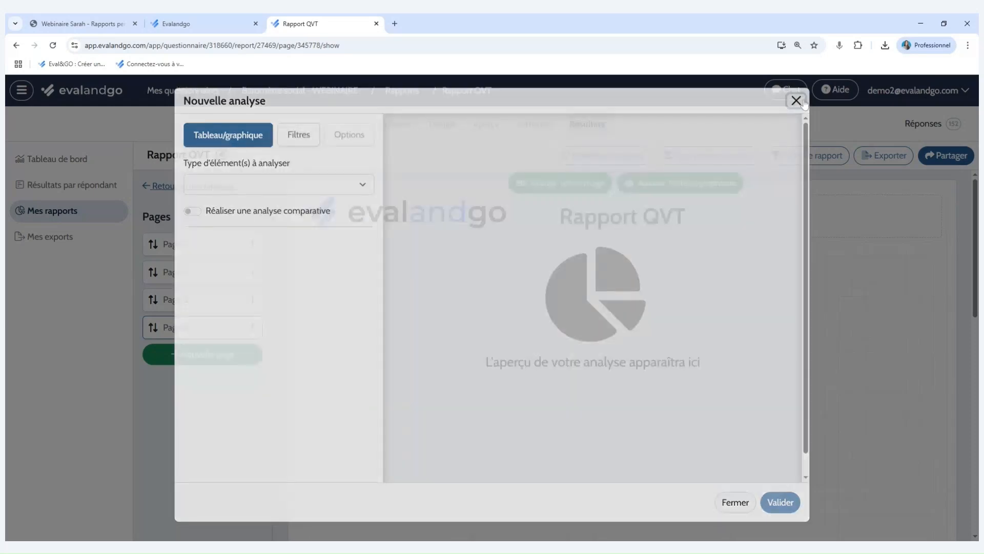
click(556, 184)
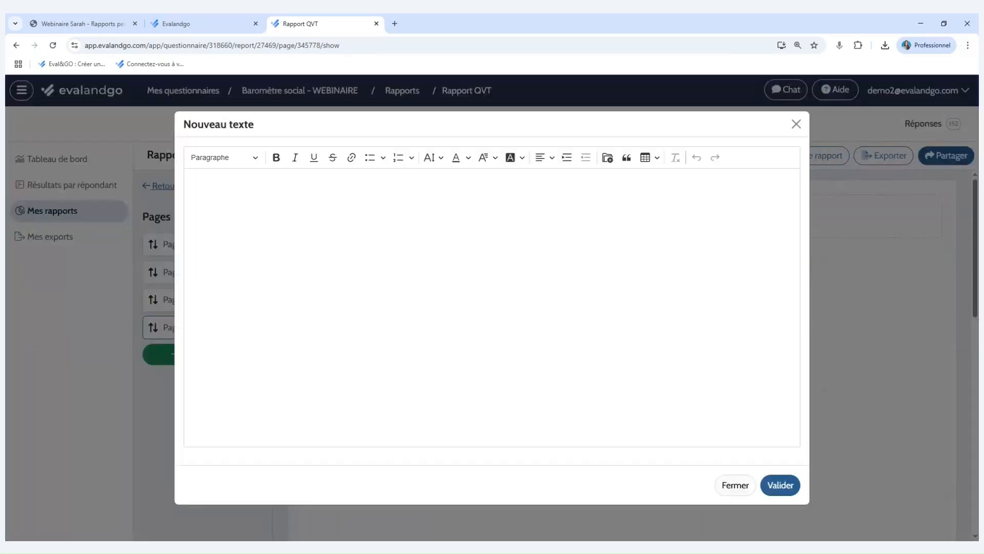
text(Analyses comparatives des questions en fonction du service et de l'ancienneté)
key(BackSpace)
key(ctrl+a)
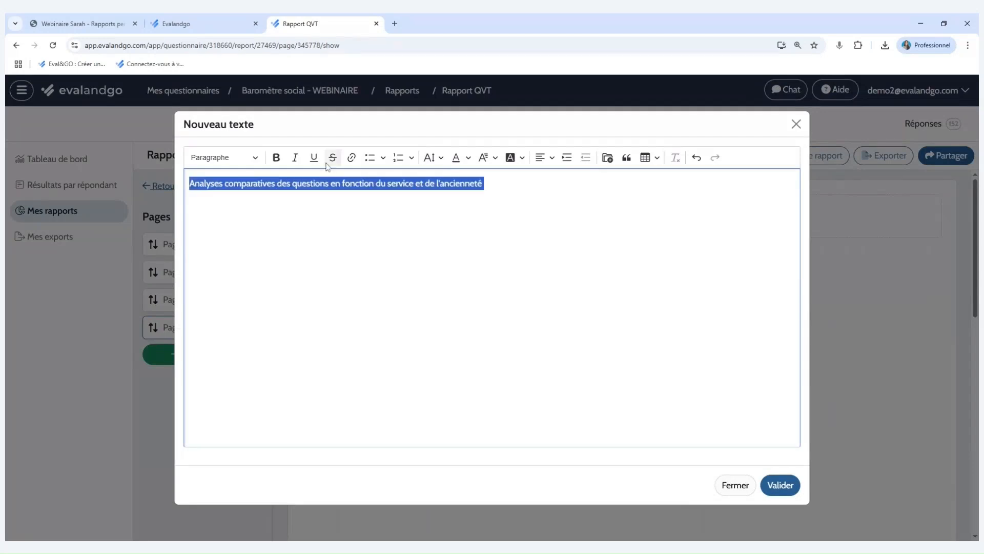
Make the Page 4 heading bold, larger and centred, validate it, and stretch its block into a short, wide banner.
click(275, 158)
click(439, 158)
click(380, 293)
click(545, 158)
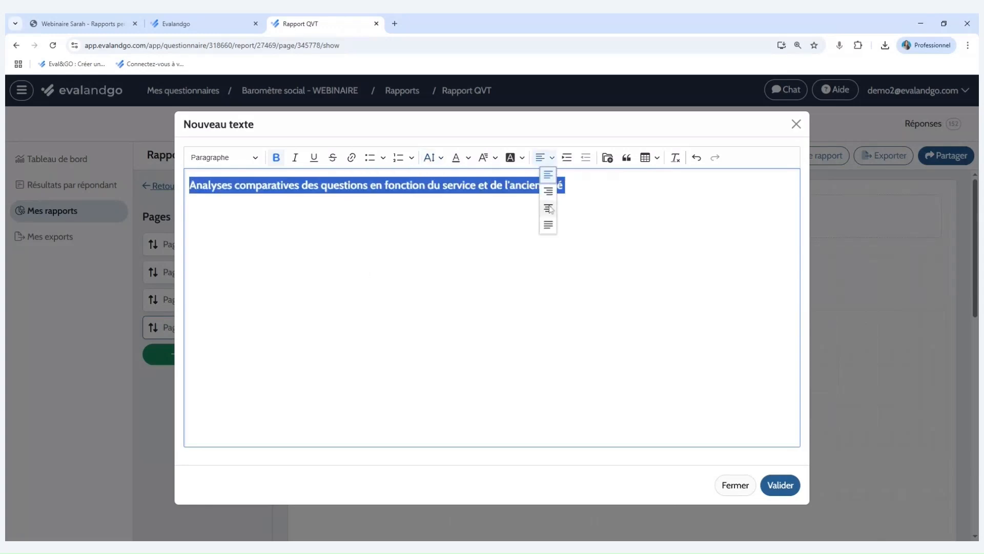
click(548, 207)
click(782, 486)
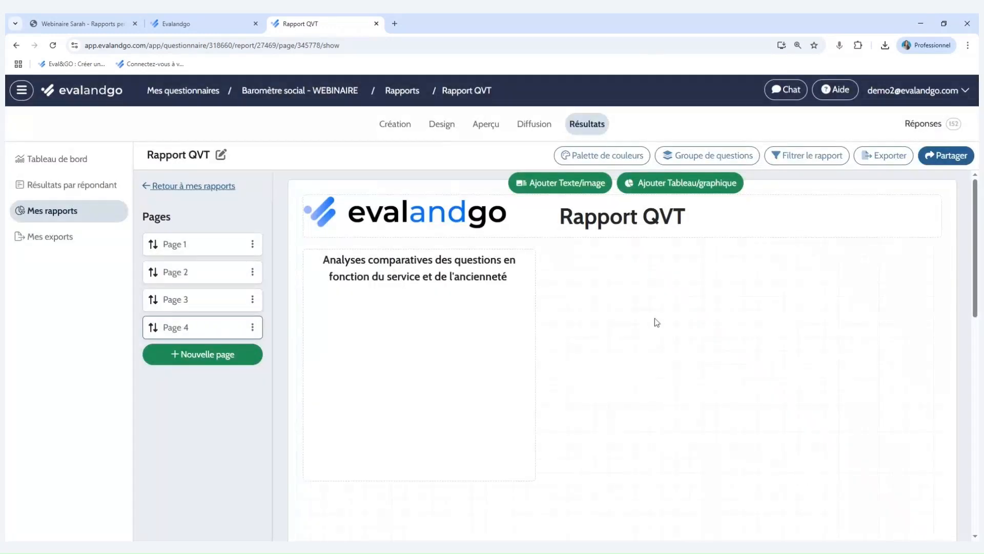
drag(533, 478, 925, 327)
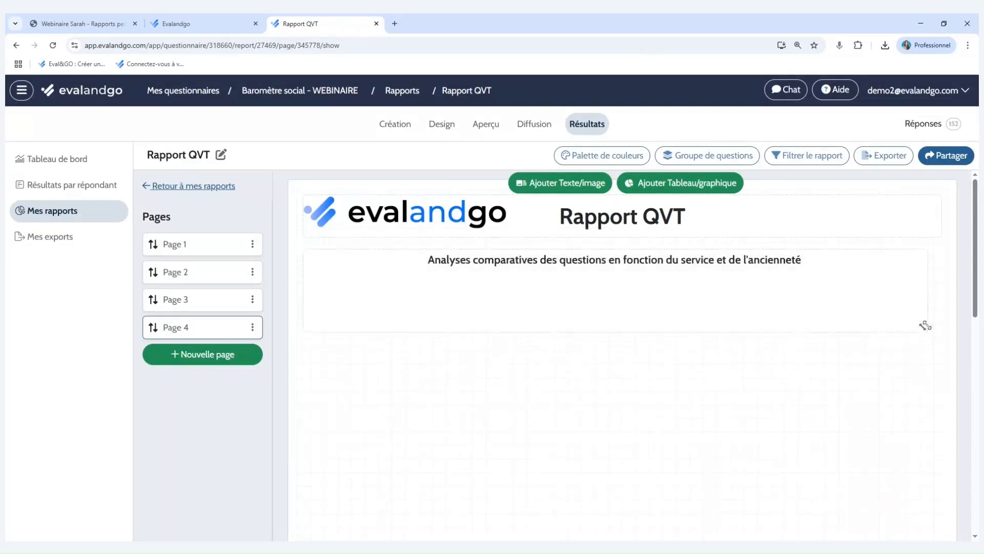
Start a new Question(s) analysis on Page 4 for question 2.2, "Vos missions sont importantes pour la réussite générale de l'entreprise".
click(676, 188)
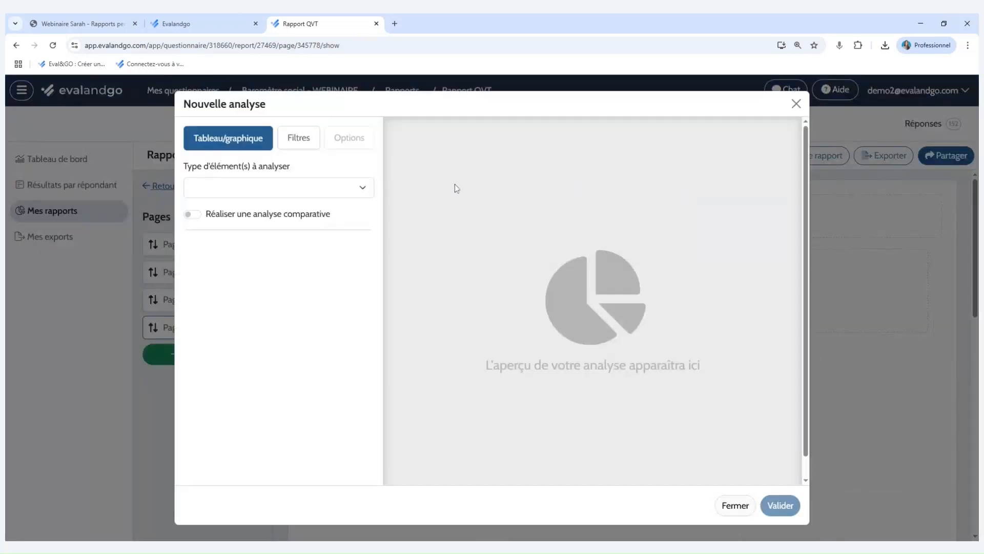
click(323, 216)
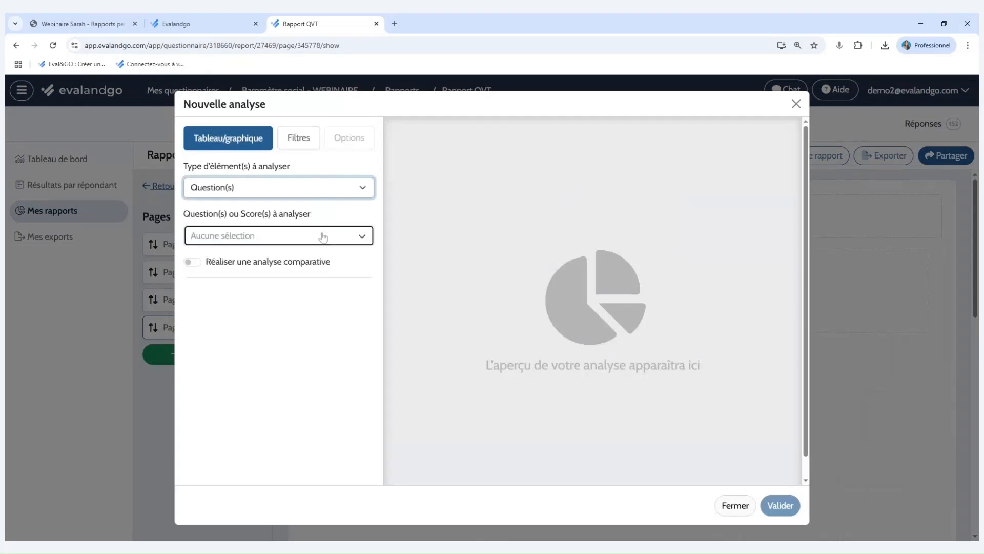
click(323, 235)
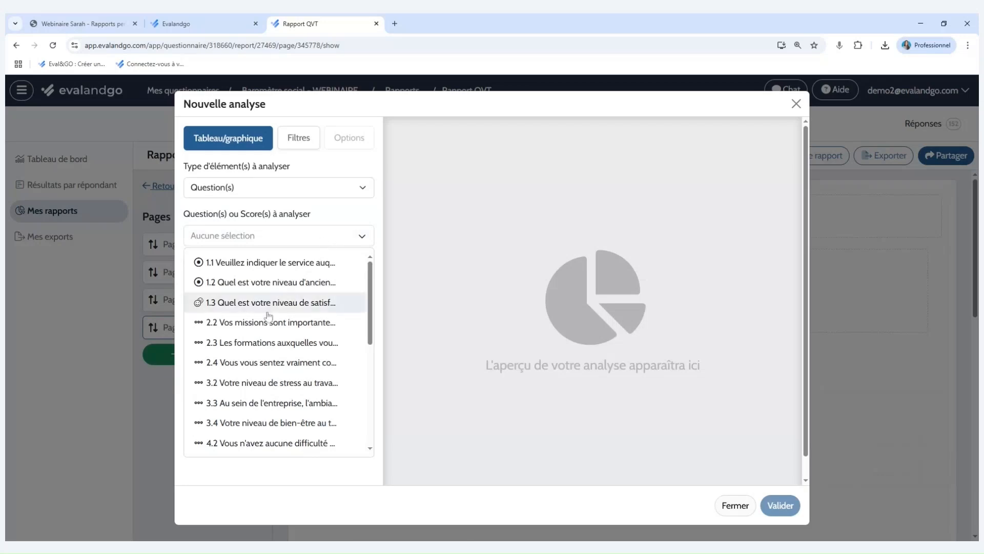
click(260, 327)
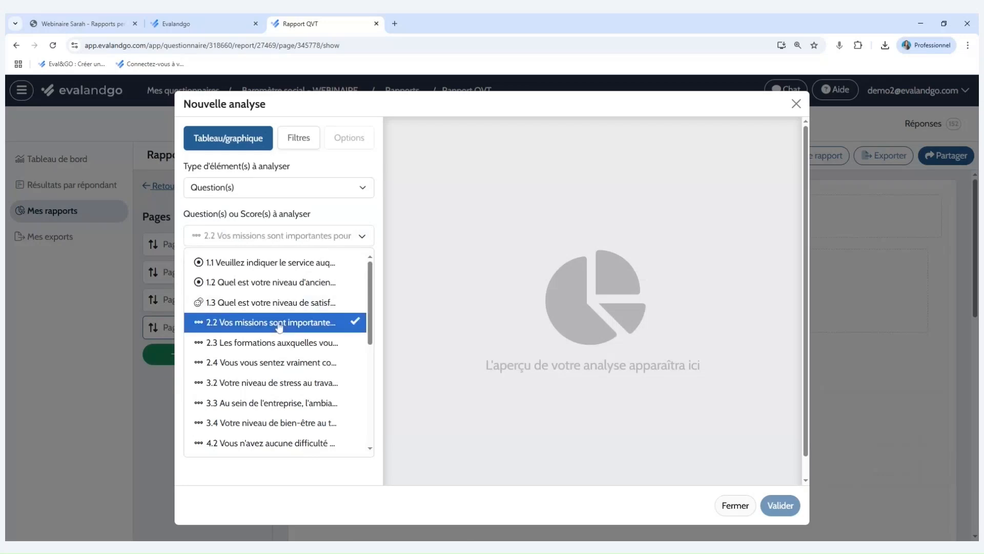
click(348, 203)
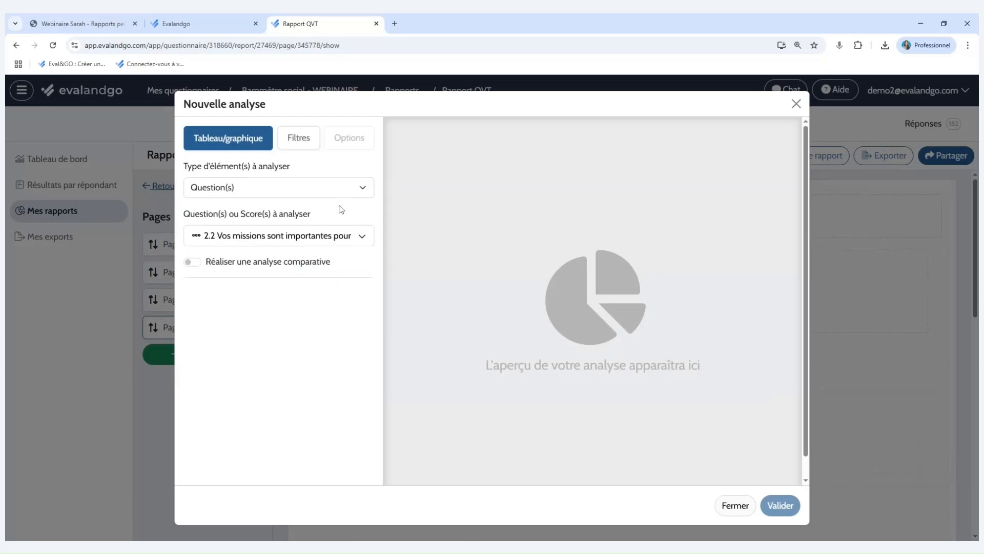
Enable a comparative analysis with question 1.2 on the level of ancienneté and display it as a Moyenne bar chart.
click(193, 262)
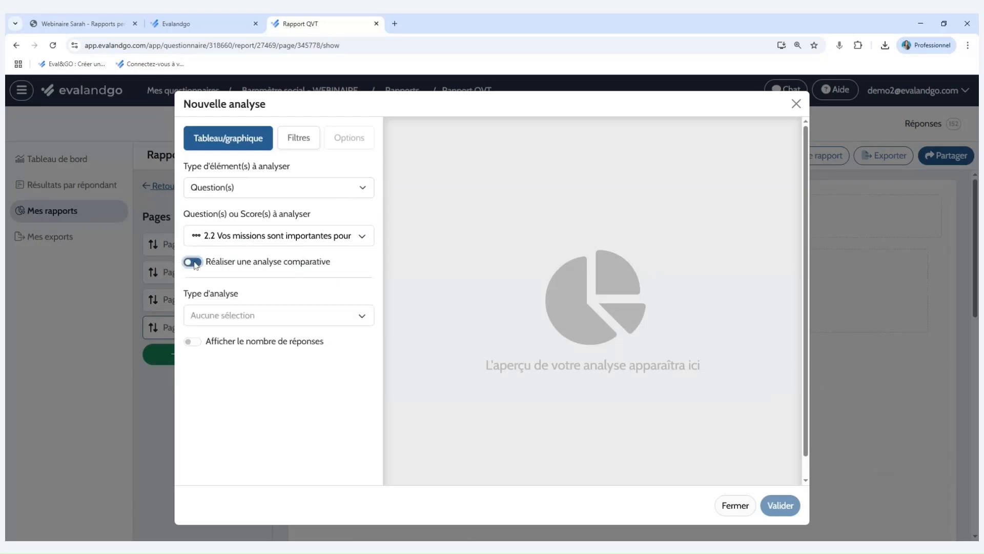
click(347, 288)
click(330, 326)
click(332, 337)
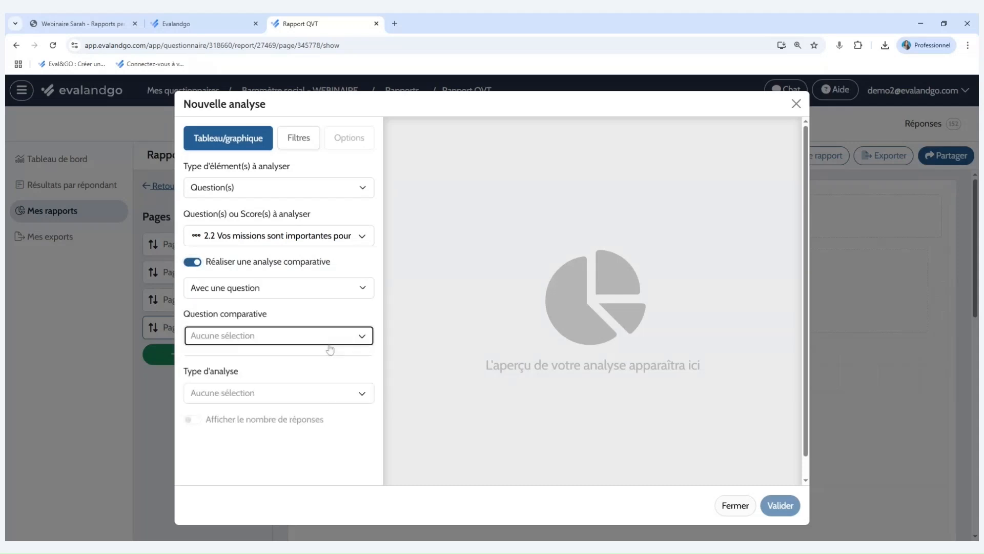
click(327, 392)
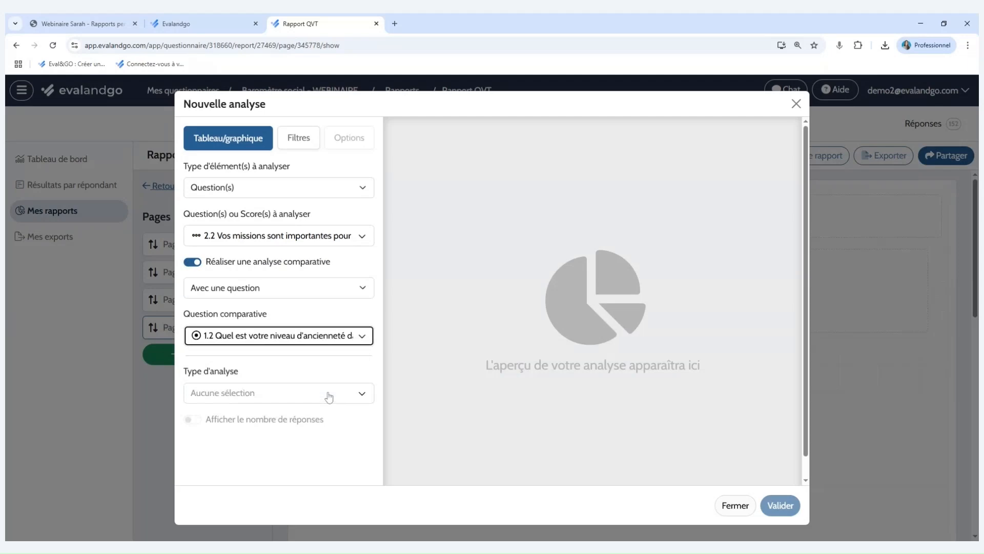
click(329, 392)
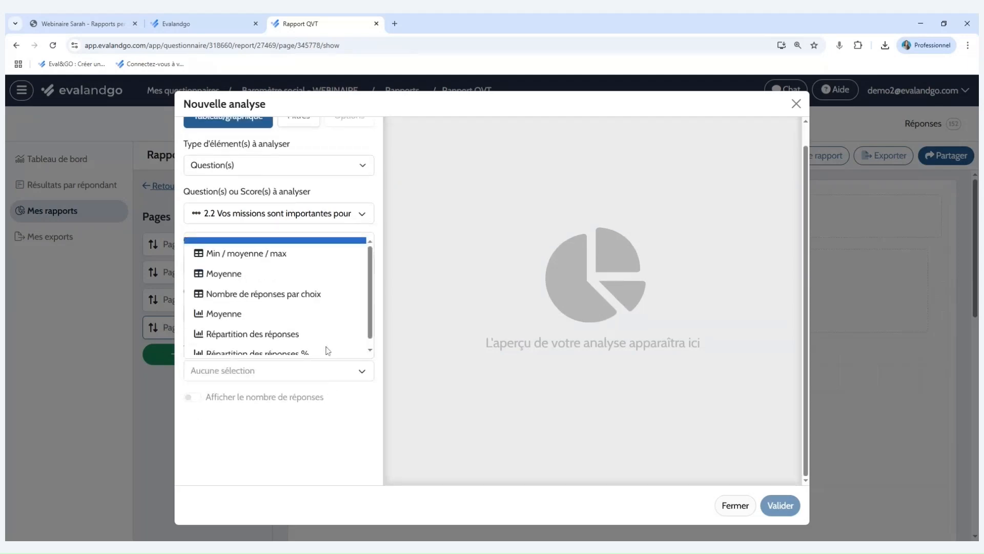
scroll(325, 301, down, 1)
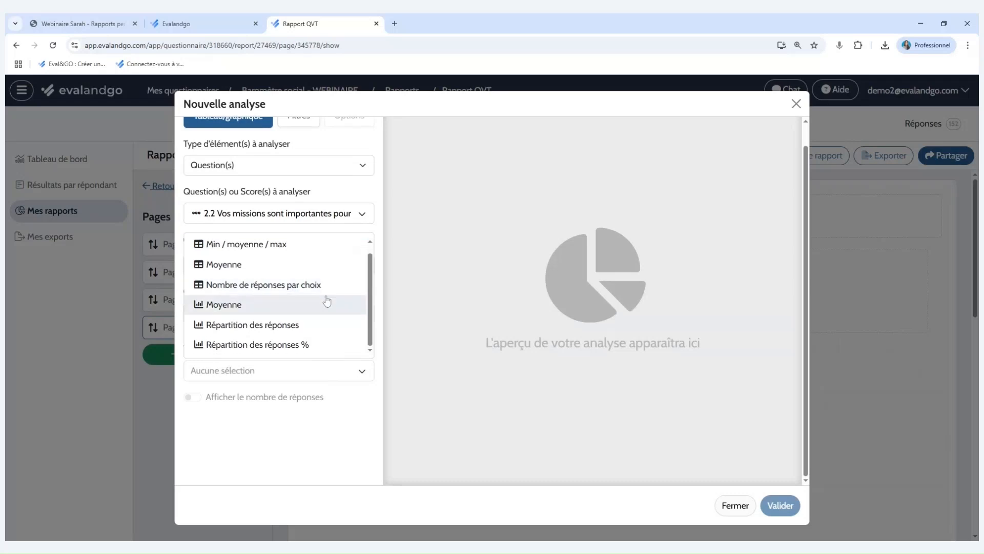
click(327, 304)
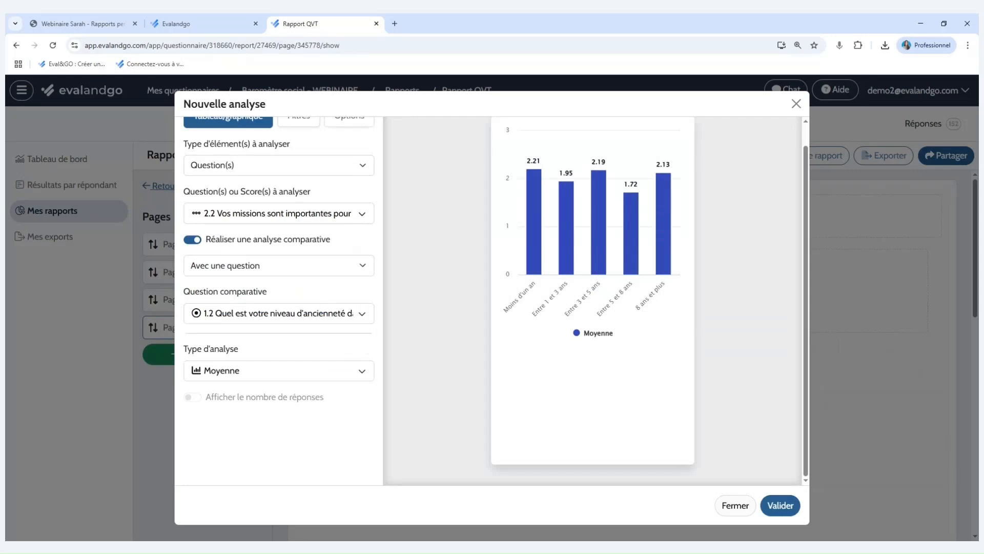
scroll(727, 298, up, 1)
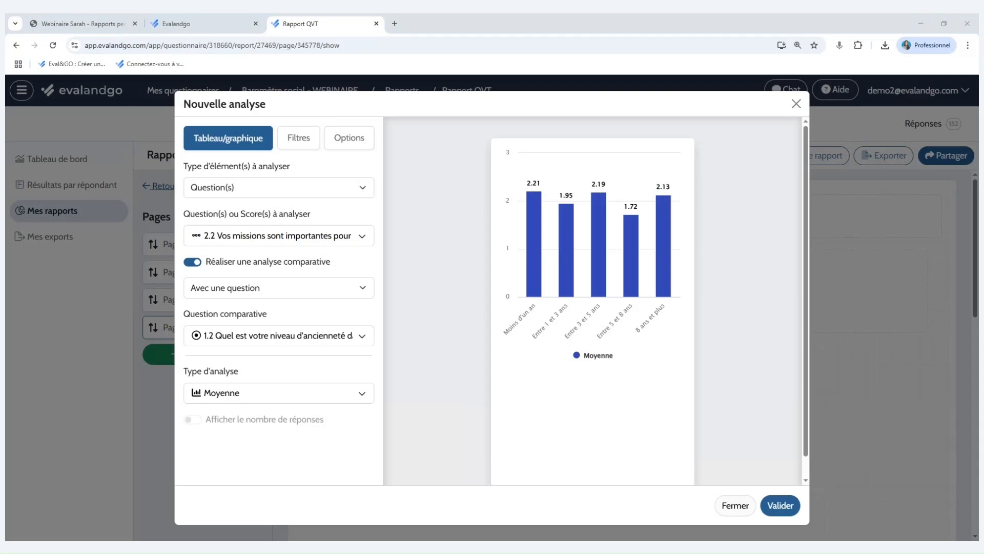
Title the chart "Vos missions sont importantes pour la réussite générale de l'entreprise" with subtitle "en fonction de l'ancienneté dans l'entreprise", validate it, and stretch it full-width.
click(354, 150)
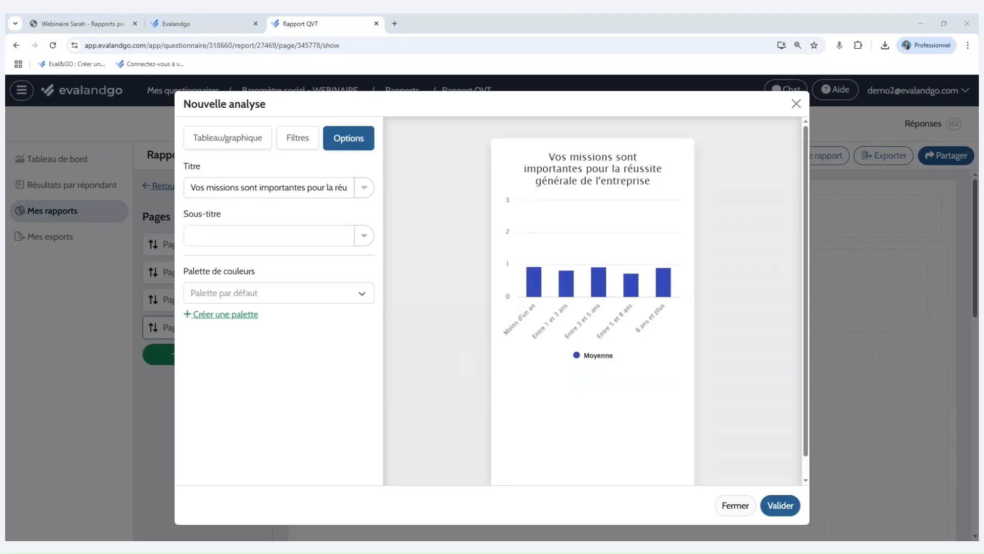
click(269, 236)
text(En fonction de l'ancienneté dans l'entreprise)
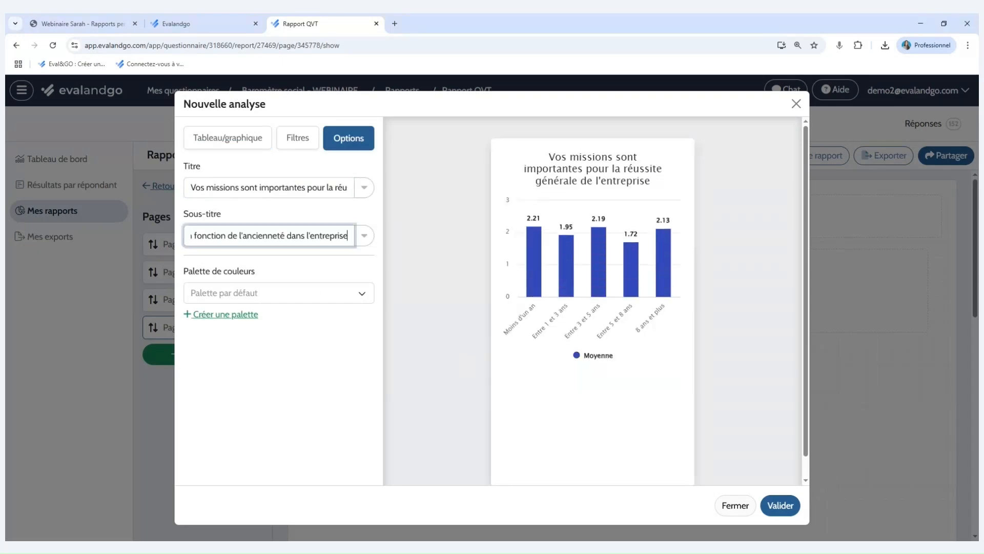
click(290, 217)
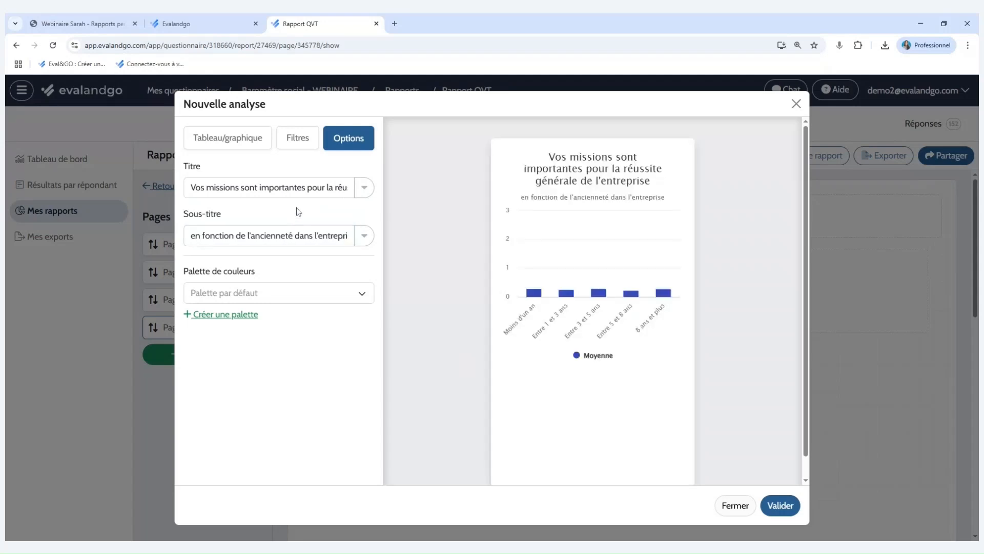
click(780, 504)
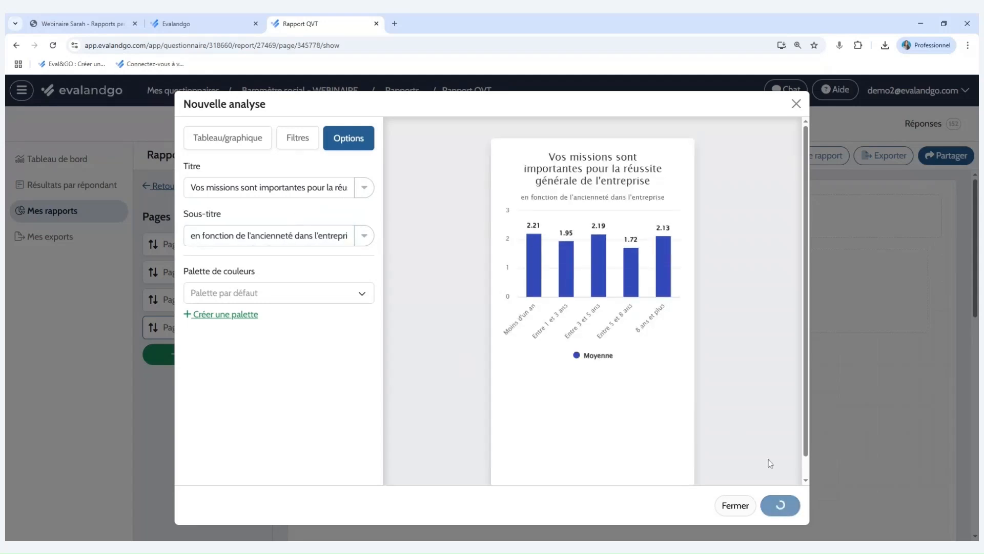
scroll(650, 356, down, 4)
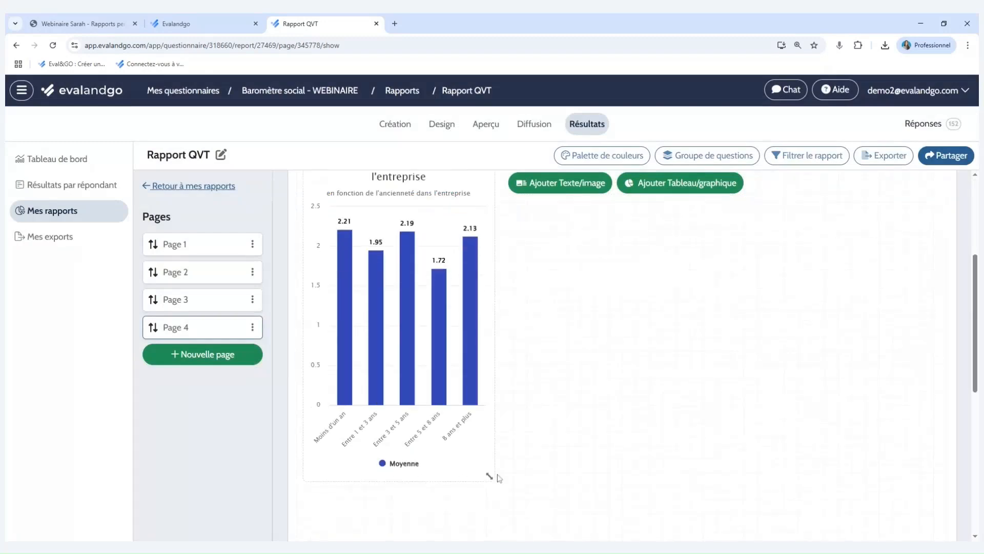
drag(490, 476, 930, 410)
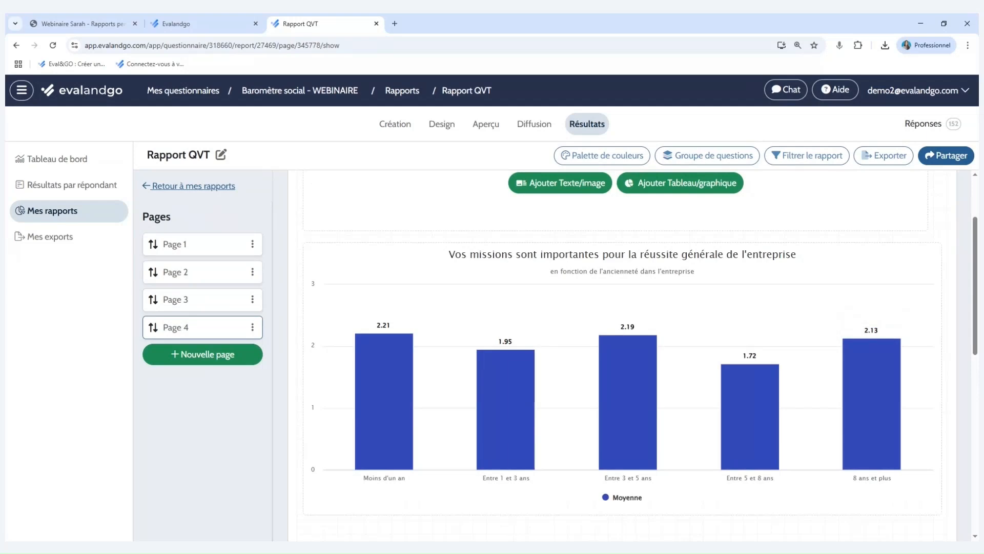
Duplicate the Page 4 ancienneté chart and set the copy's analysis type to the Moyenne table.
mouse_move(841, 327)
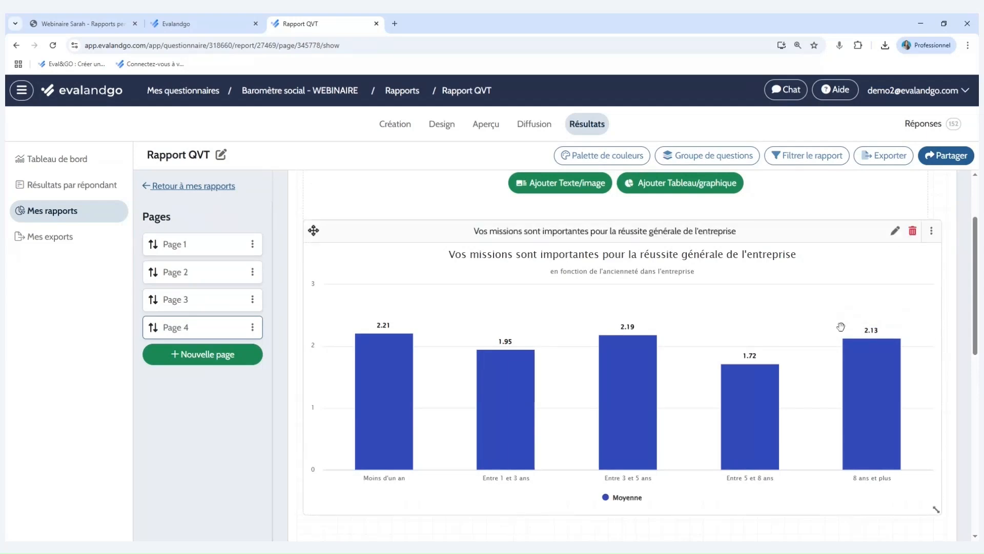
click(932, 233)
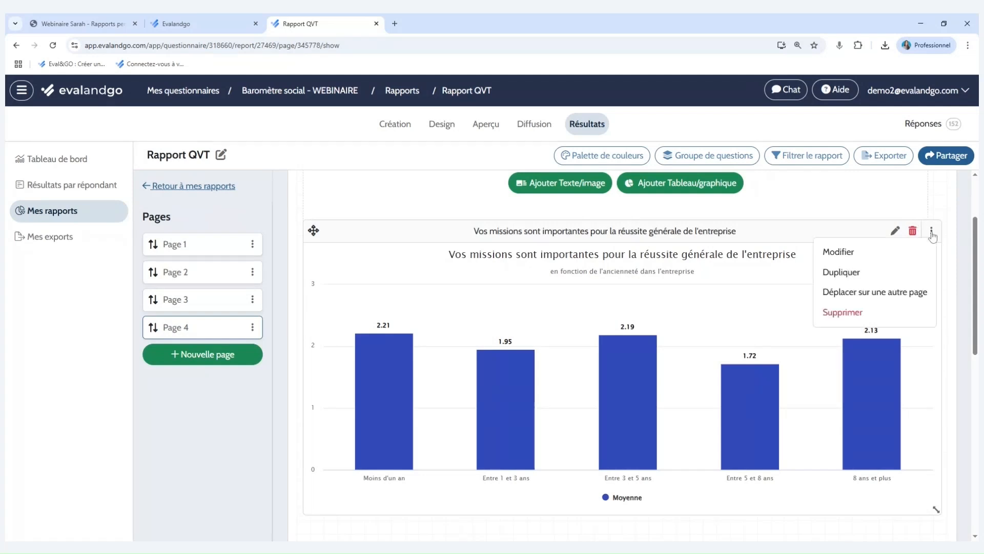
click(887, 279)
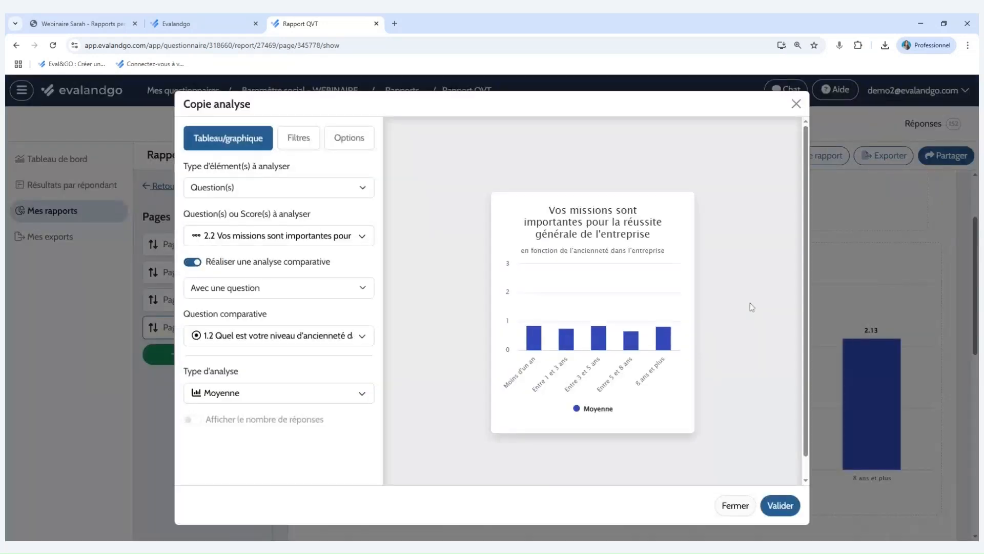
click(343, 392)
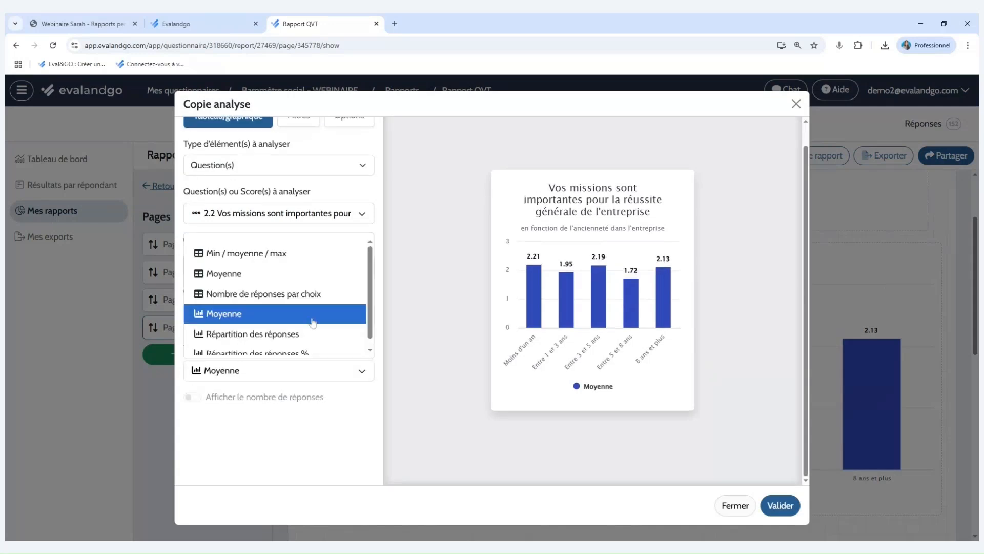
click(300, 280)
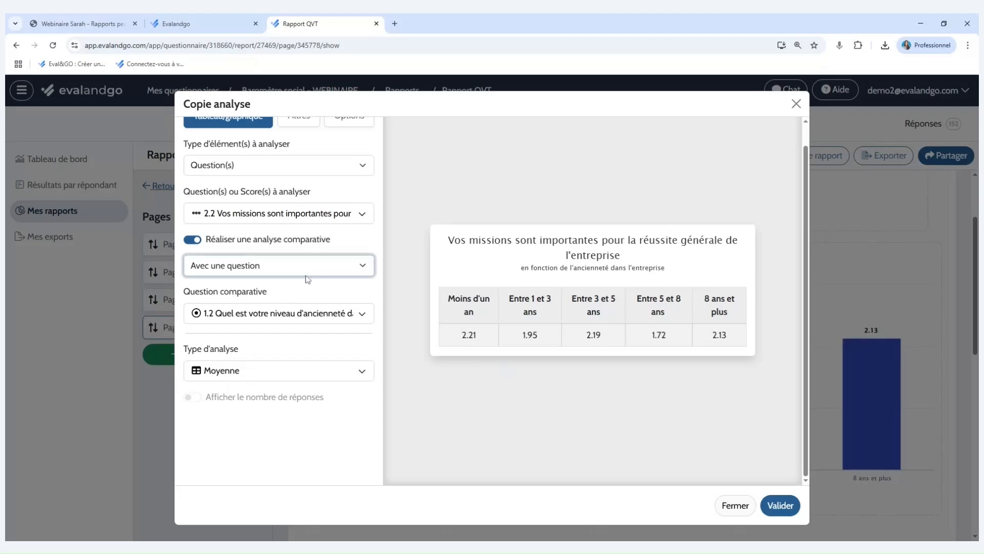
Compare the copied analysis with question 1.1 on the service, validate it, and stretch the table block to full width.
click(336, 313)
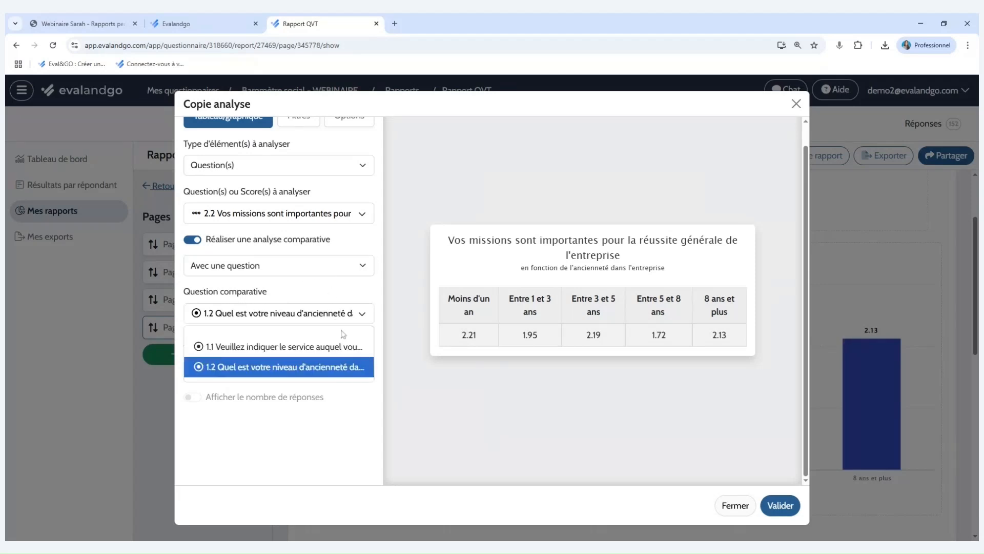
click(345, 353)
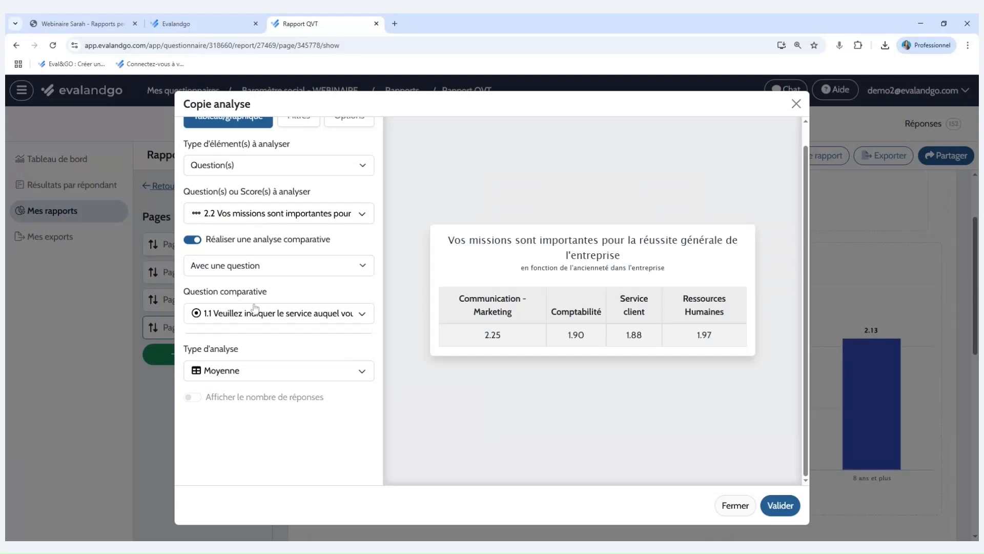
click(323, 370)
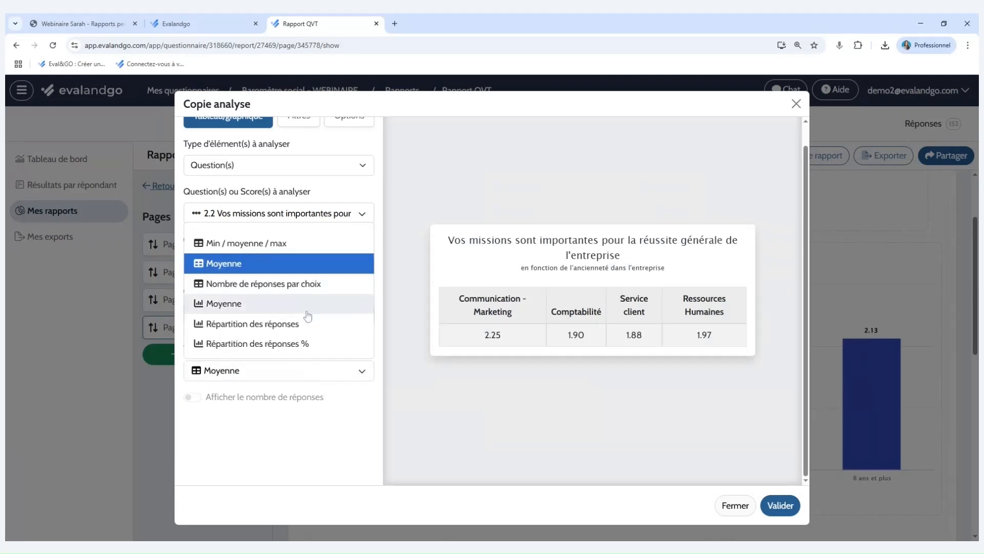
click(393, 465)
click(780, 505)
scroll(729, 428, down, 6)
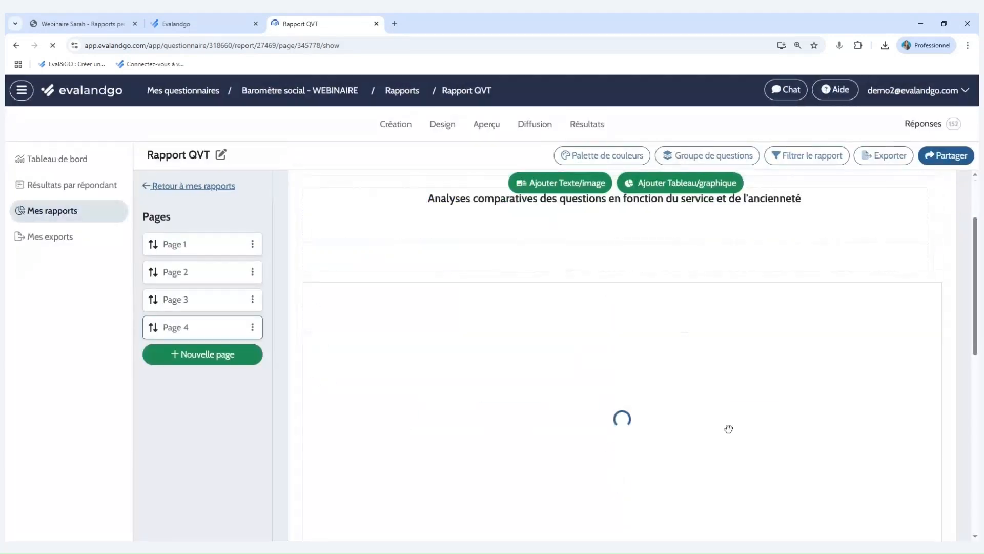
drag(611, 391, 935, 395)
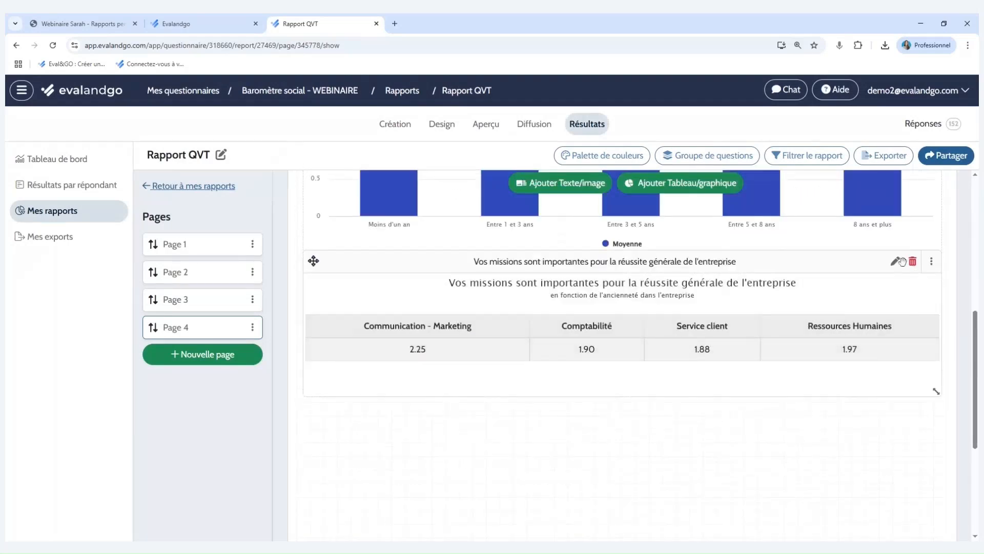
Change the Moyenne table's subtitle to "en fonction du service" and validate the edit.
click(901, 261)
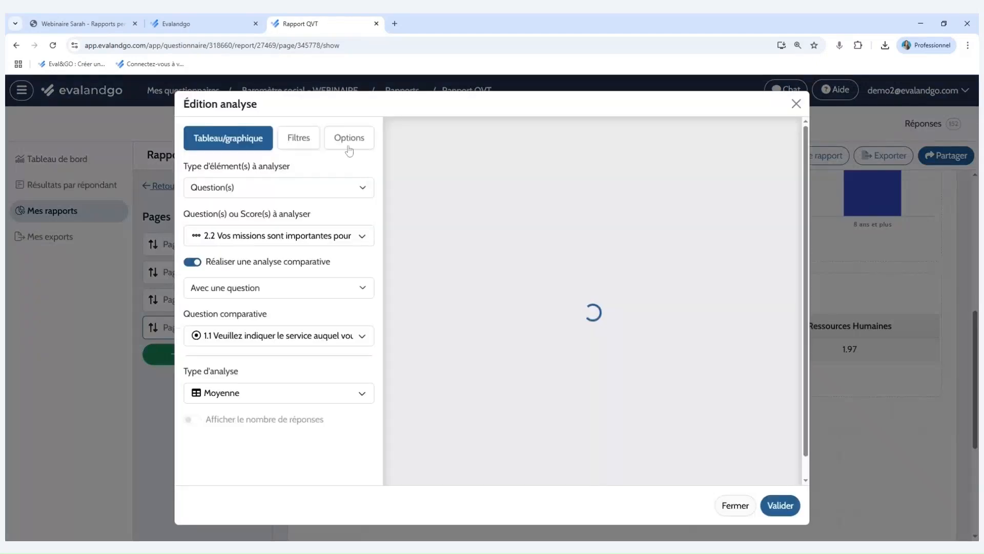
click(349, 138)
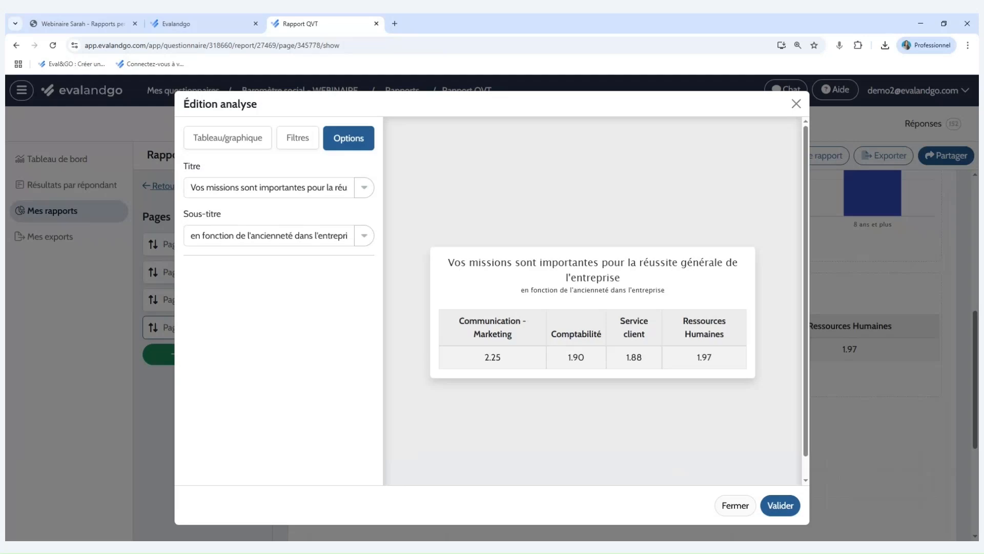
click(270, 235)
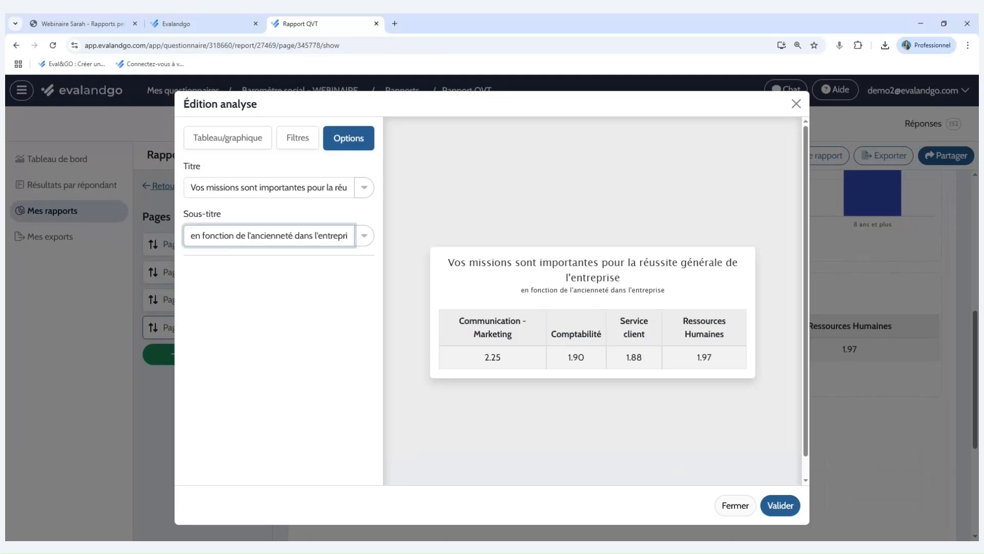
drag(240, 235, 402, 254)
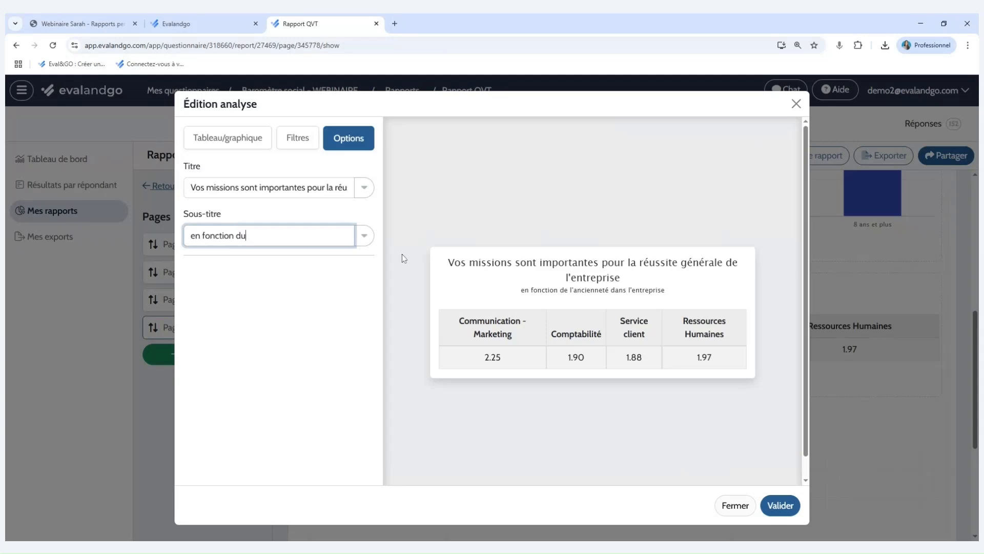
text(u service)
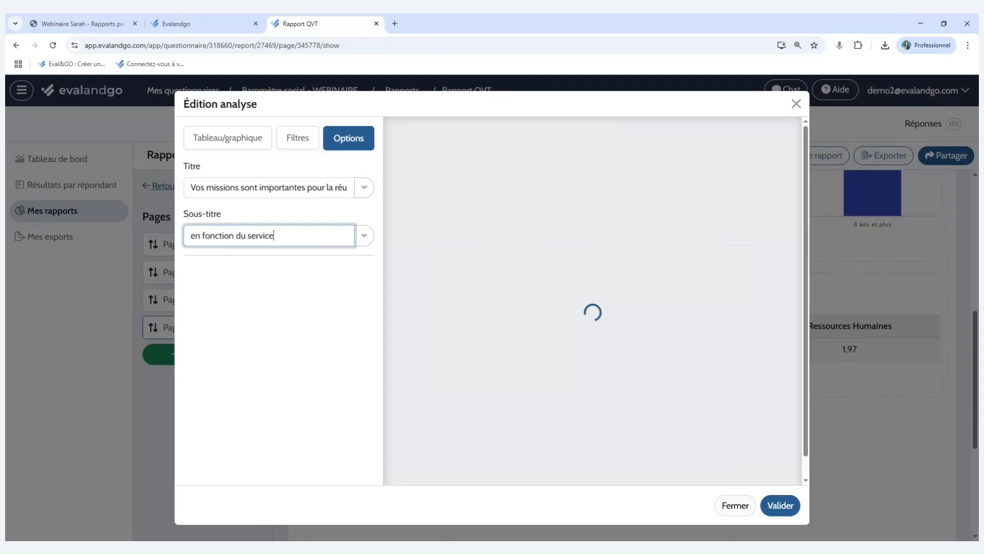
click(783, 505)
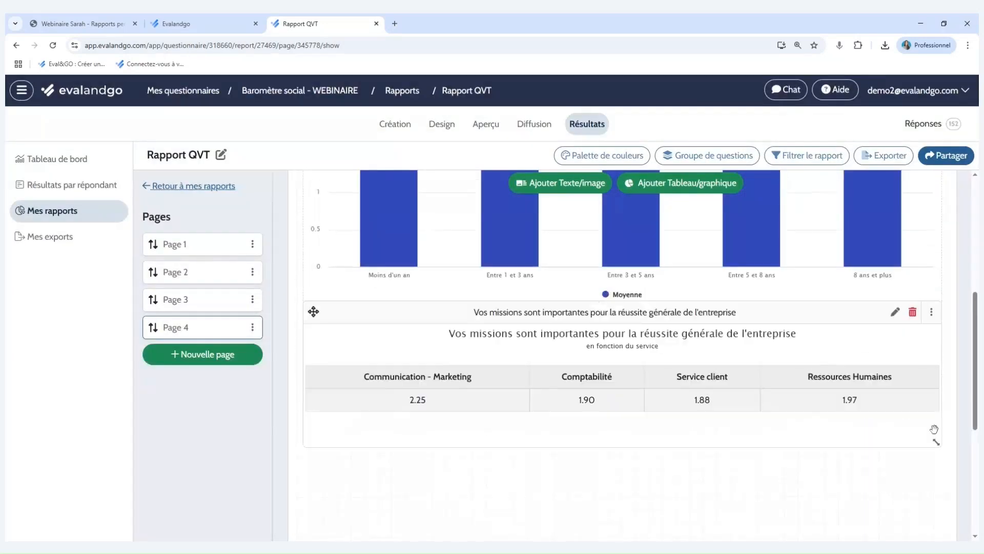
scroll(923, 369, up, 2)
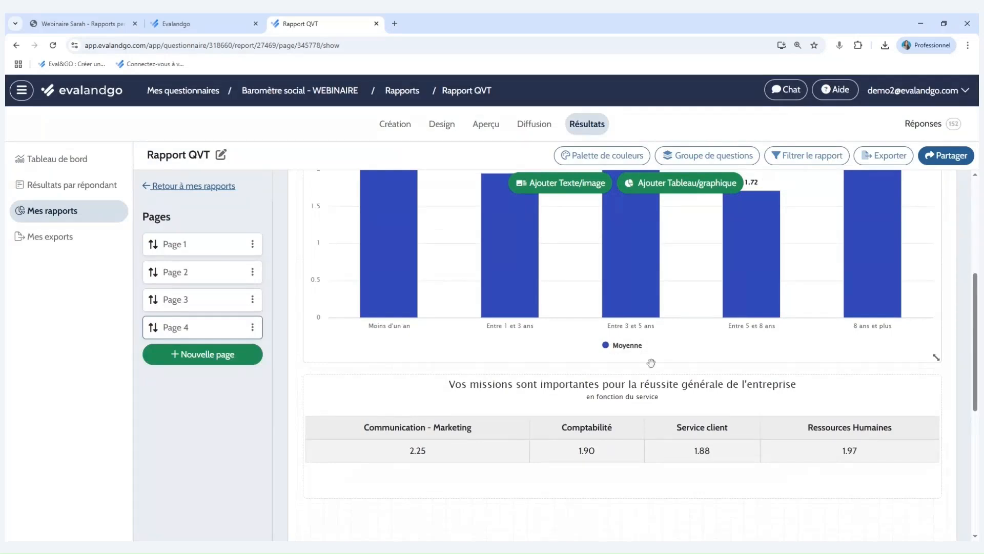
Add Page 5 and start a new Question(s) analysis on it for question 1.1 on the service.
click(218, 361)
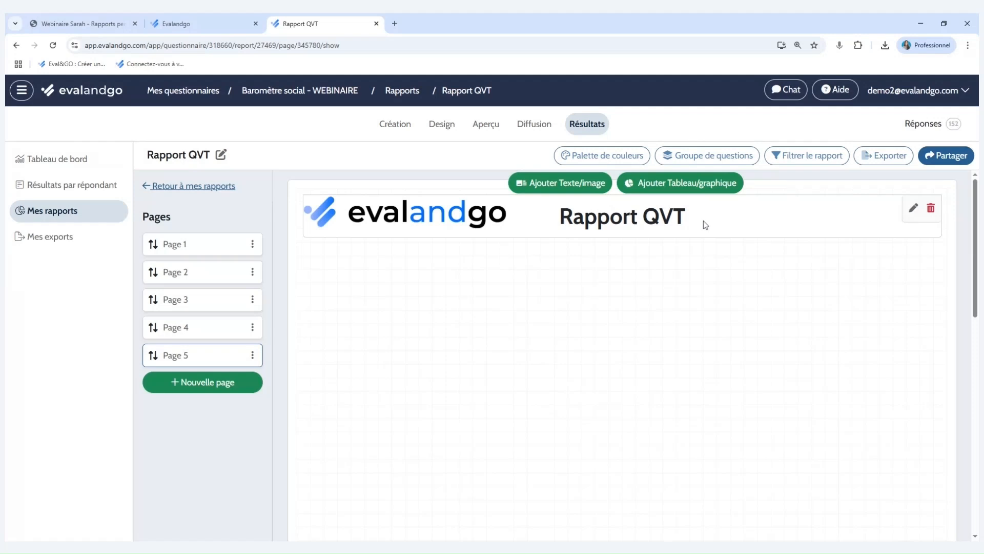
click(653, 185)
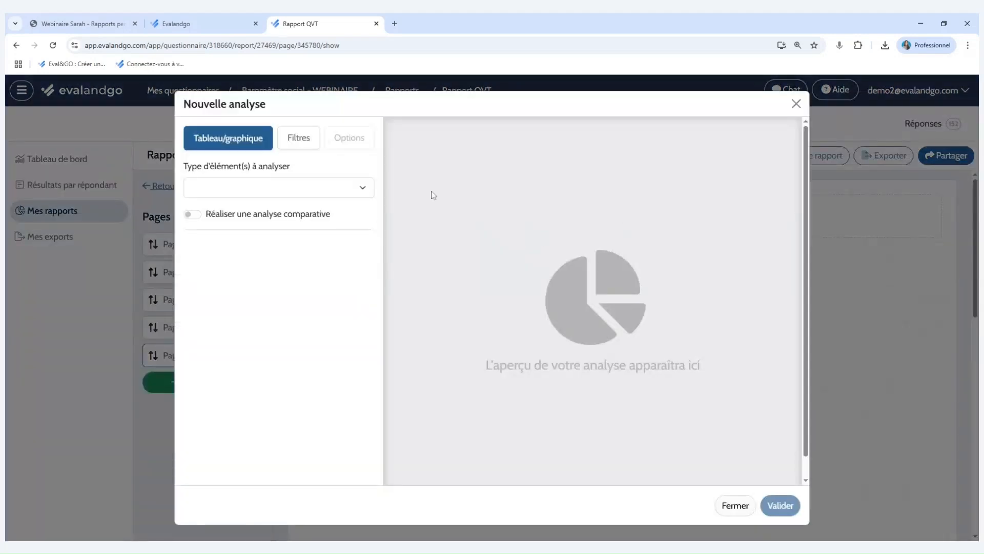
click(359, 186)
click(342, 202)
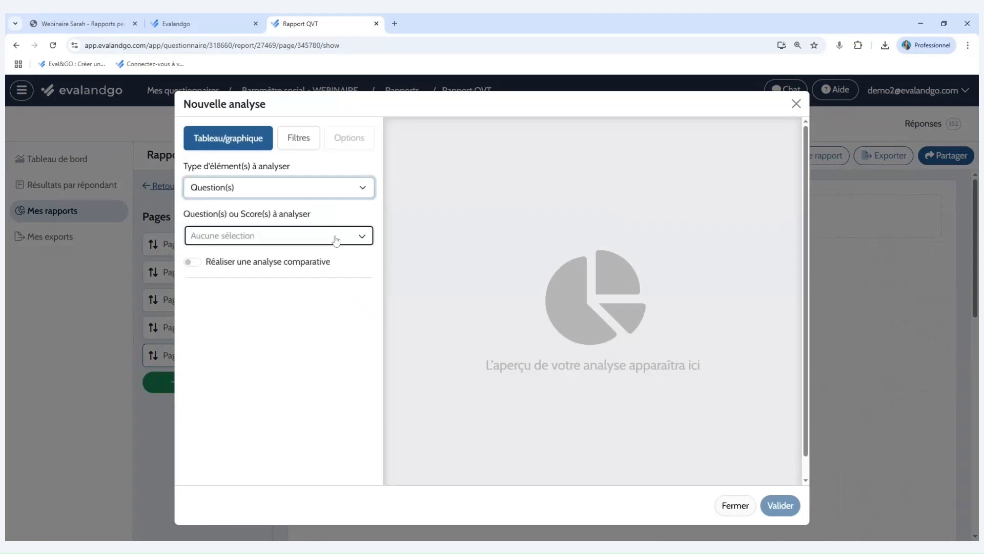
click(325, 236)
click(328, 262)
click(345, 220)
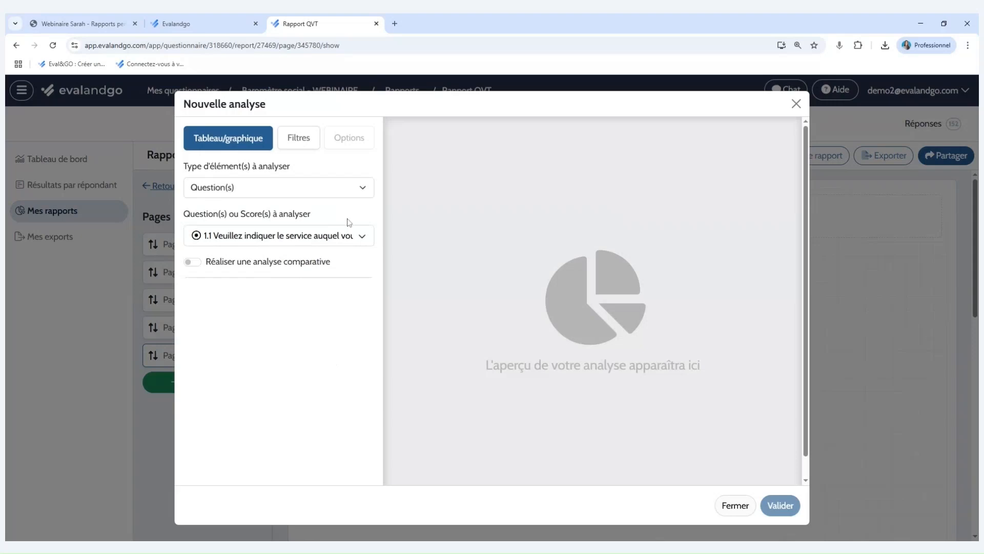
Display the service analysis as a Répartition des réponses pie chart and validate it.
click(309, 318)
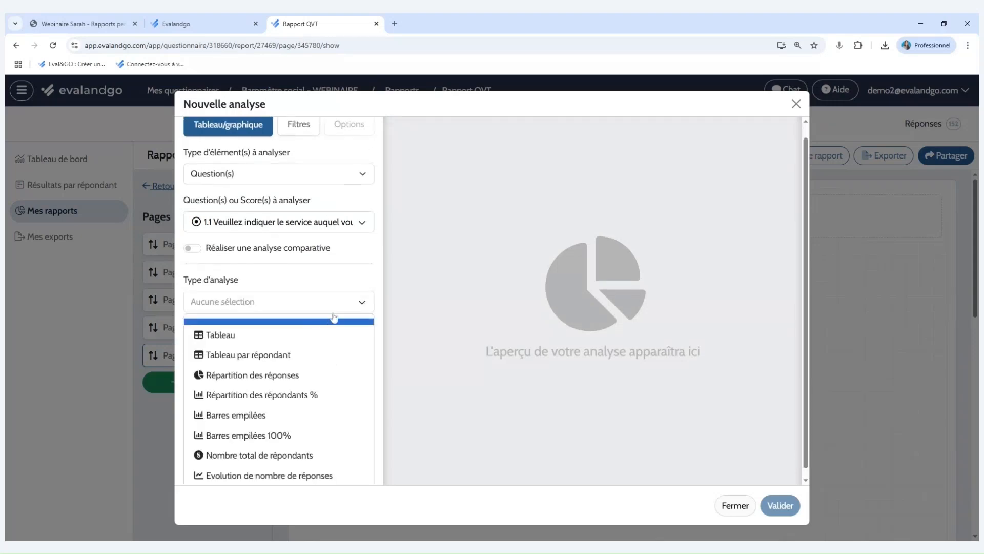
click(308, 376)
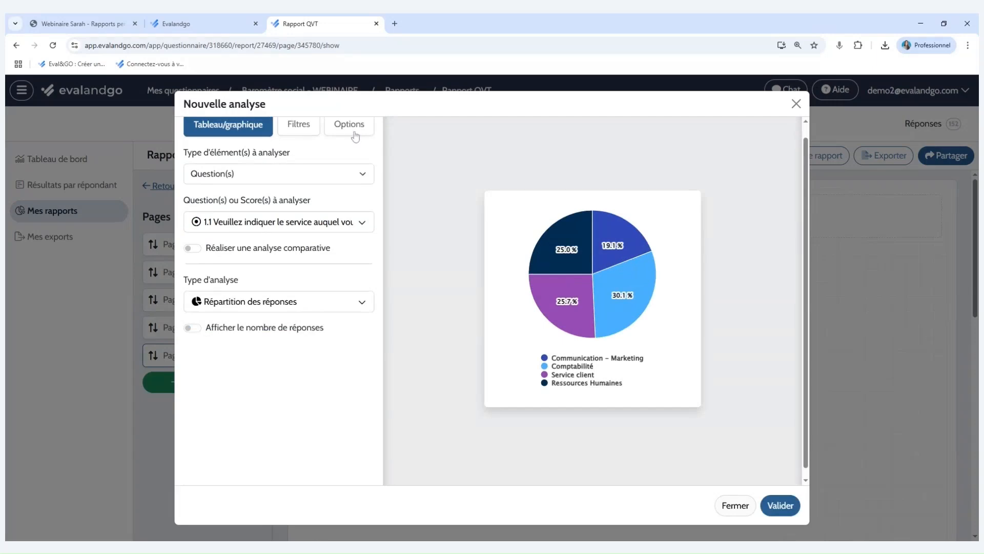
click(779, 507)
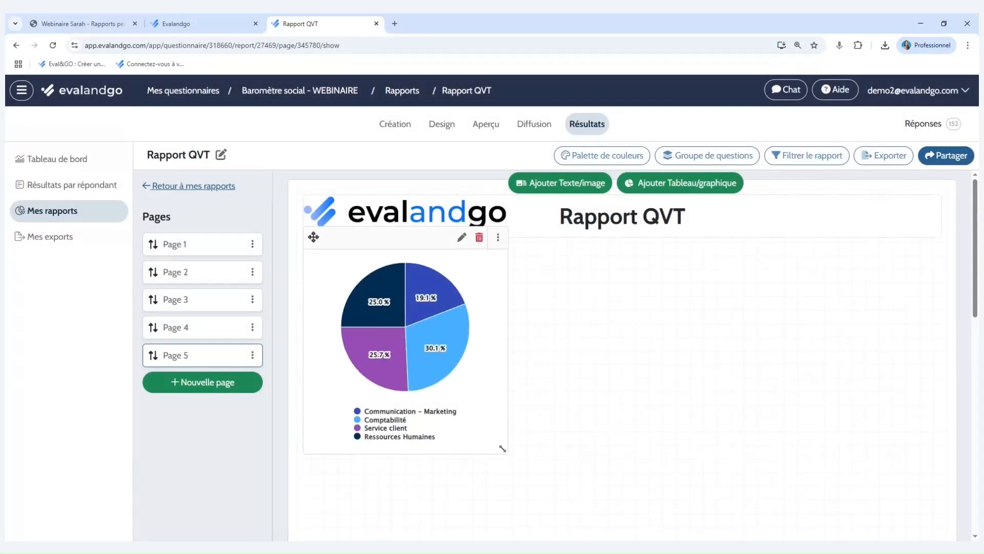
Compare the analysis types offered for questions 1.1 and 2.2 in the pie chart's editor, and close it without validating.
click(461, 238)
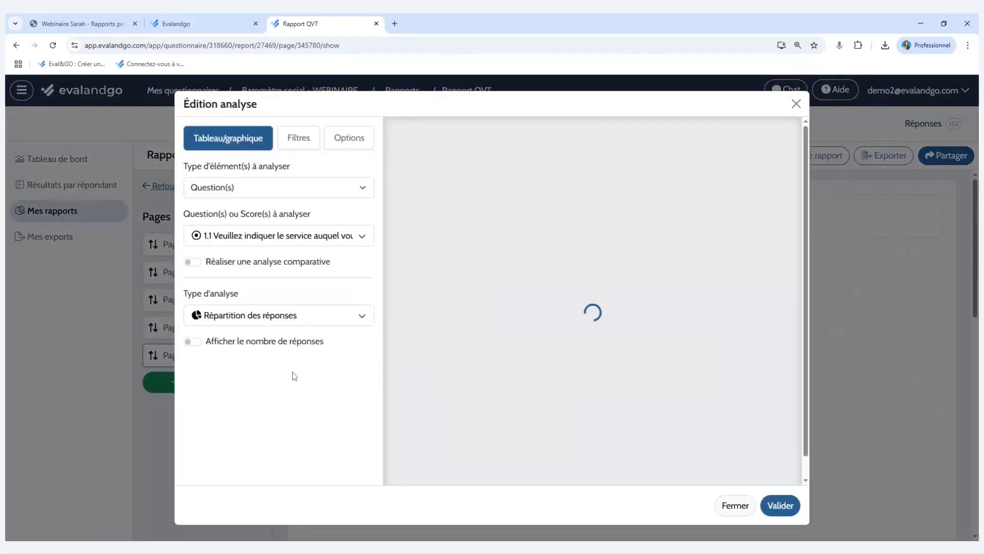
click(312, 321)
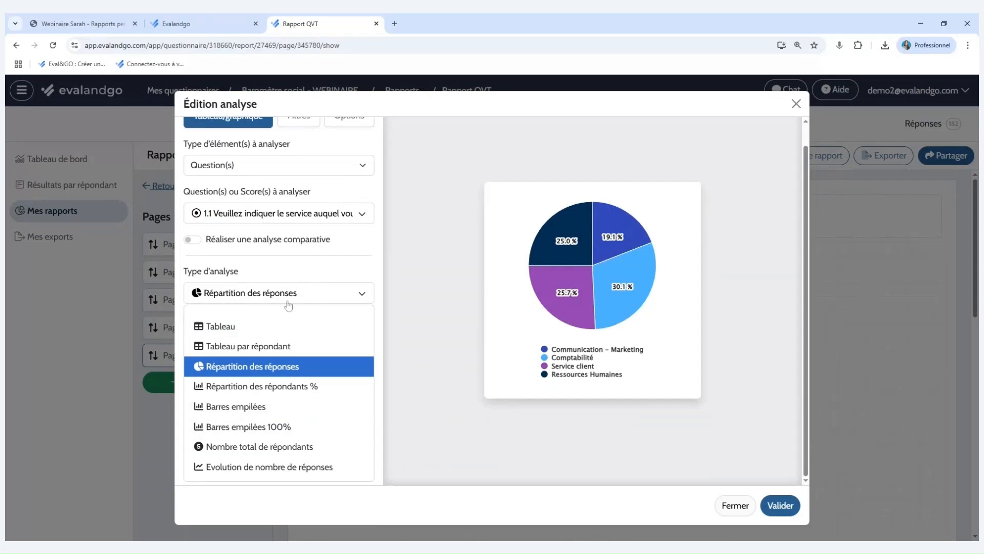
click(352, 217)
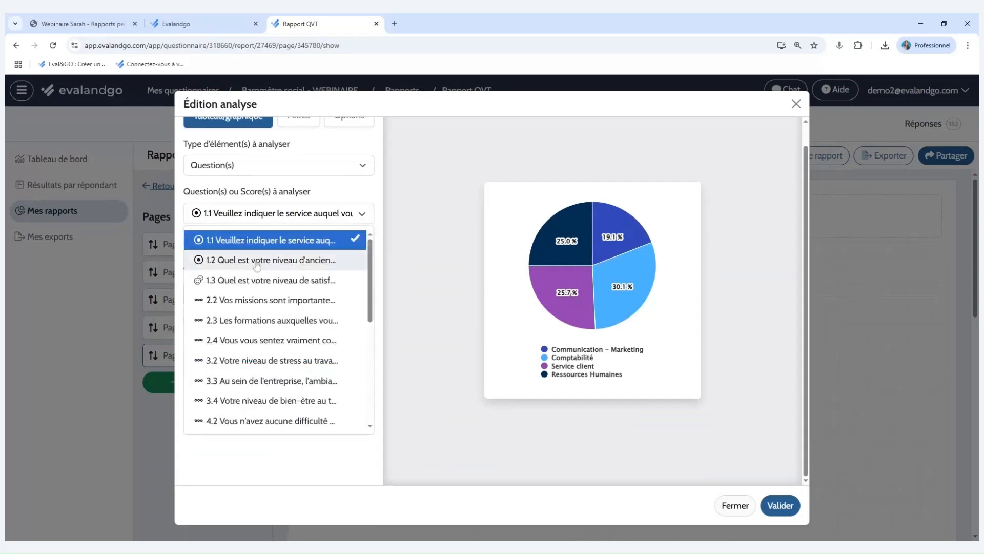
click(241, 300)
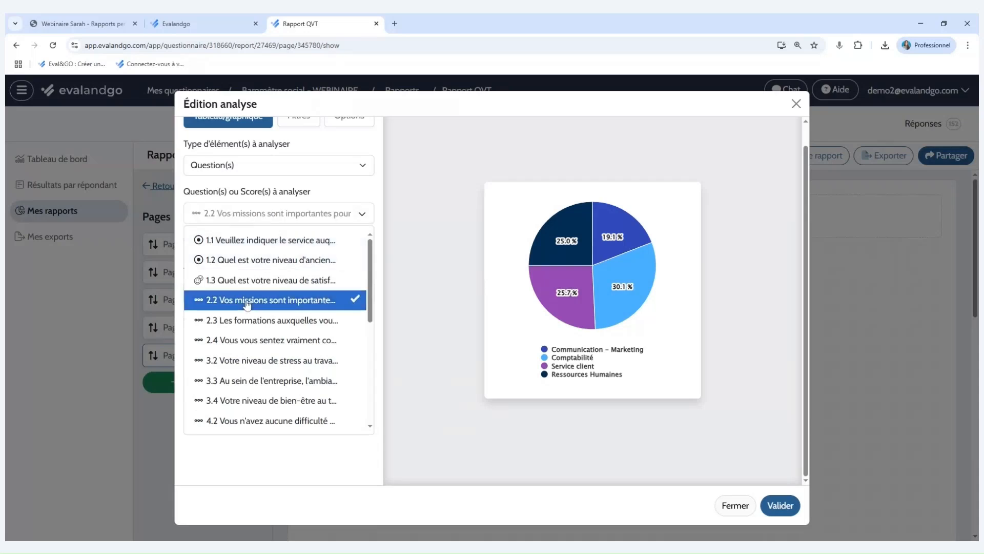
click(338, 295)
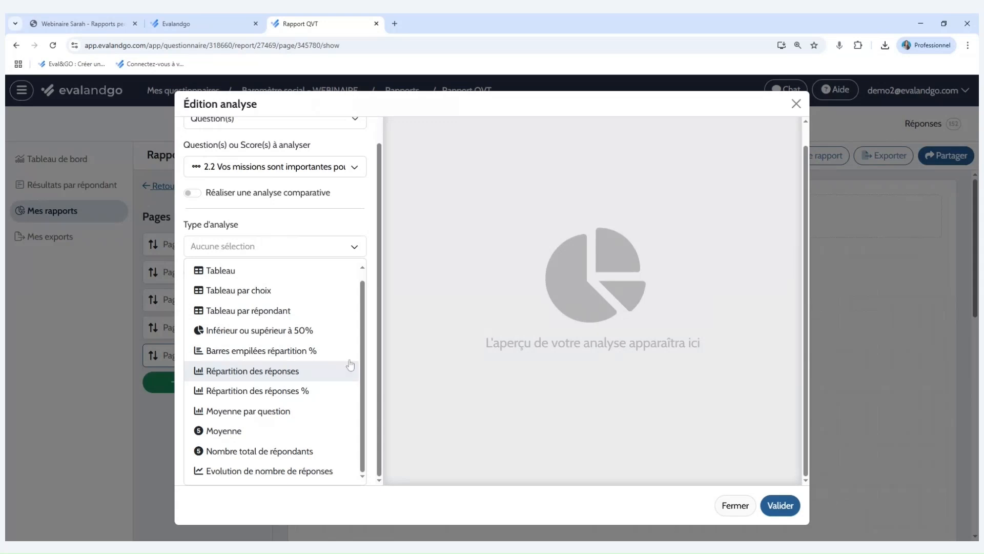
click(796, 103)
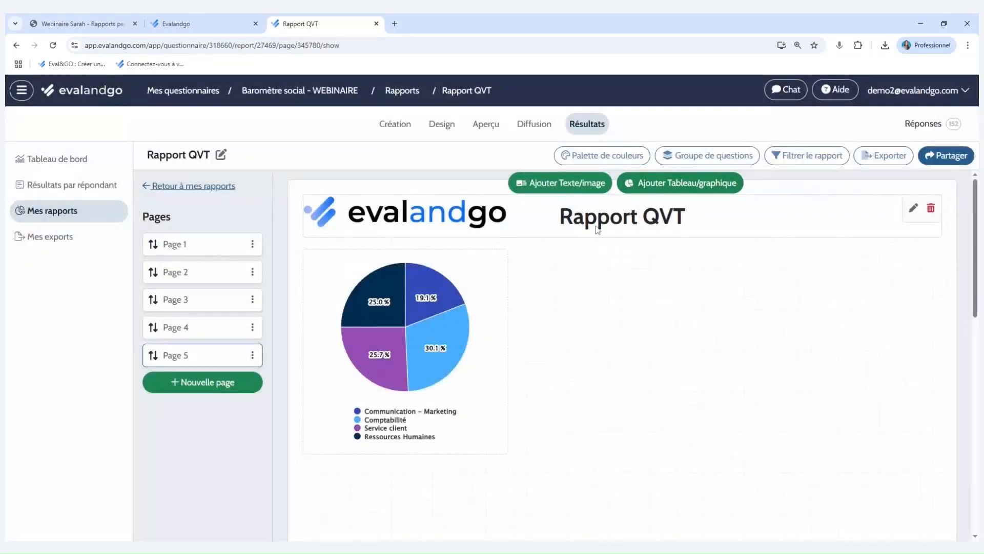
Add a text block reading "On constate que...." to Page 5 and validate it.
click(589, 184)
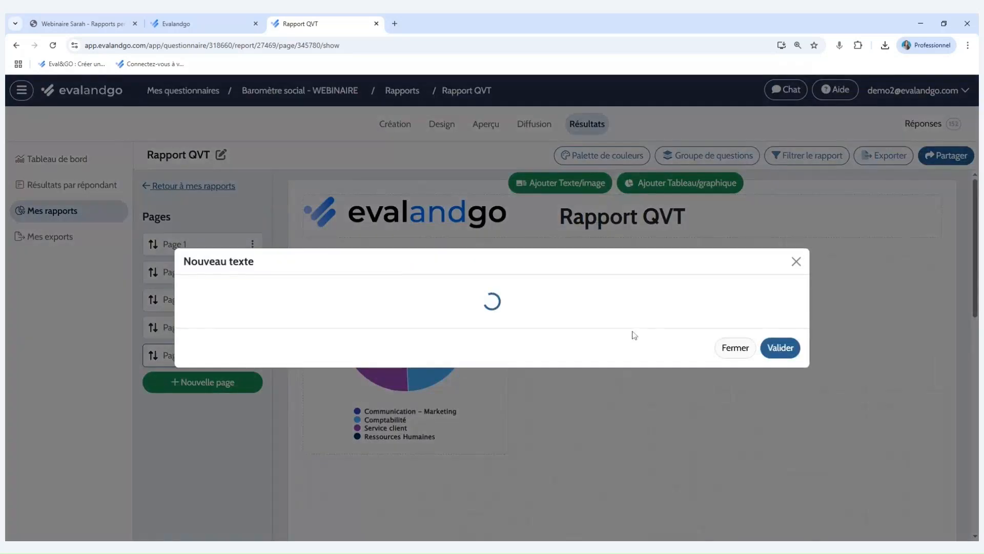
text(On c)
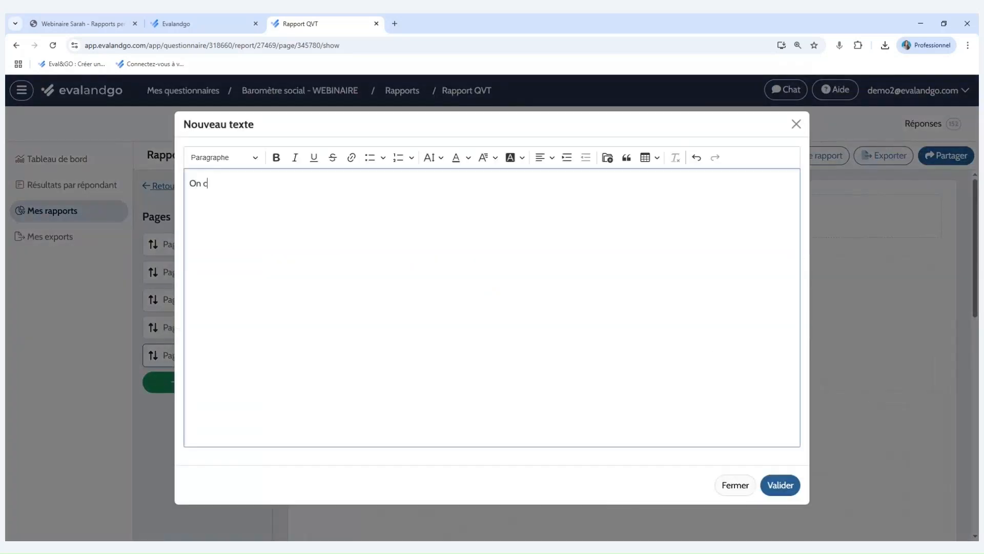
text(onstate que....)
click(791, 492)
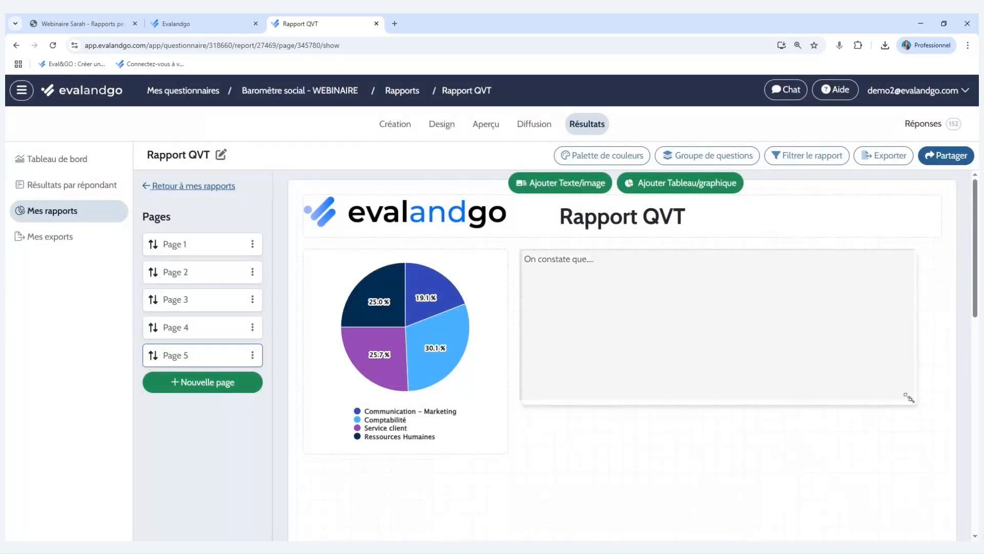
Widen the "On constate que...." text block and place it directly below the pie chart.
drag(767, 334, 499, 334)
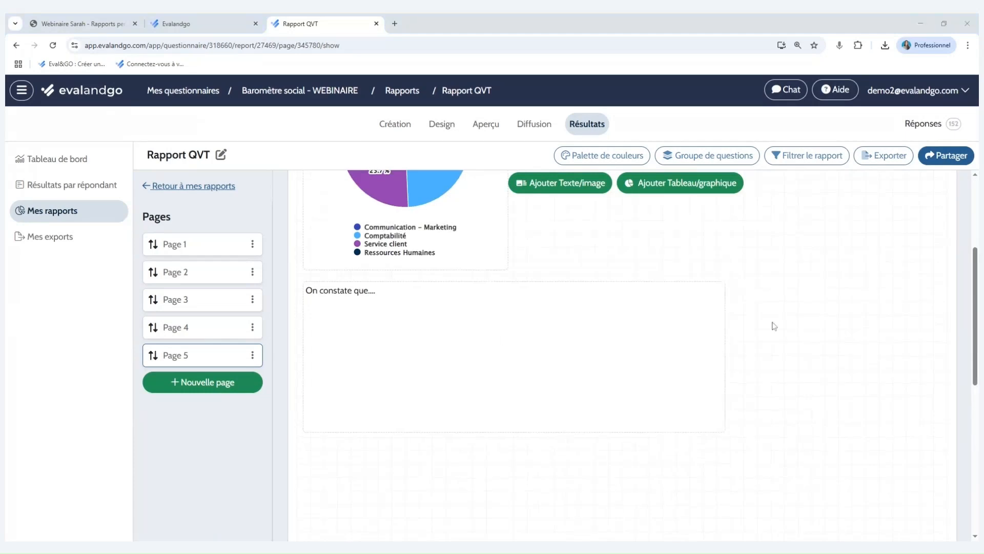
scroll(774, 325, up, 3)
scroll(774, 325, up, 1)
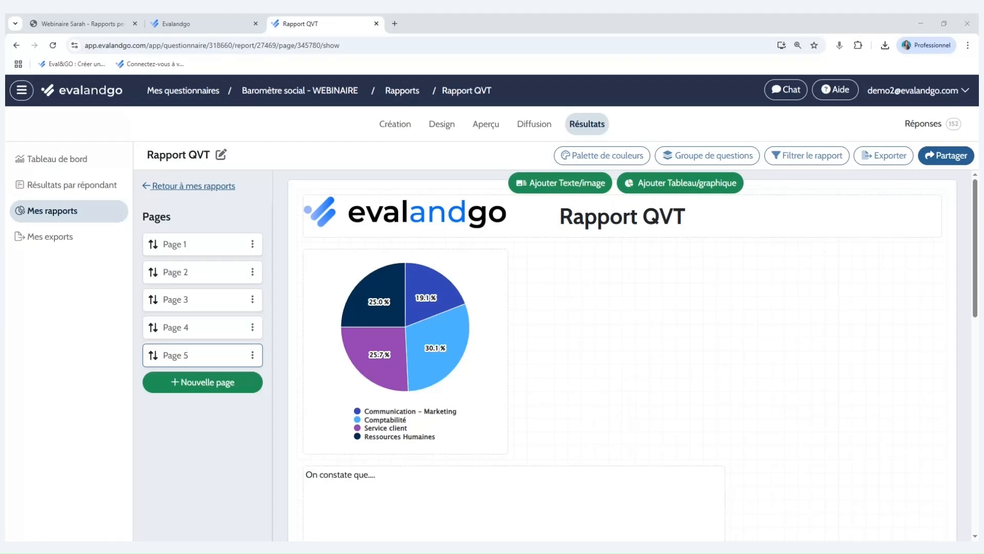
Widen the service pie chart on Page 5 to the full page width.
drag(505, 450, 938, 446)
scroll(849, 429, down, 3)
scroll(849, 428, up, 2)
scroll(848, 429, up, 1)
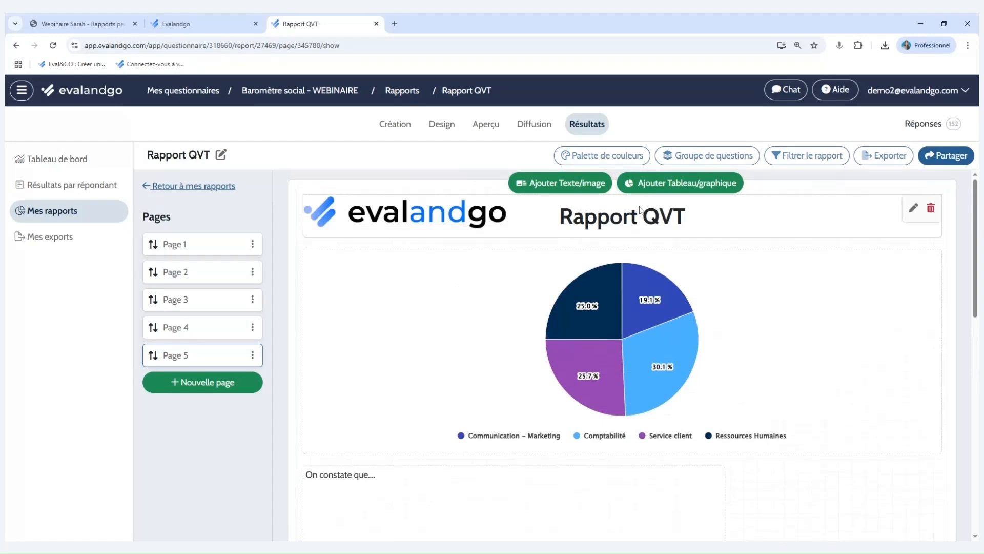
Start a new colour palette for the report and name it "Evalandgo".
click(618, 160)
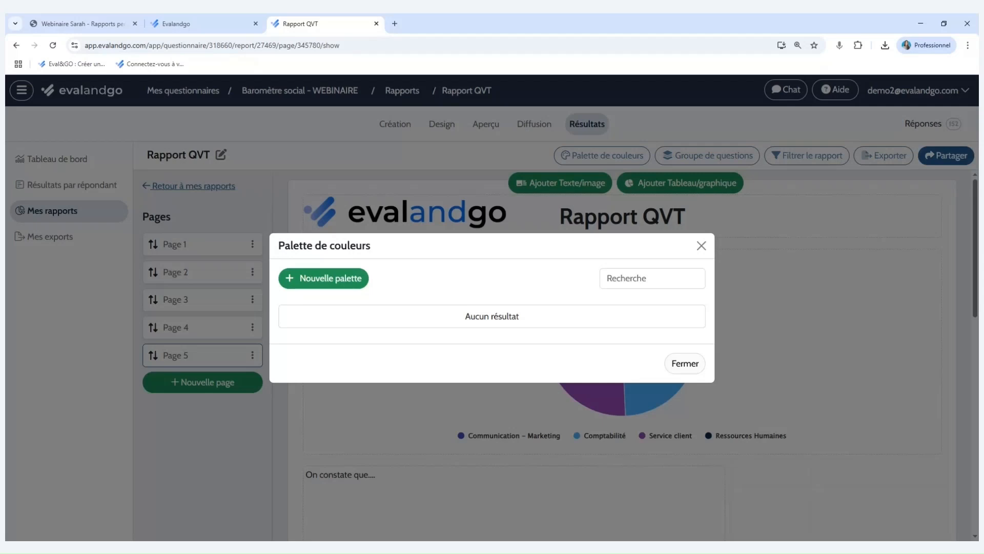
click(357, 285)
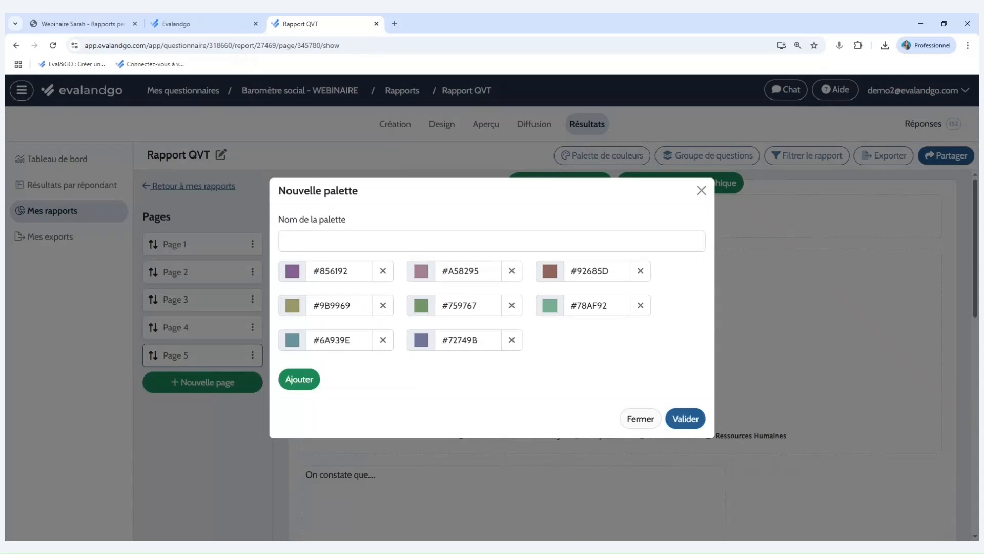
click(287, 241)
text(Evalandgo)
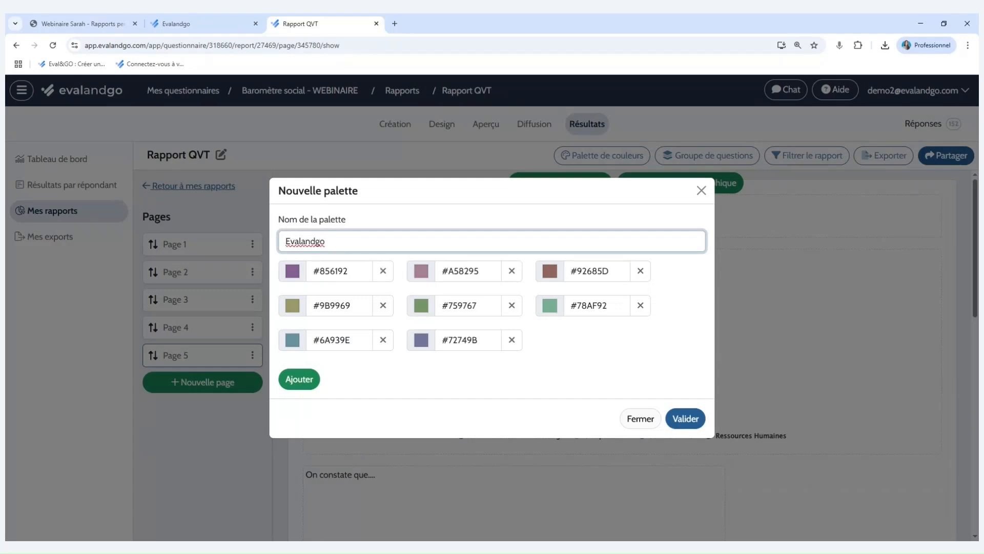
Set the palette's first three colours to #006eff, #1cc199 and #ff7e68.
key(alt+Tab)
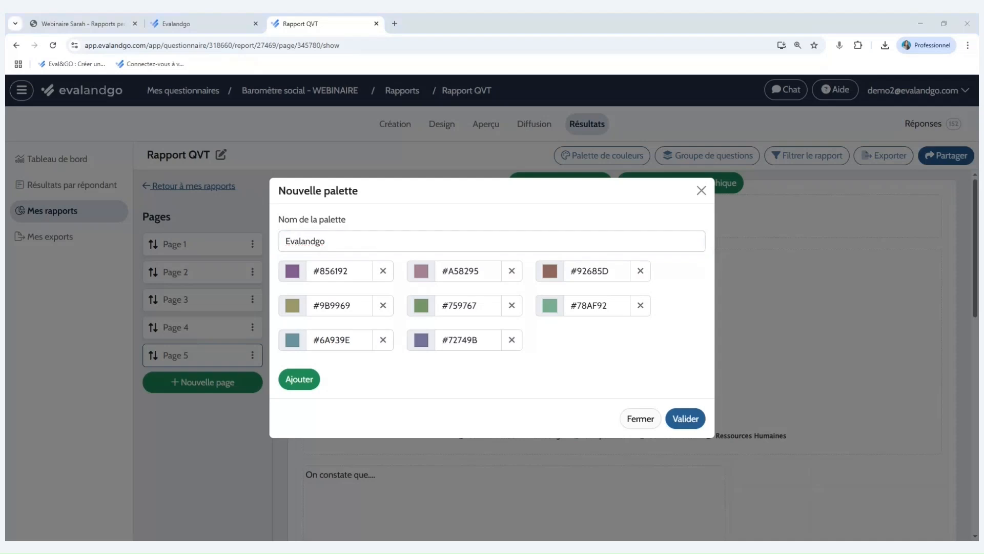
click(350, 271)
key(ctrl+a)
text(#006eff)
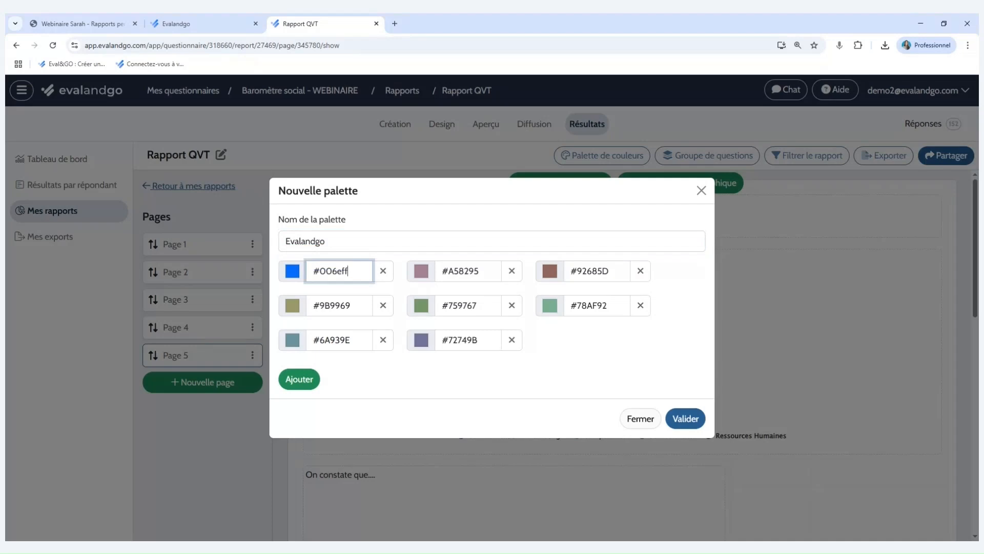
click(575, 362)
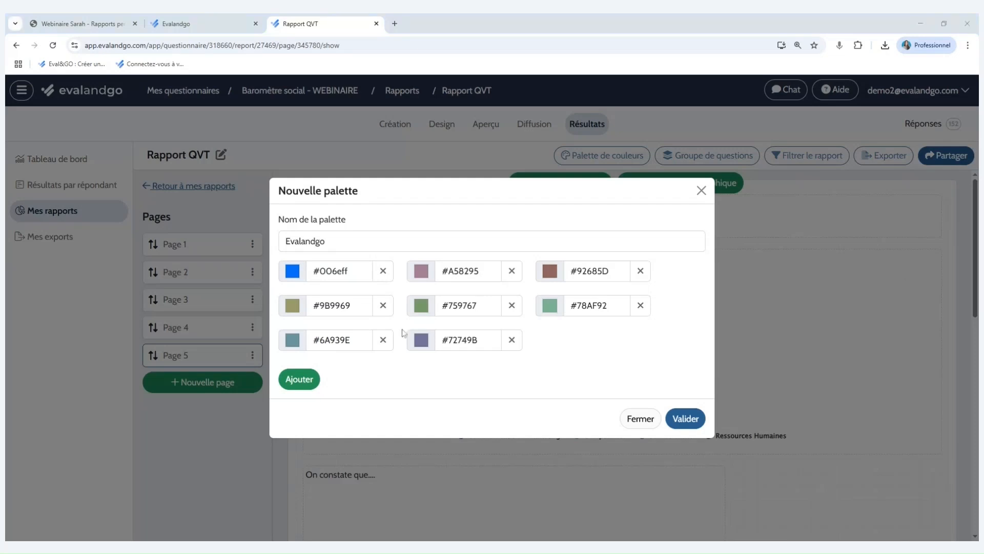
click(479, 271)
key(ctrl+a)
text(#1cc199)
click(609, 271)
key(ctrl+a)
text(#ff7e68)
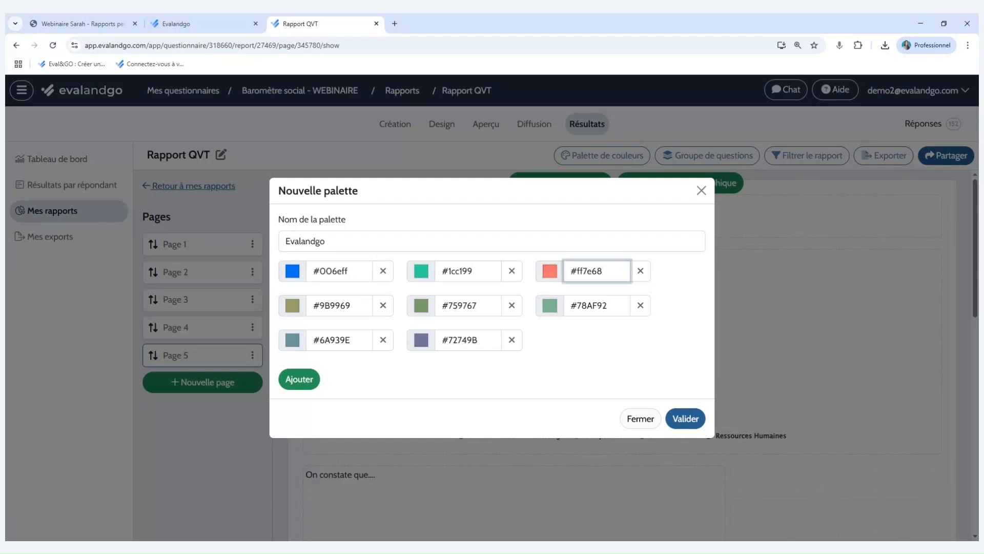
Set the palette's fourth and fifth colours to #99b7ff and #ffc7c7.
key(alt+Tab)
triple_click(332, 306)
text(#99b7ff)
key(alt+Tab)
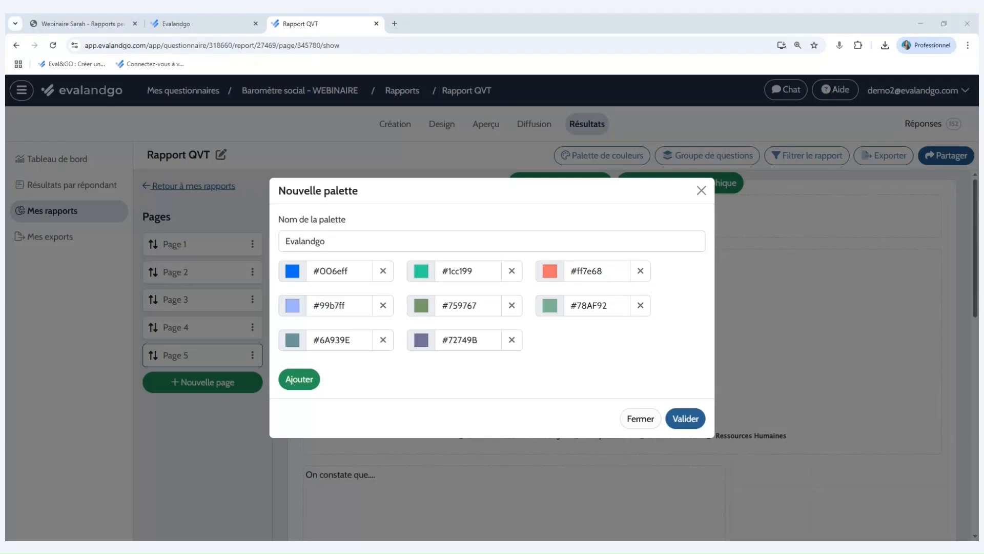
triple_click(459, 305)
text(#ffc7c7)
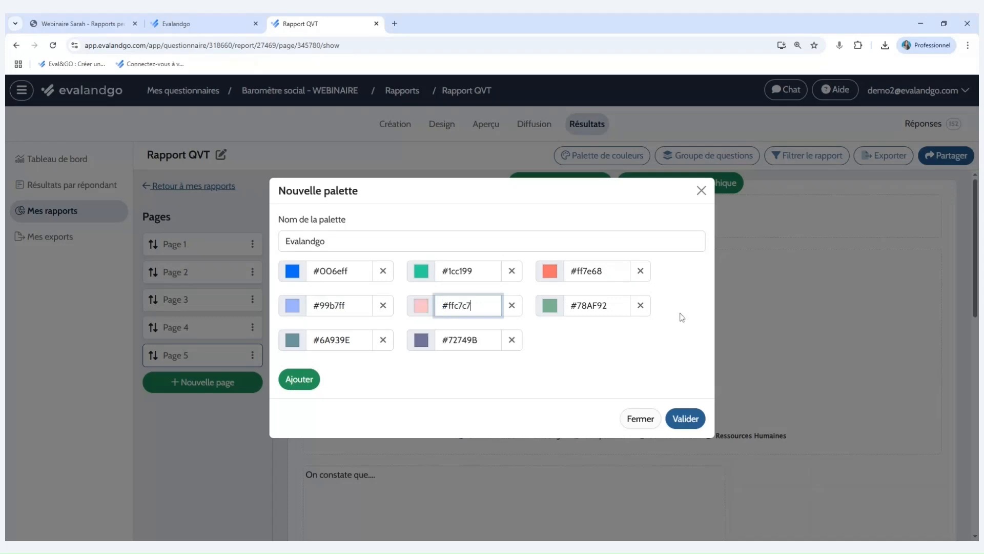
Remove the #78AF92 colour from the palette and set the colour that takes its place to #d6dceb.
click(604, 305)
click(559, 361)
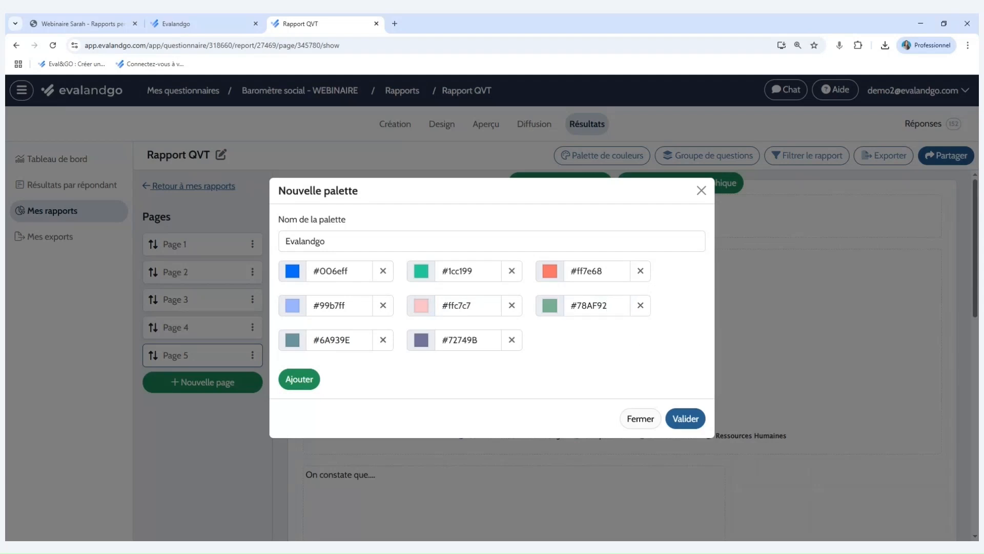
click(566, 307)
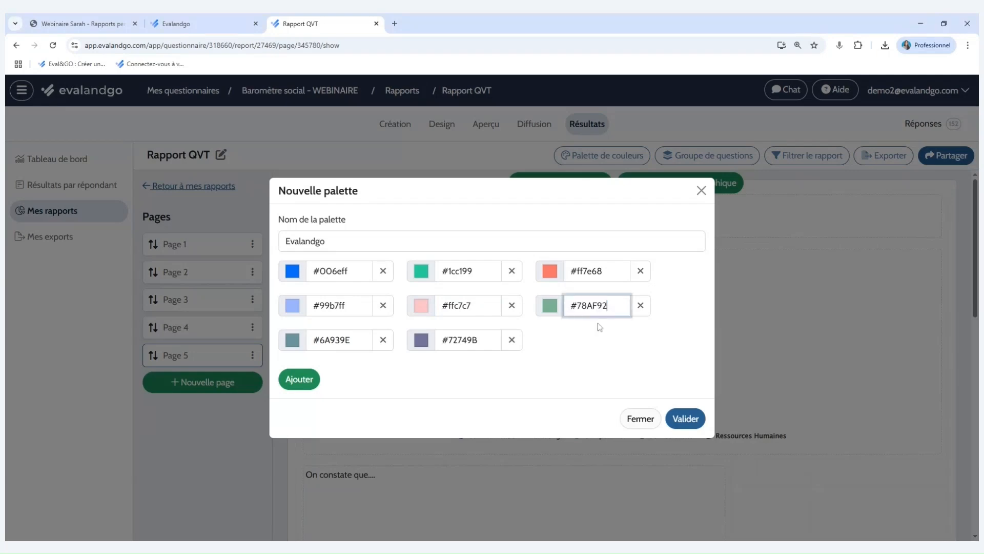
click(641, 305)
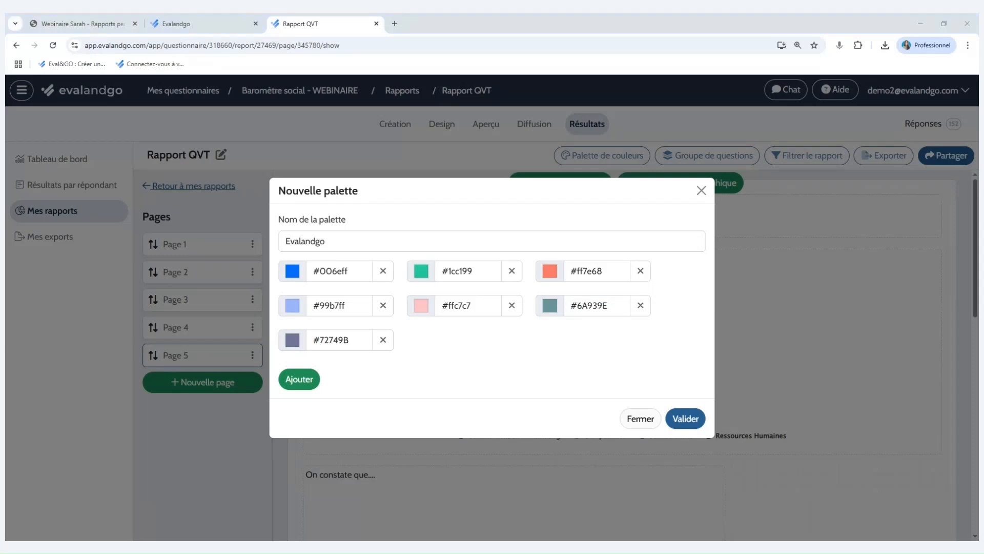
drag(606, 306, 563, 303)
text(#d6dceb)
Remove the #72749B colour and validate the Evalandgo palette.
click(421, 339)
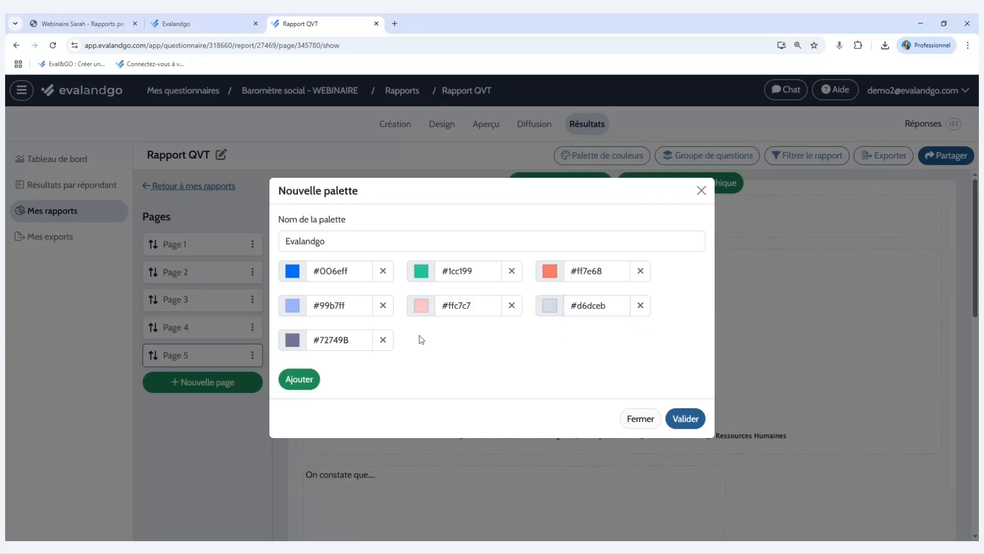
click(383, 340)
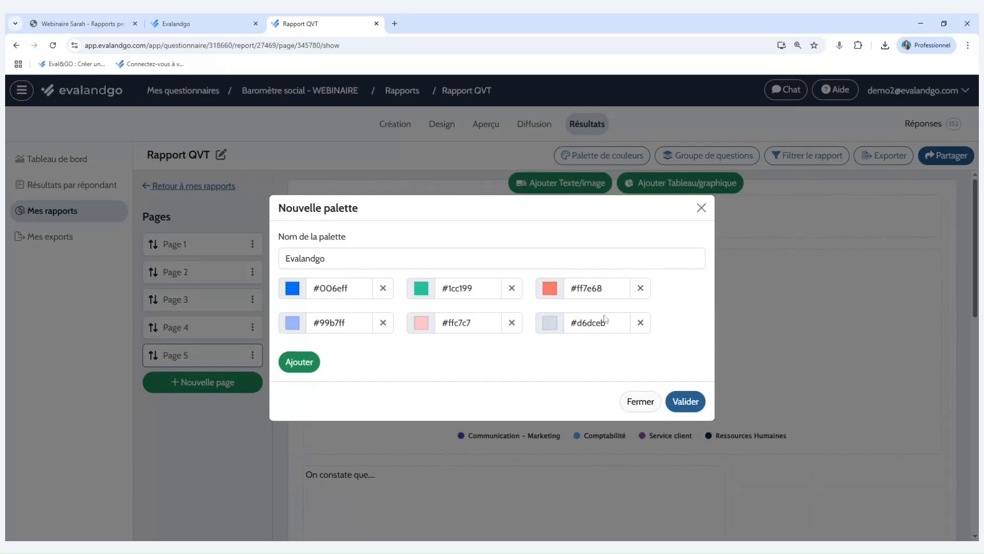
click(691, 405)
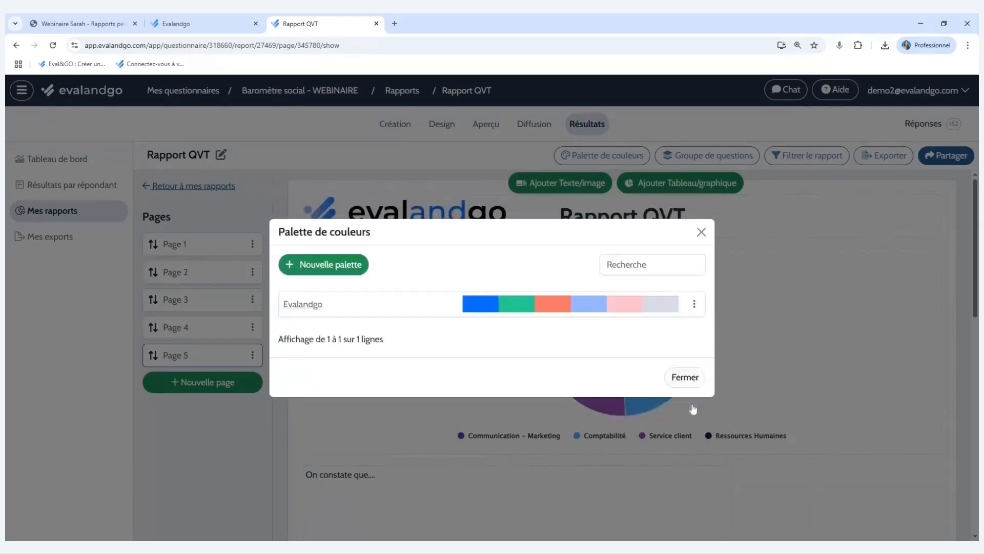
Define the Evalandgo palette as the report's default palette and validate it.
click(695, 305)
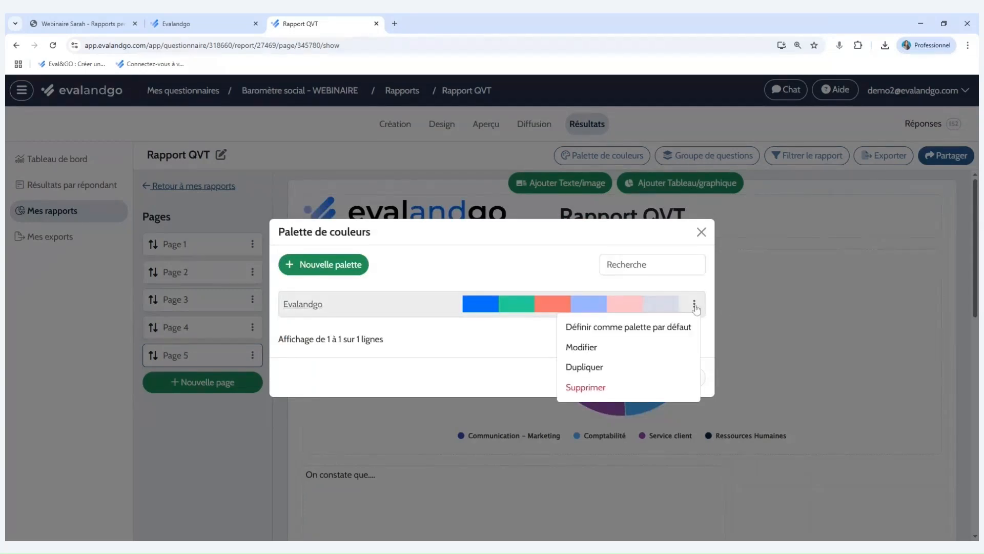
click(667, 327)
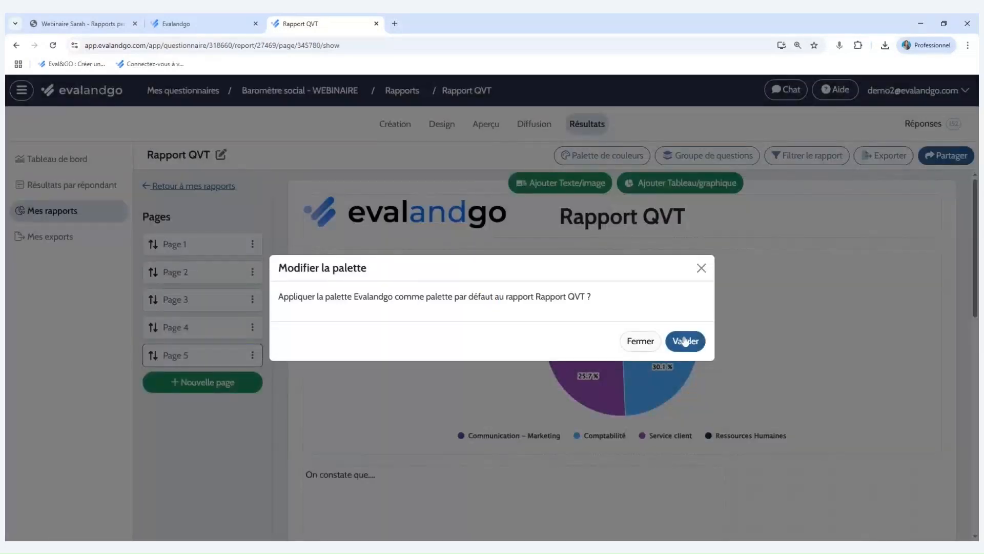
click(686, 341)
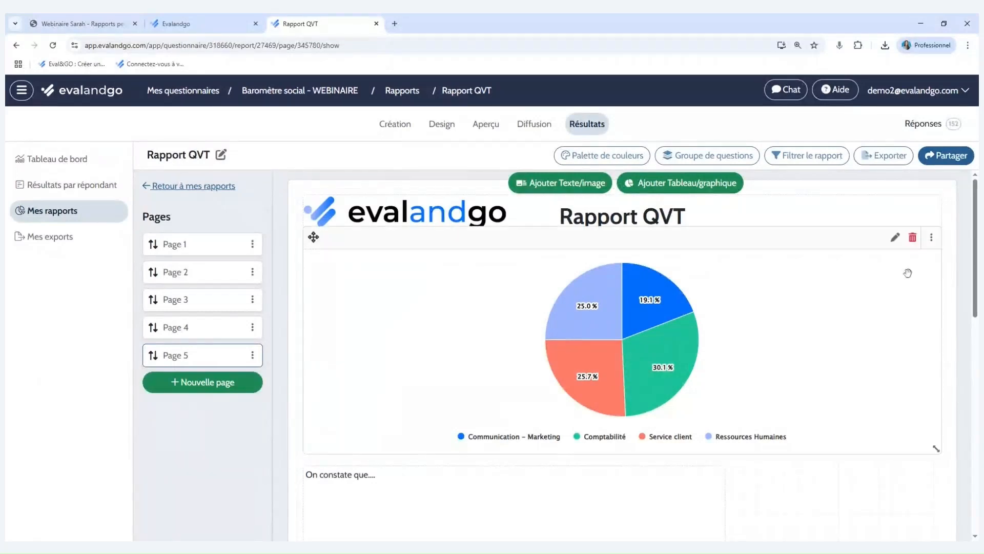
Apply the Communication - Marketing filter to the report.
click(776, 157)
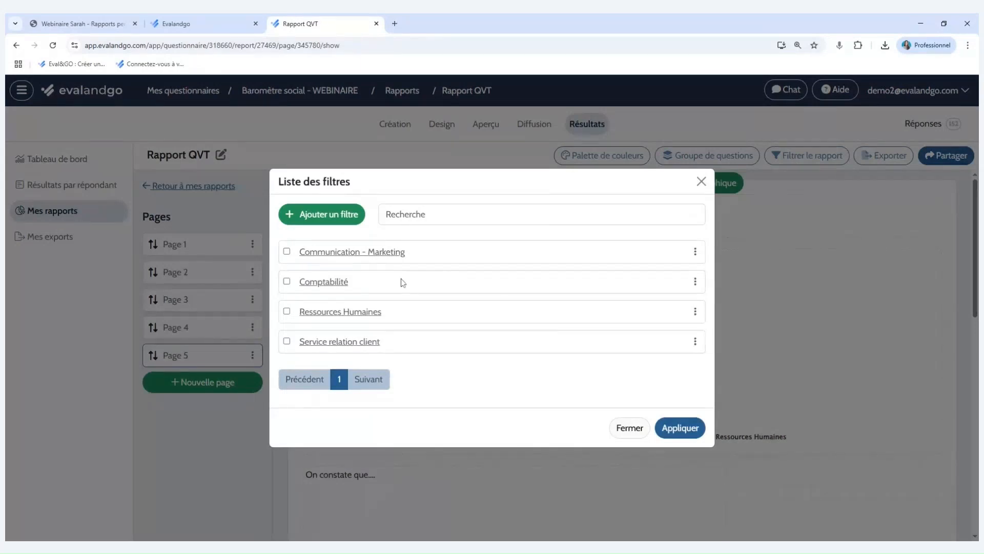
click(286, 252)
click(681, 427)
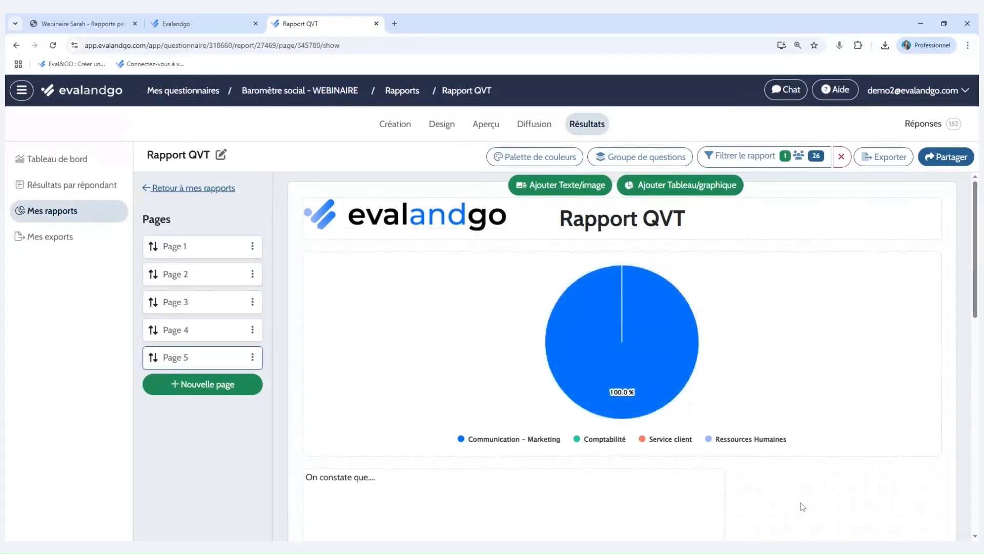
Try adding an ET condition to the Communication - Marketing filter, with question 1.2 equal to "Entre 1 et 3 ans", and close it without validating.
click(780, 159)
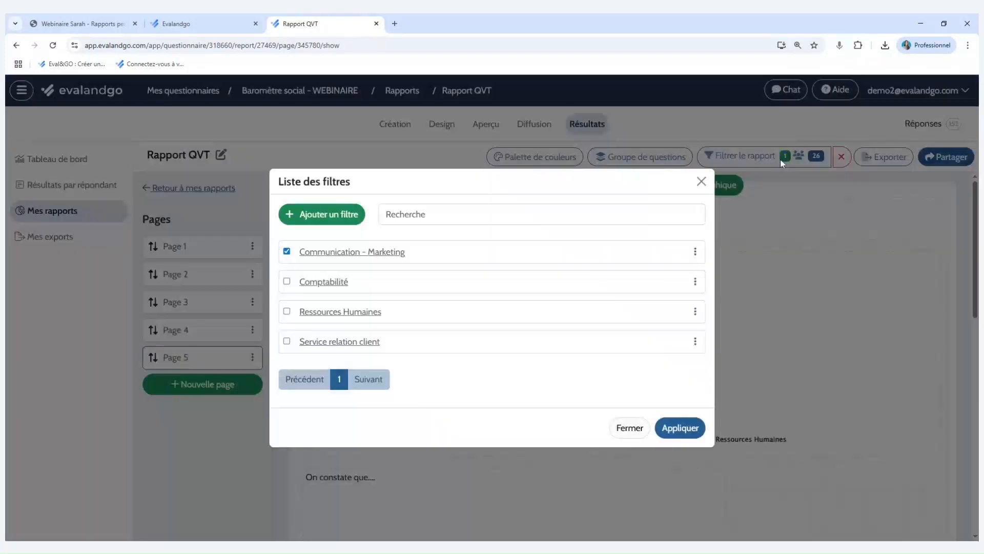
click(336, 256)
click(358, 344)
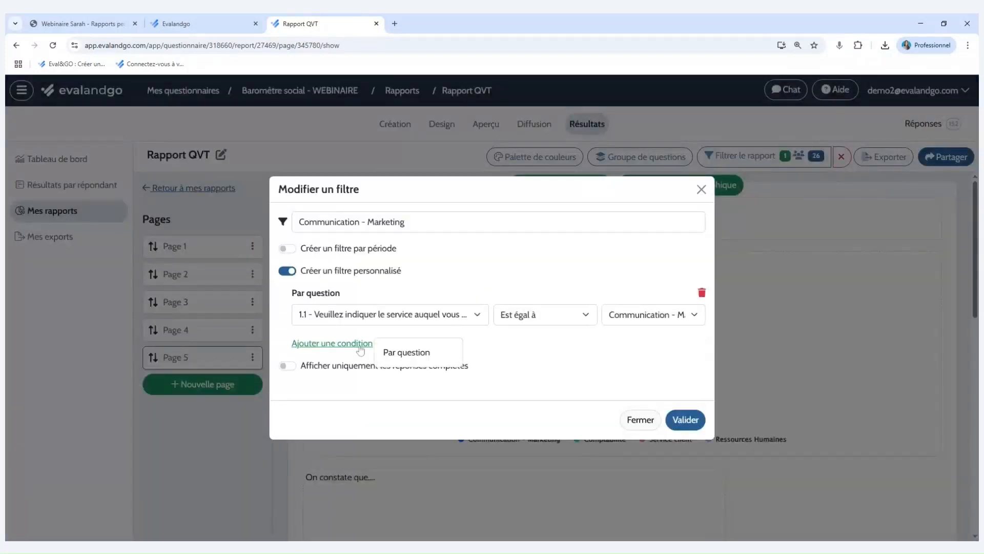
click(425, 359)
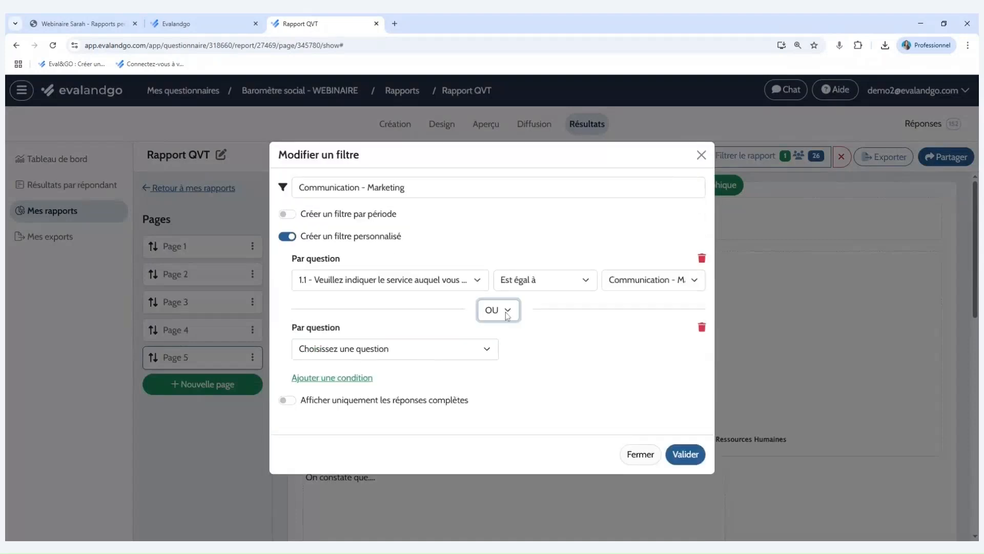
click(502, 342)
click(469, 351)
click(382, 430)
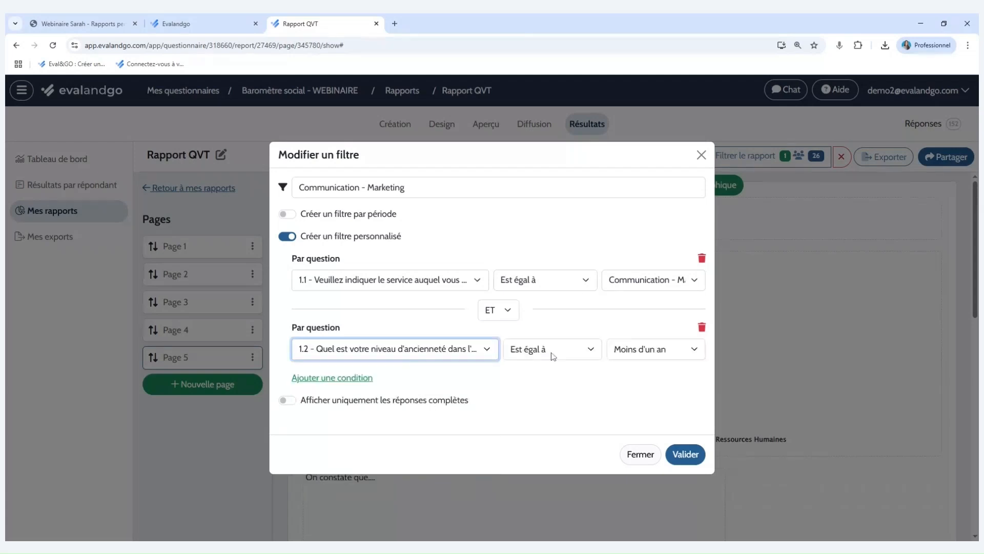
click(634, 354)
click(630, 370)
click(405, 188)
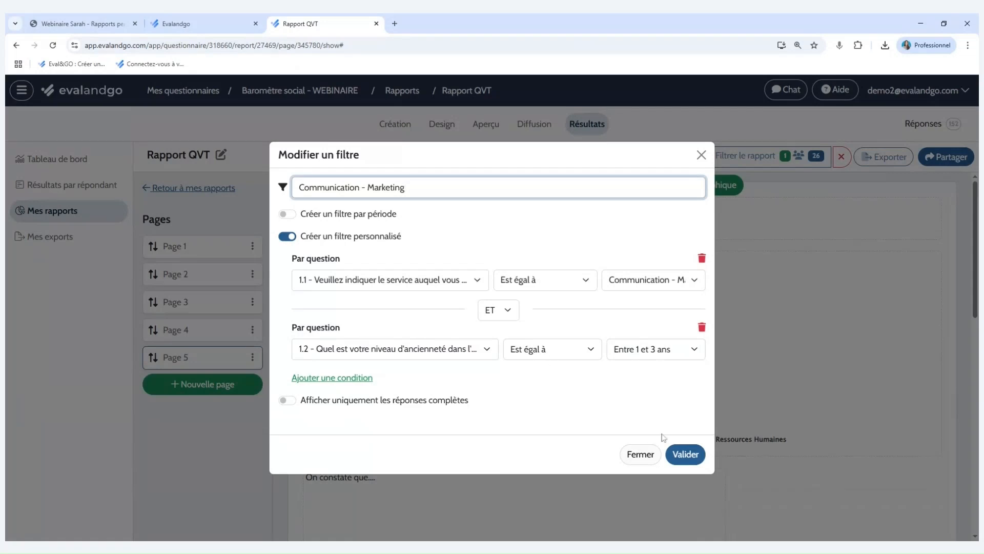
click(701, 155)
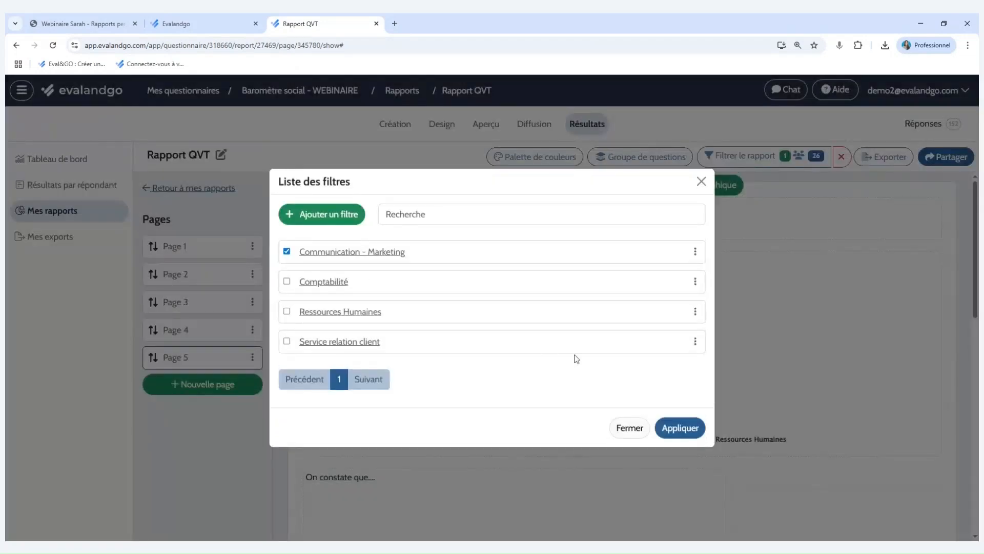
Remove the Communication - Marketing filter from the report.
click(287, 252)
click(674, 430)
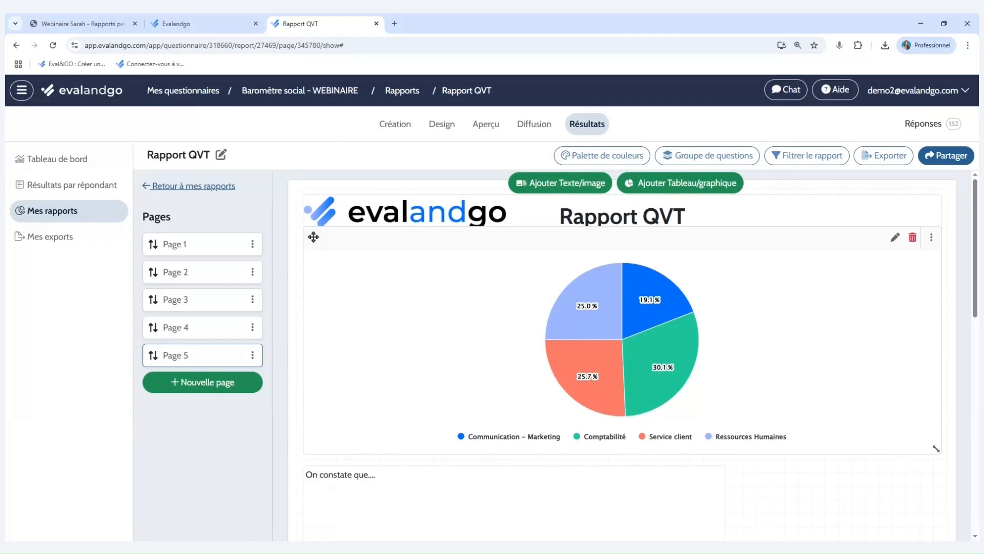
Examine the report's export types, including PDF, Feuille de calcul (Excel) and Document (Word), and close the export settings without exporting.
click(874, 158)
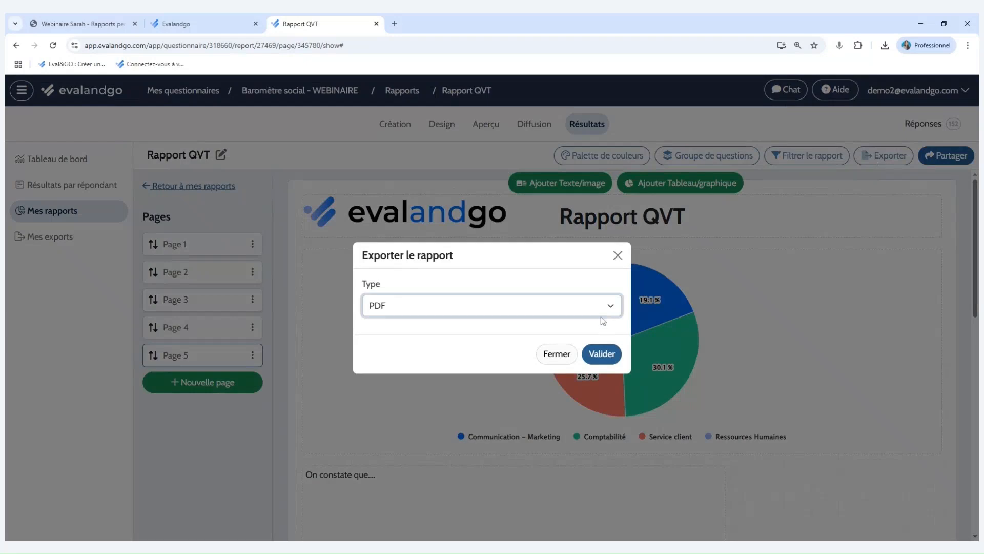
click(602, 325)
click(607, 281)
click(602, 293)
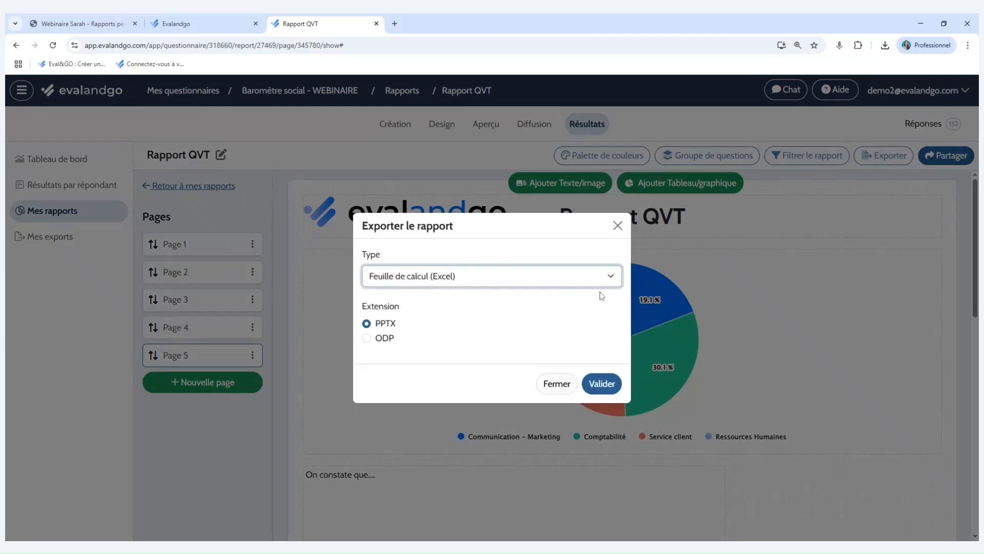
click(607, 288)
click(602, 310)
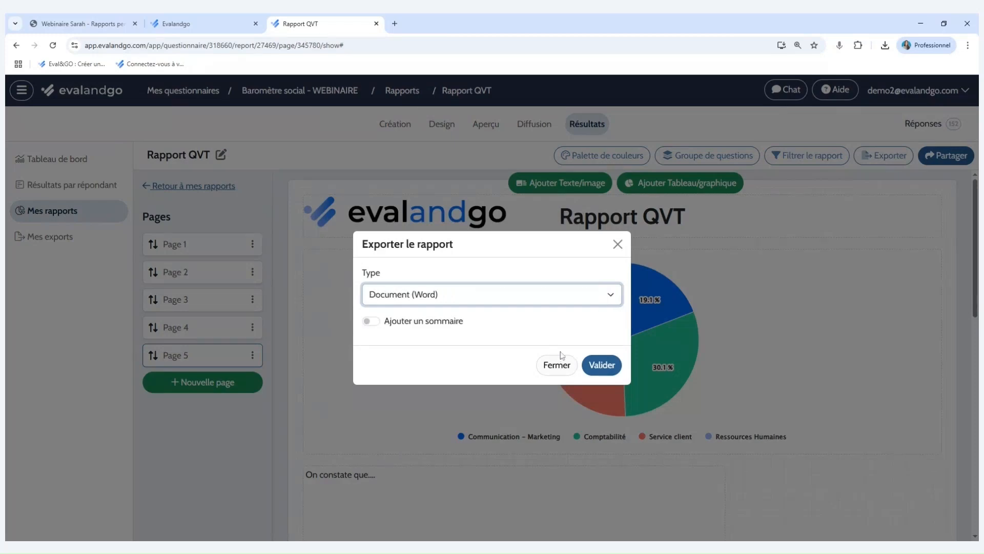
click(618, 244)
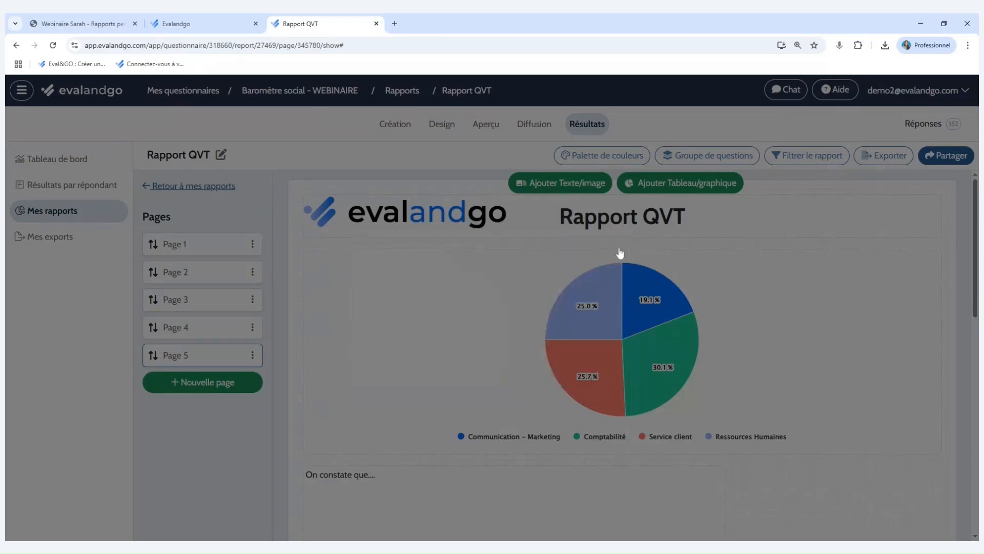
Start a new shareable online report and name it "Rapport en ligne".
click(957, 156)
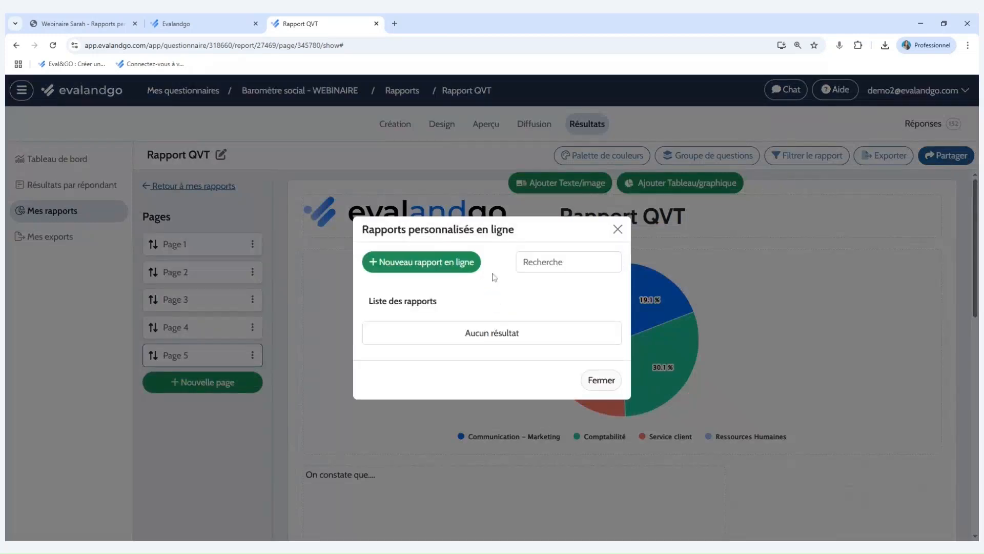
click(449, 271)
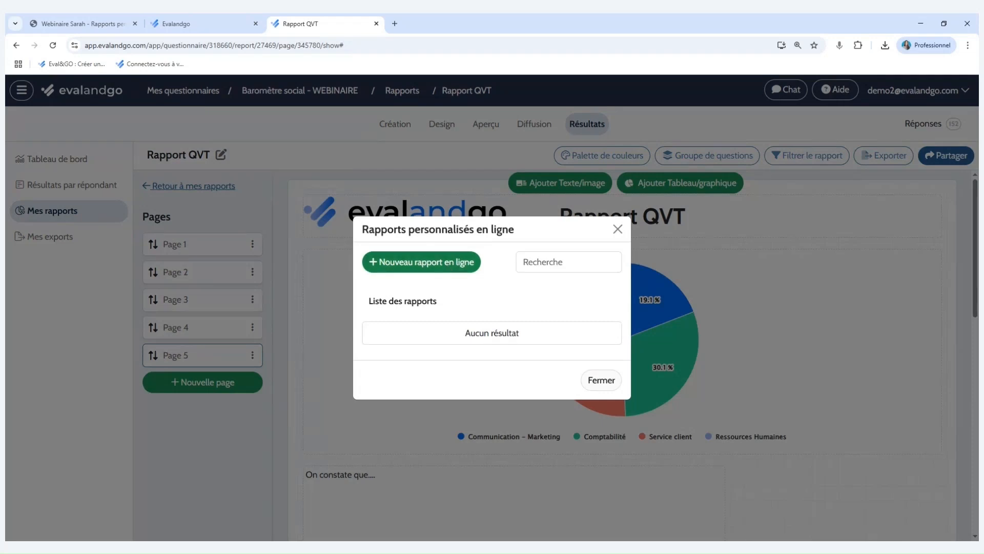
click(442, 268)
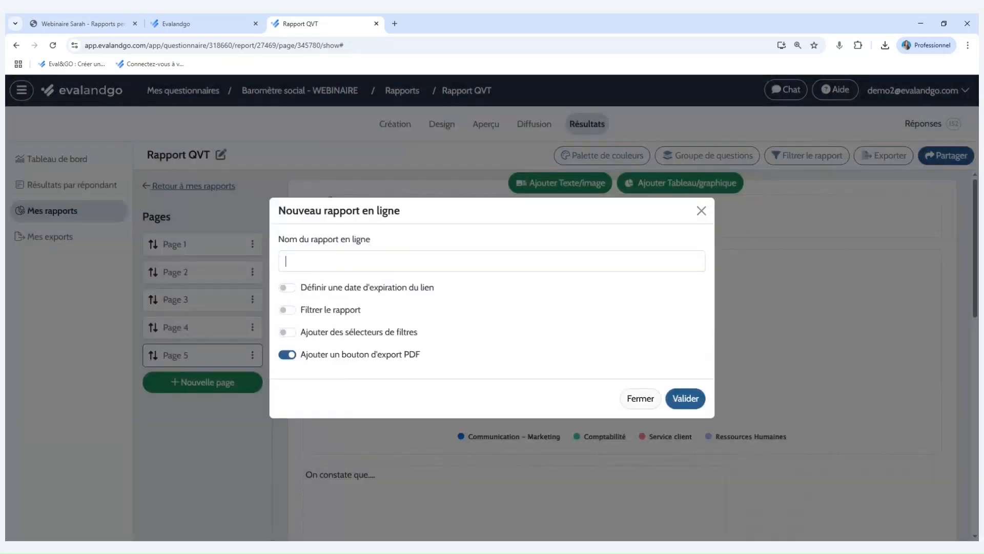
text(Rapport en ligne)
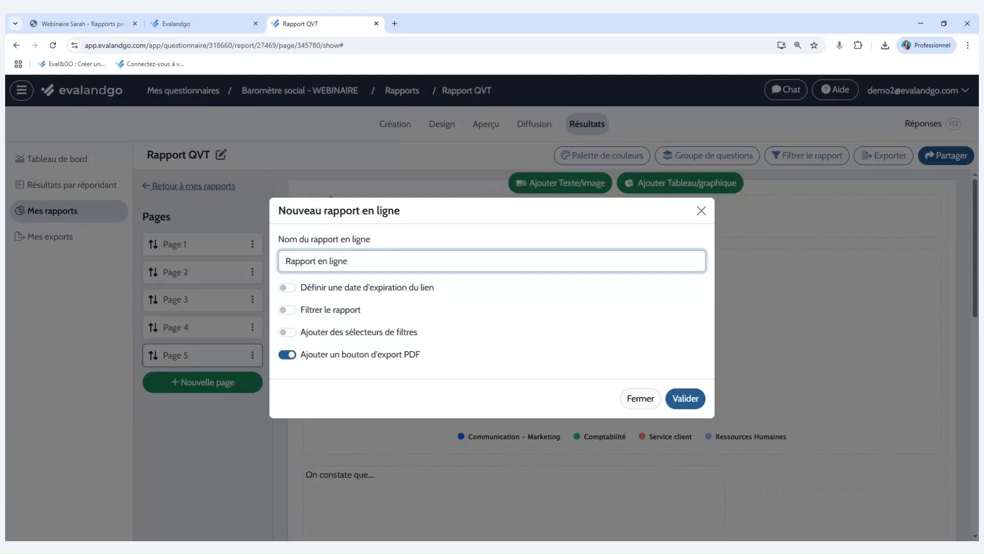
Try the Communication - Marketing filter on the online report and switch its report filtering back off.
click(296, 311)
click(369, 322)
click(370, 328)
click(492, 278)
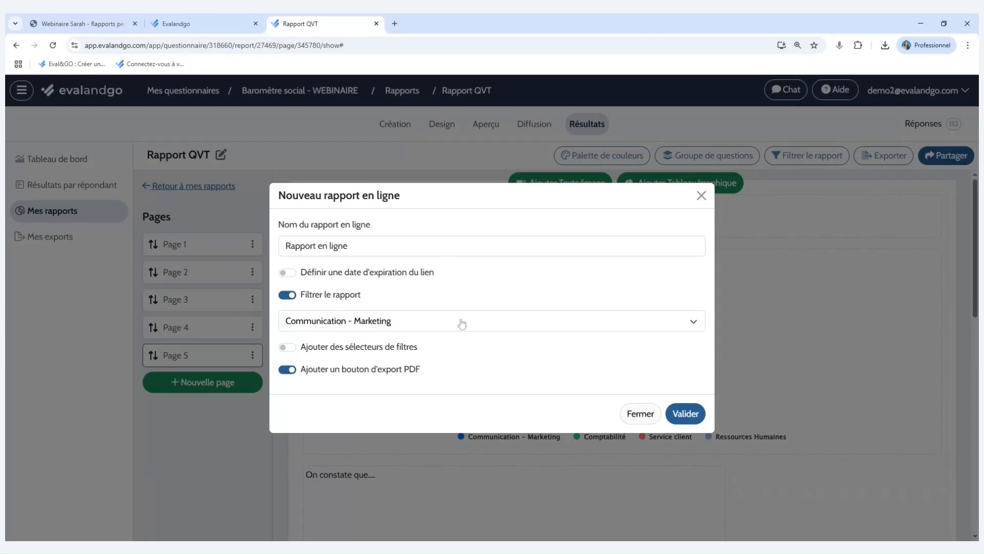
click(384, 323)
click(441, 234)
click(656, 343)
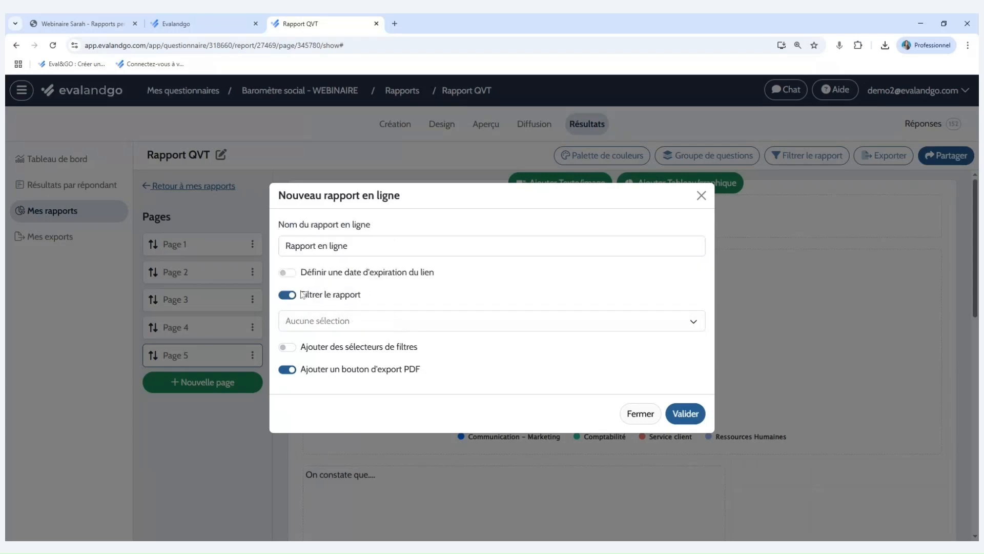
click(292, 296)
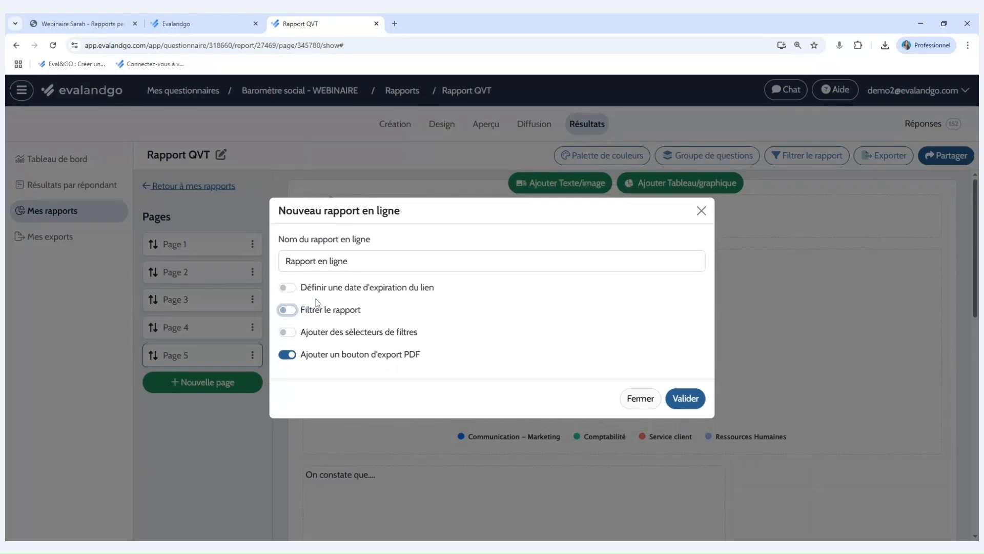
Enable filter selectors for the online report.
click(289, 333)
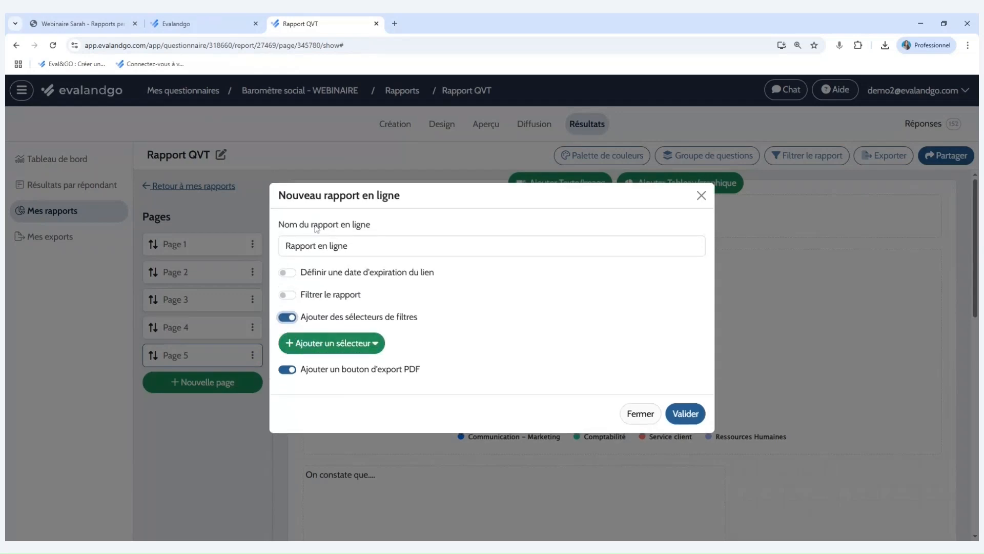
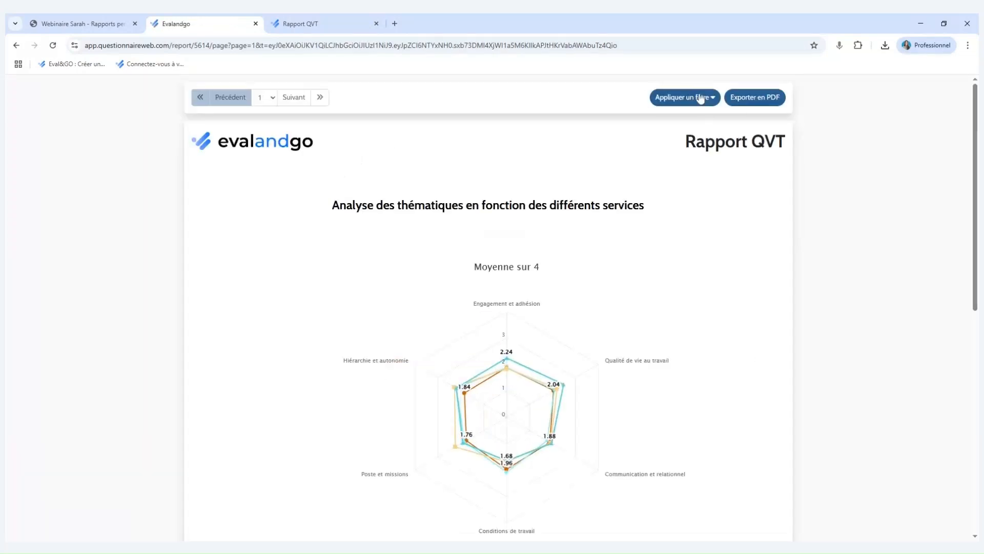
Examine the filter selectors offered in the example online report, including the options under Services.
click(669, 101)
click(498, 141)
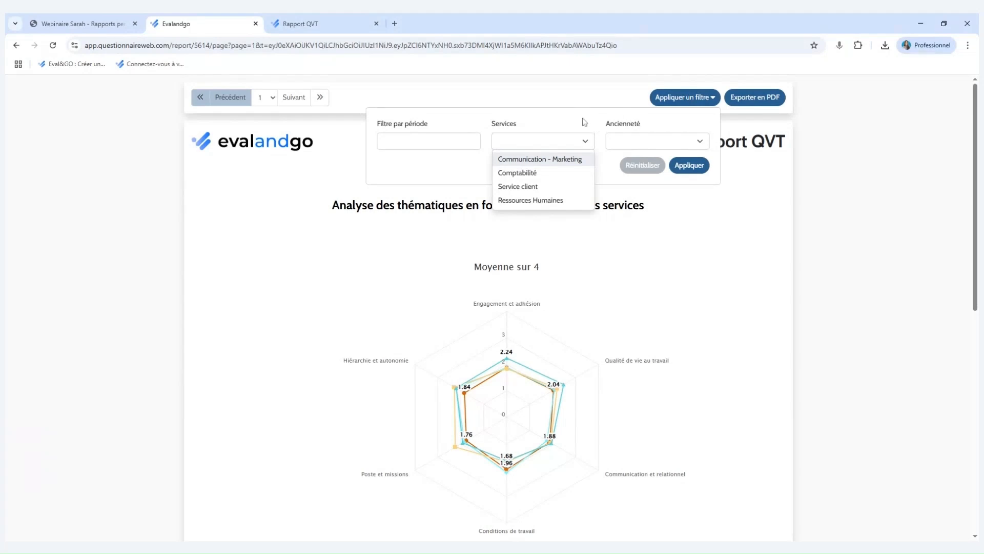
click(655, 126)
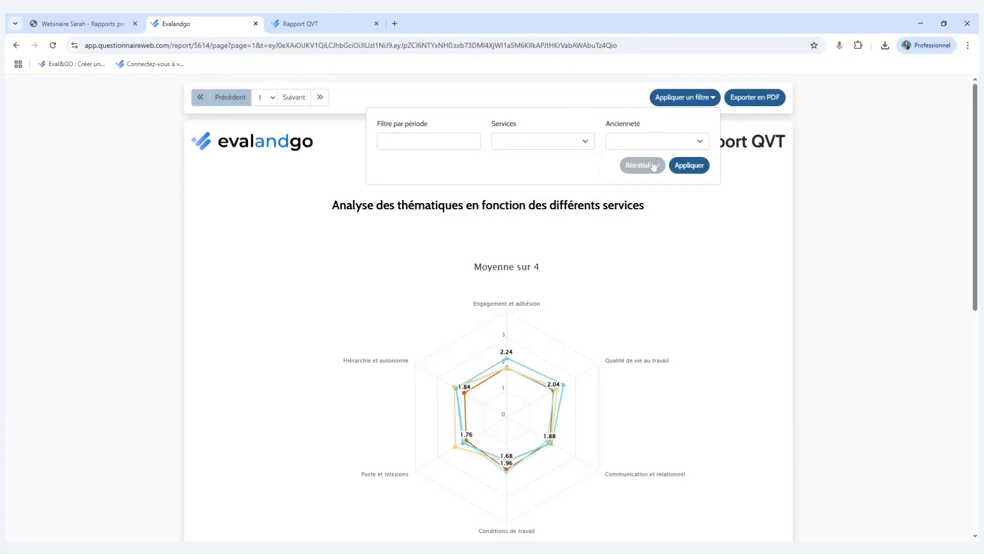
In the new online report, add a question filter selector named "Service" for the question "Veuillez indiquer le service auquel vous appartenez".
click(337, 16)
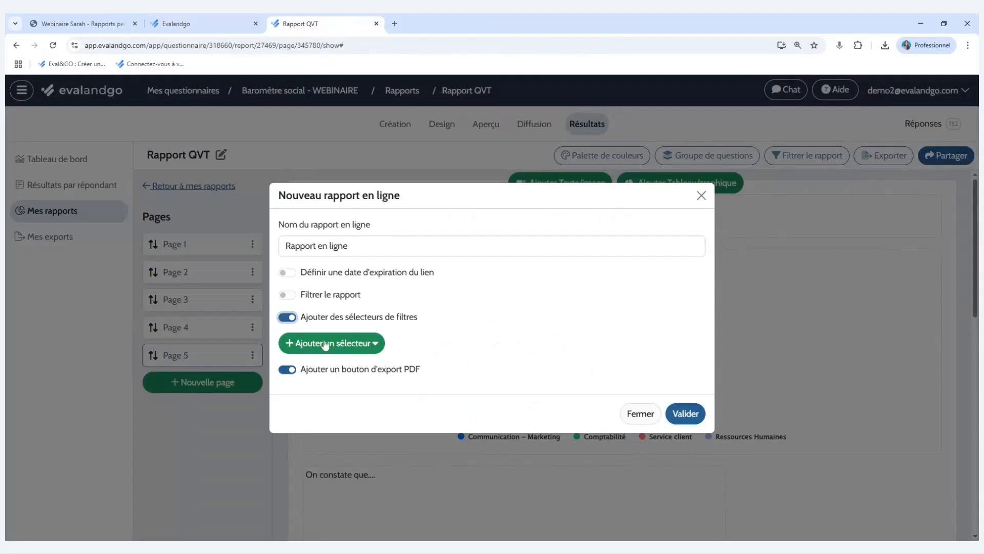
click(364, 352)
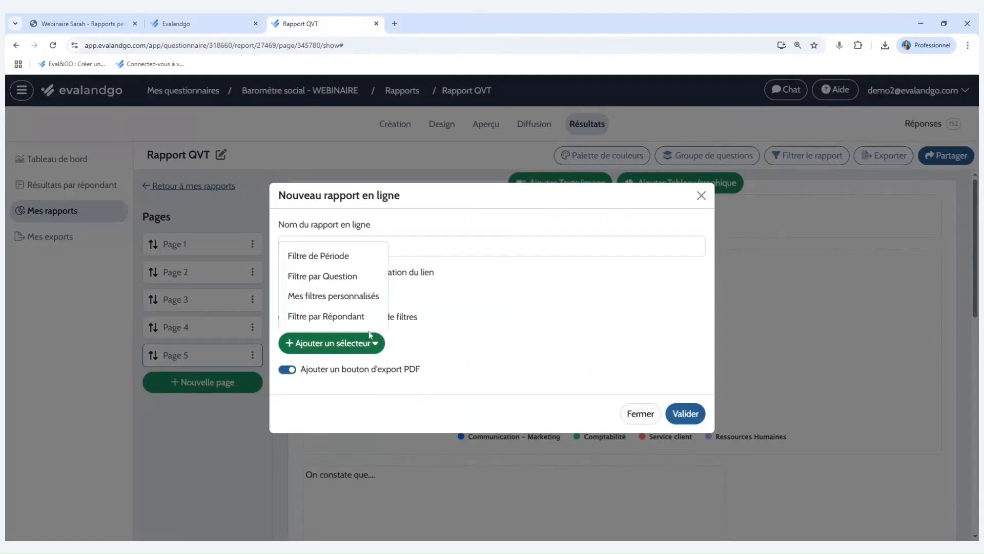
click(347, 281)
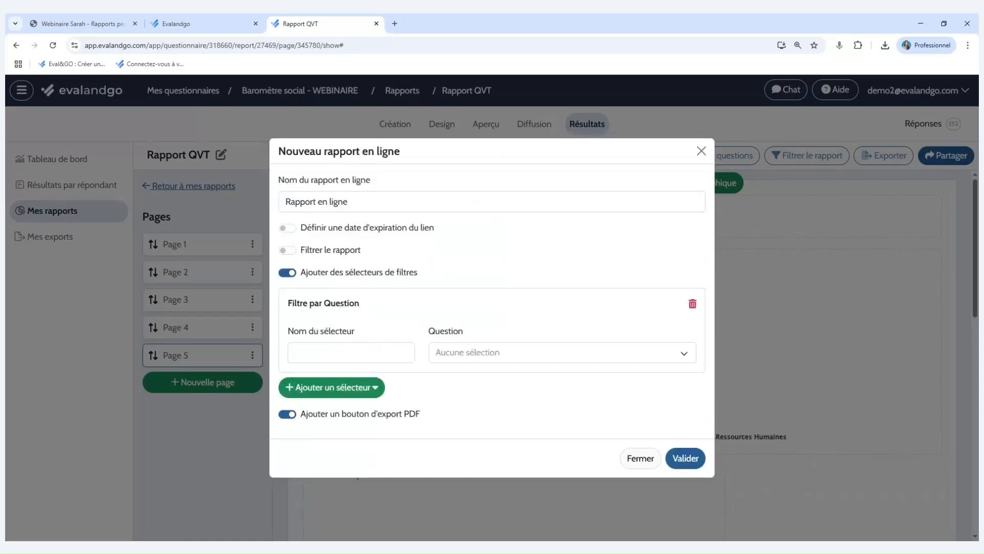
click(295, 352)
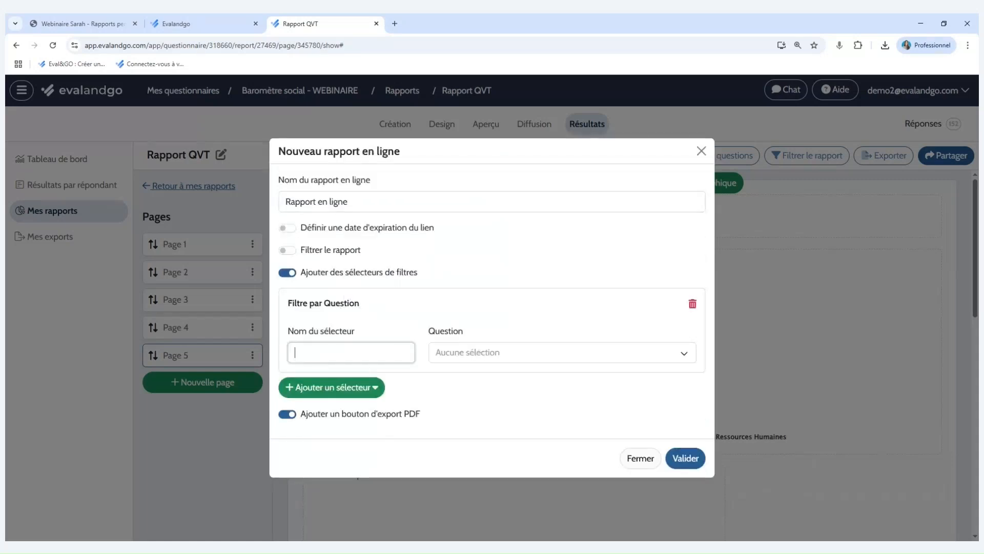
text(Service)
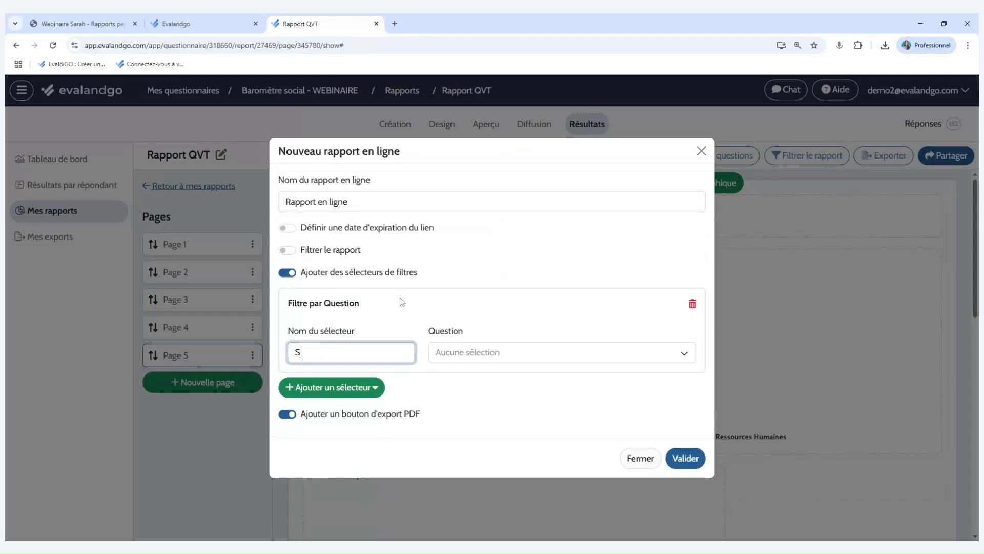
click(481, 352)
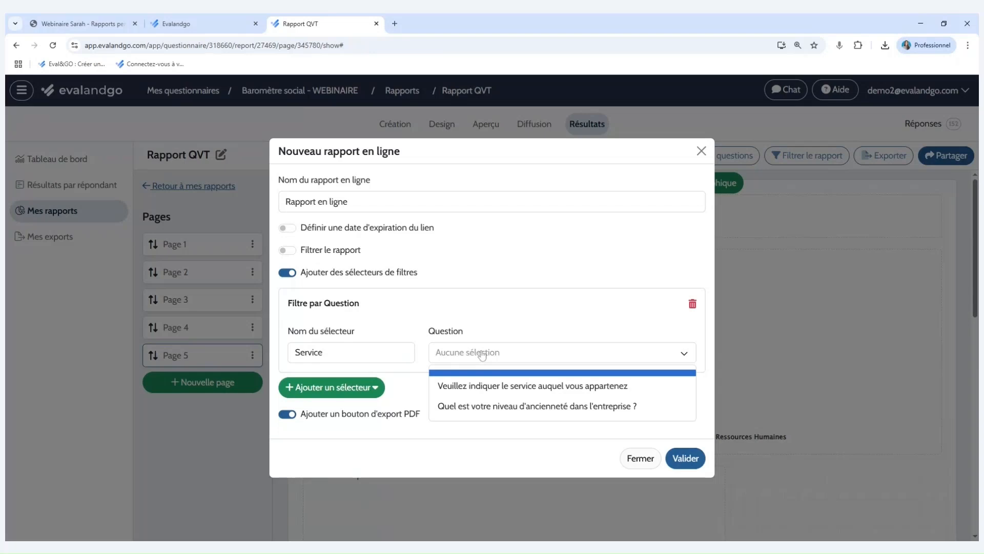
click(505, 384)
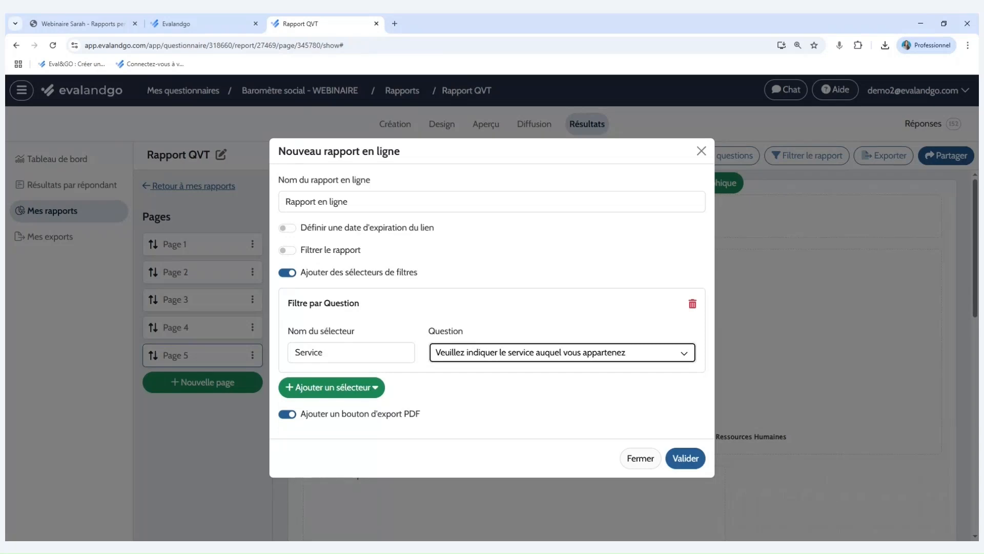
Add a second question filter selector named "Ancienneté" for the question "Quel est votre niveau d'ancienneté dans l'entreprise ?".
click(326, 388)
click(351, 436)
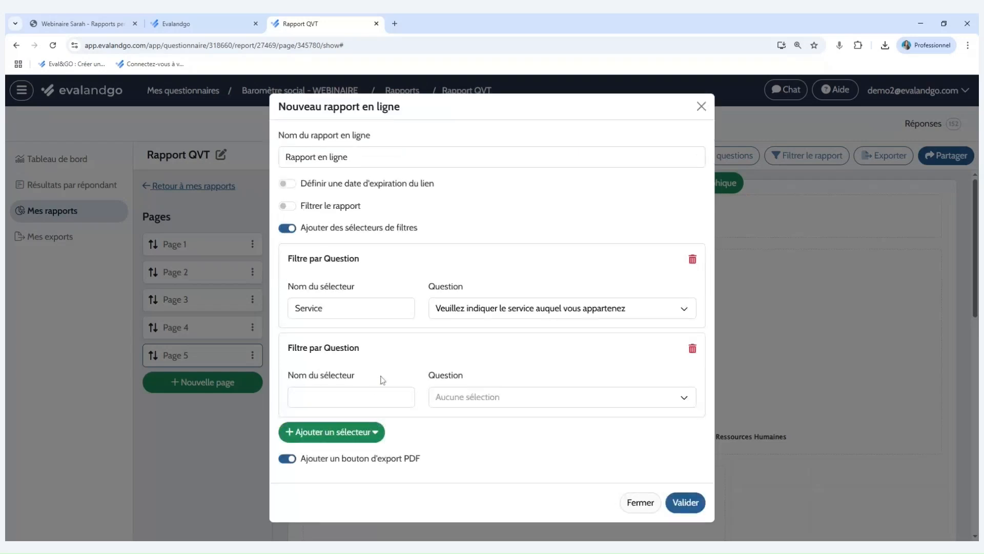
click(298, 397)
text(Ancienneté)
click(460, 403)
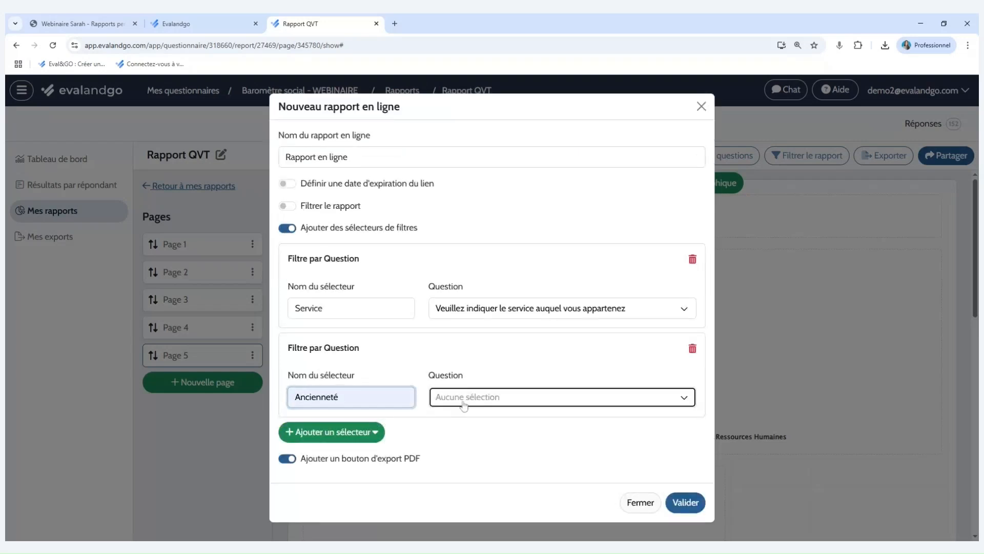
click(508, 451)
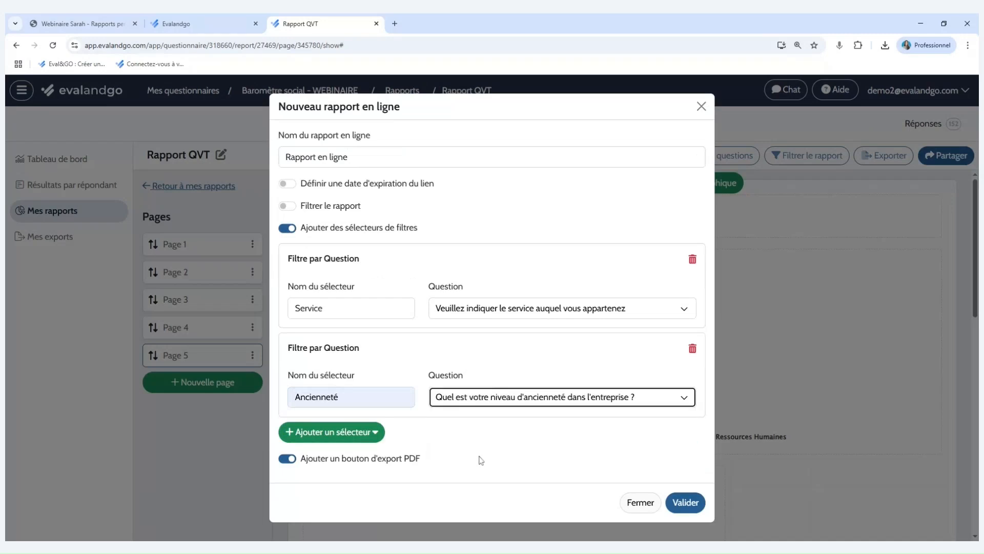
Add a period filter selector and create the online report with the PDF export button kept on.
click(361, 441)
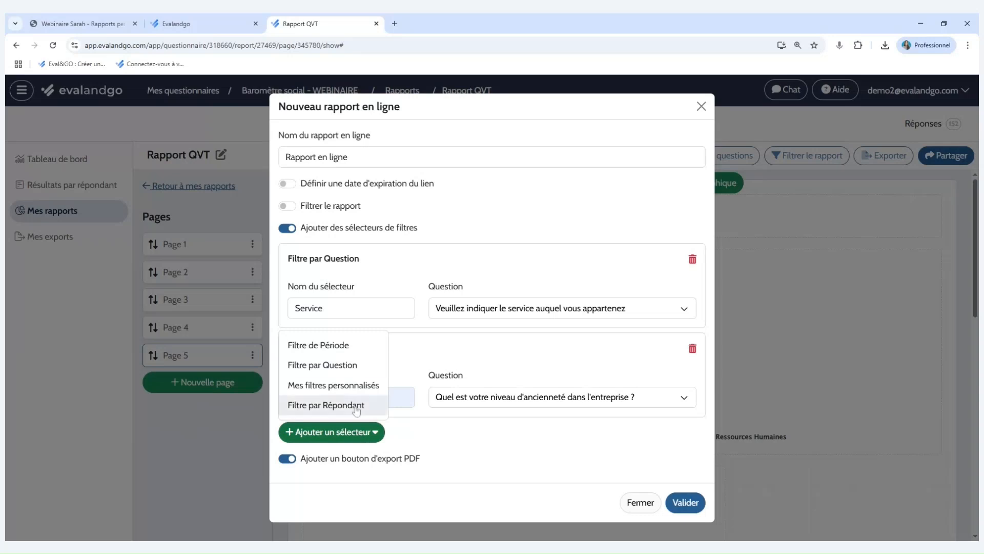
click(341, 349)
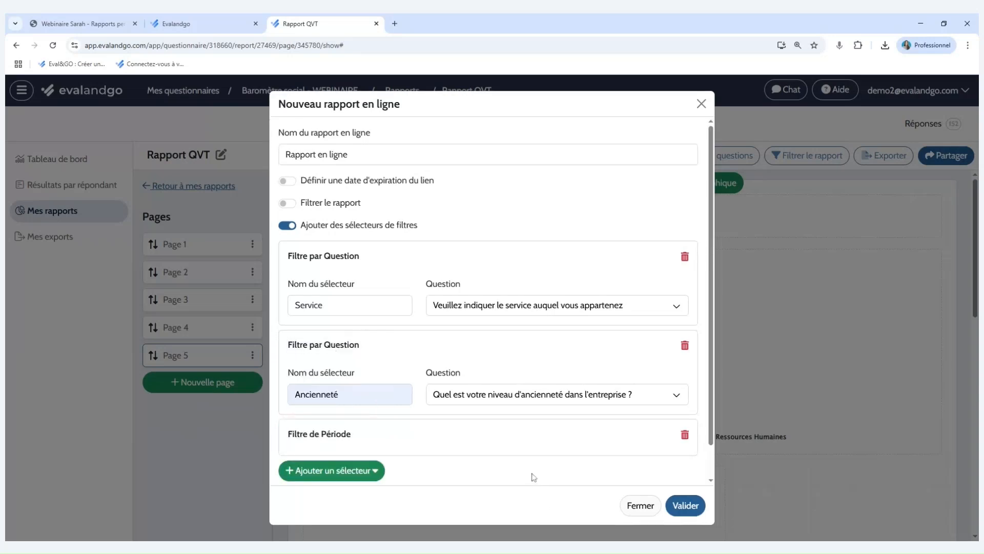
scroll(533, 474, down, 2)
drag(429, 464, 304, 468)
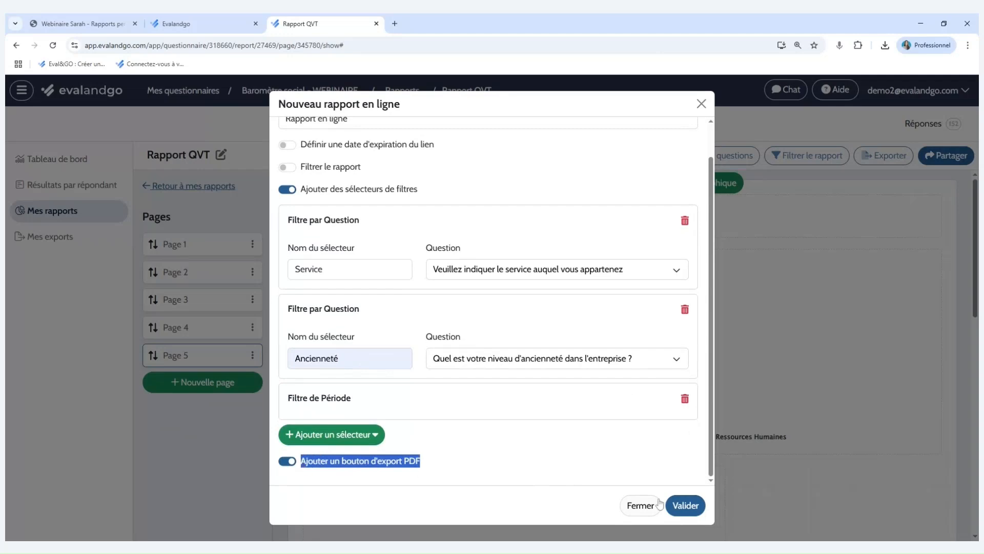
click(685, 504)
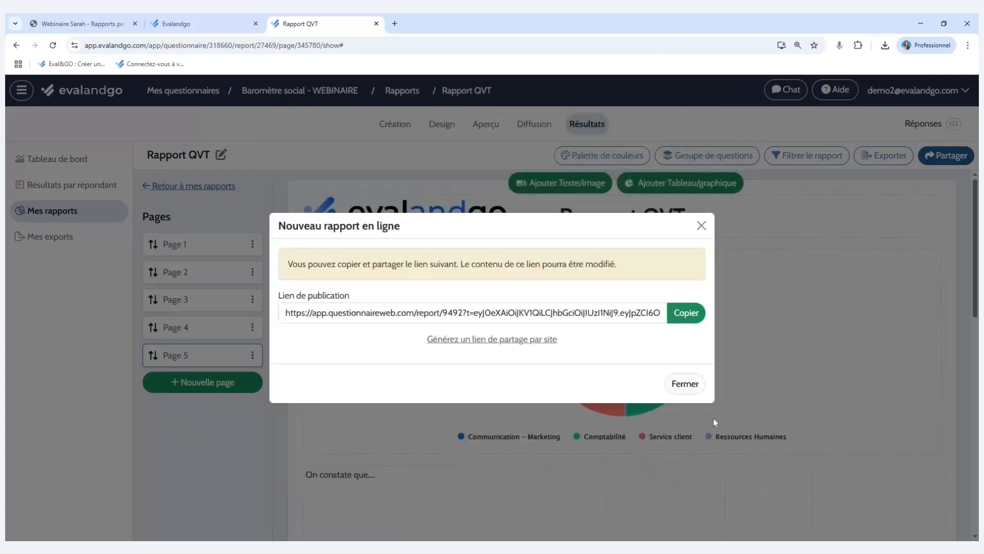
Copy the online report's publication link, open it in a new browser tab and view the report's first page.
click(686, 314)
click(394, 23)
key(ctrl+v)
key(Return)
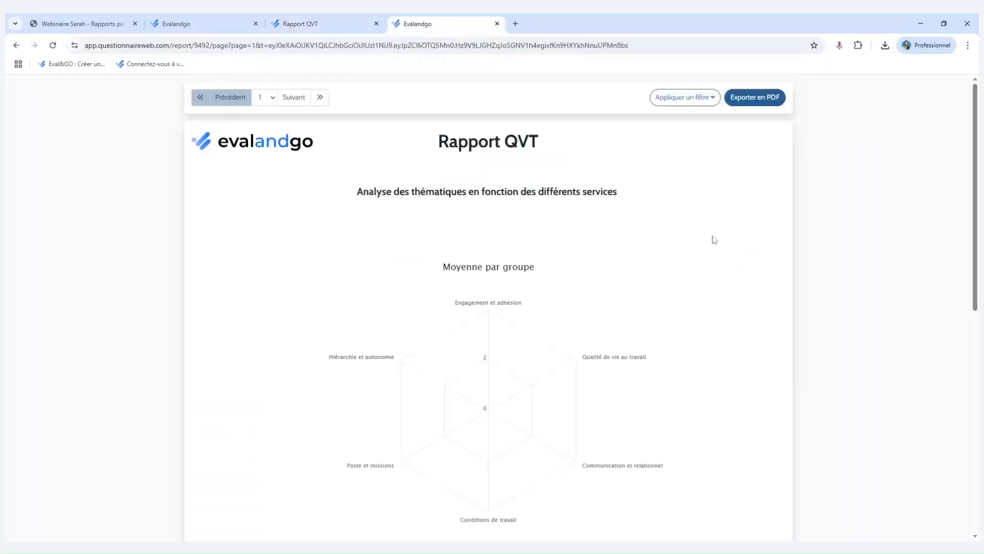
scroll(699, 246, down, 6)
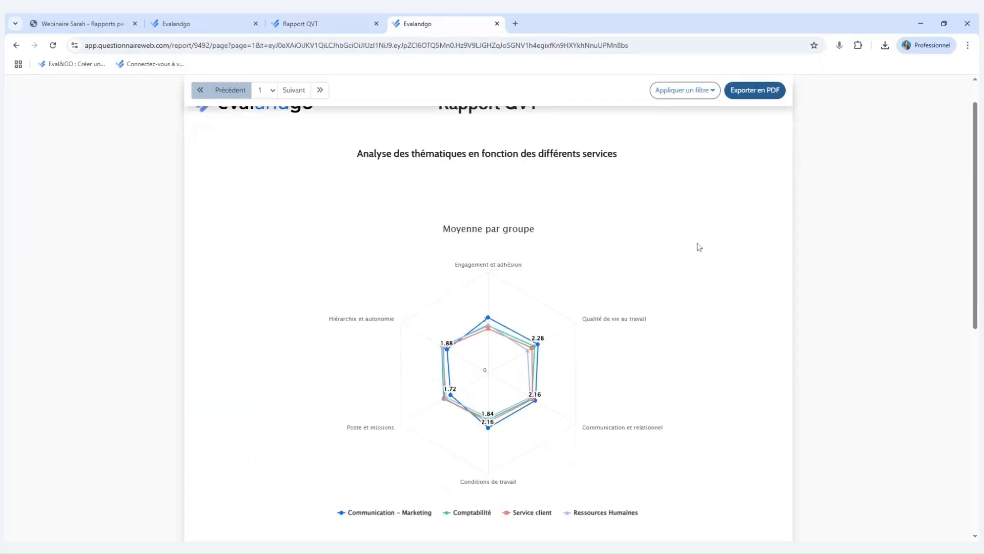
scroll(699, 240, up, 6)
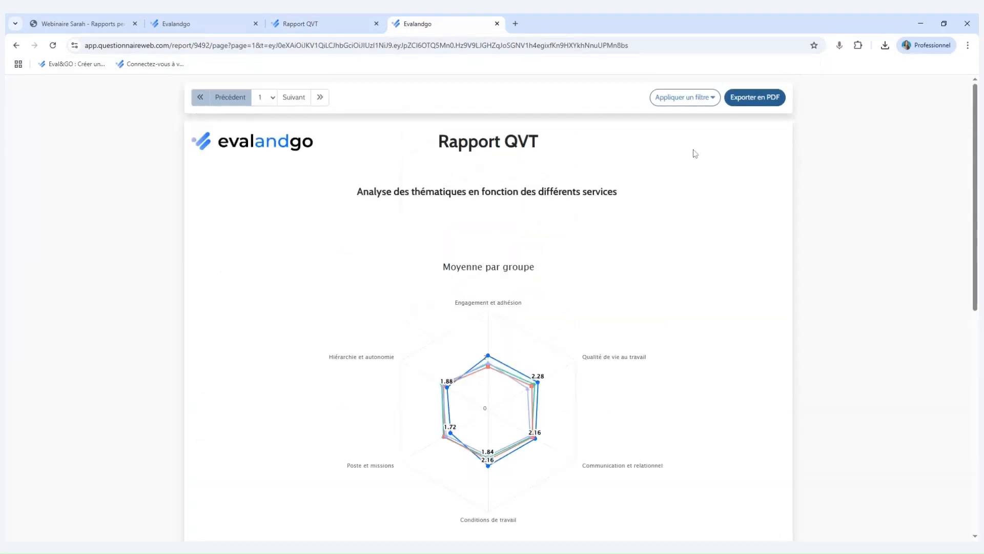
Examine the published report's filter selectors, including the period filter's calendar, without applying any filter.
click(696, 98)
click(658, 141)
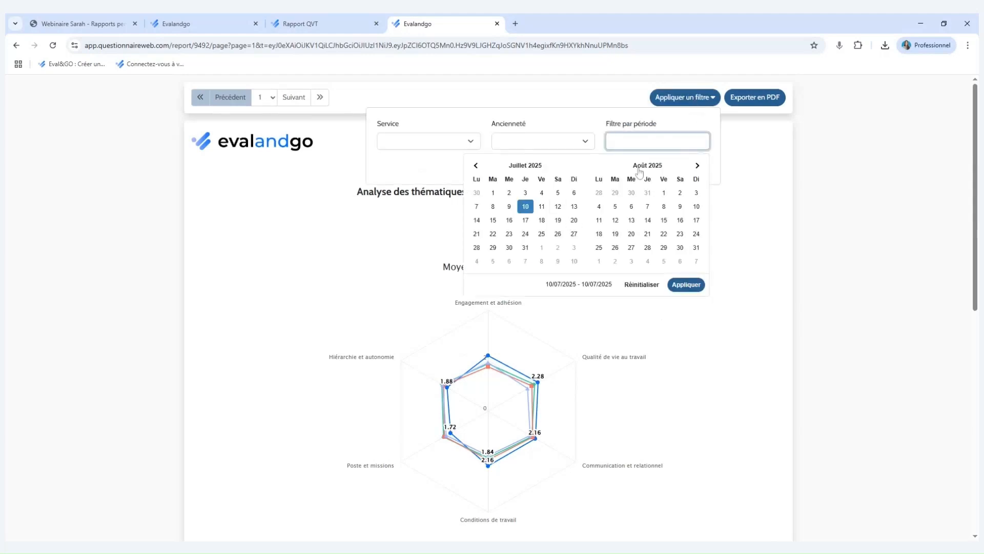
click(694, 127)
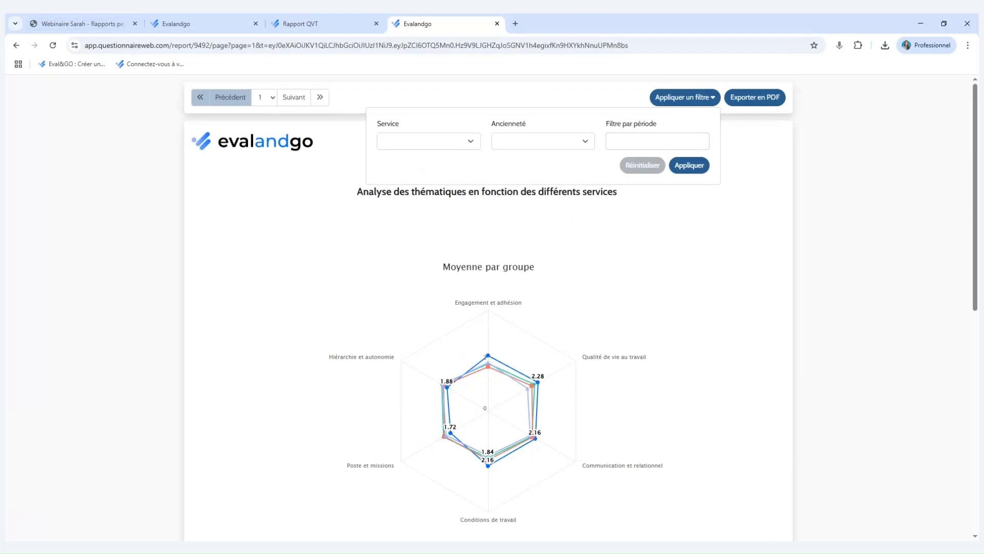
Return to the Rapport QVT editor and close the publication link and the list of online reports.
click(224, 17)
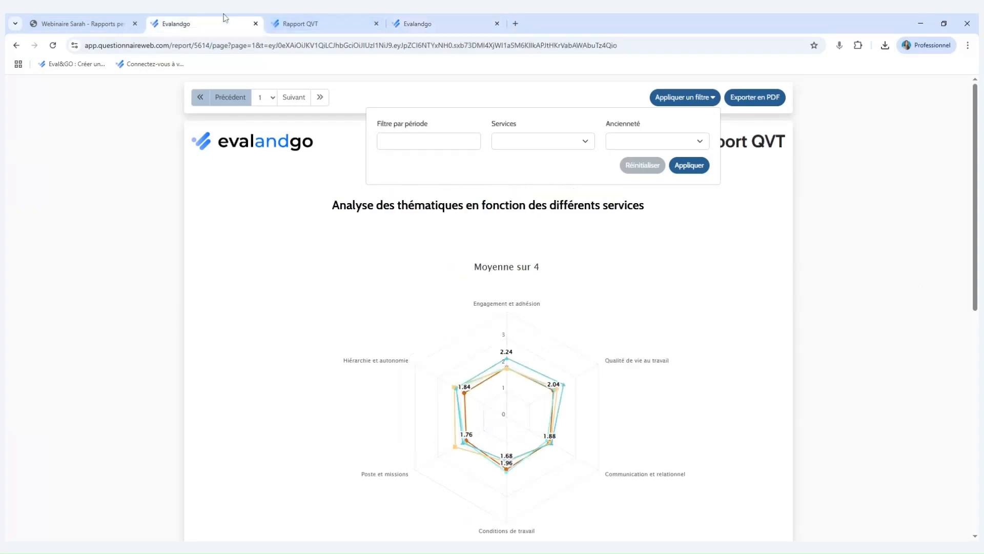
click(308, 21)
click(703, 226)
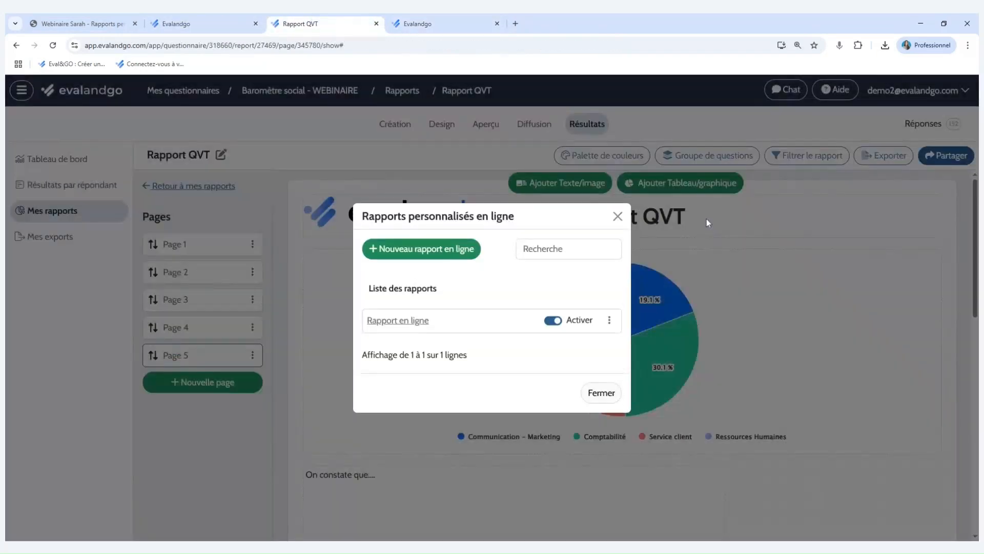
click(615, 215)
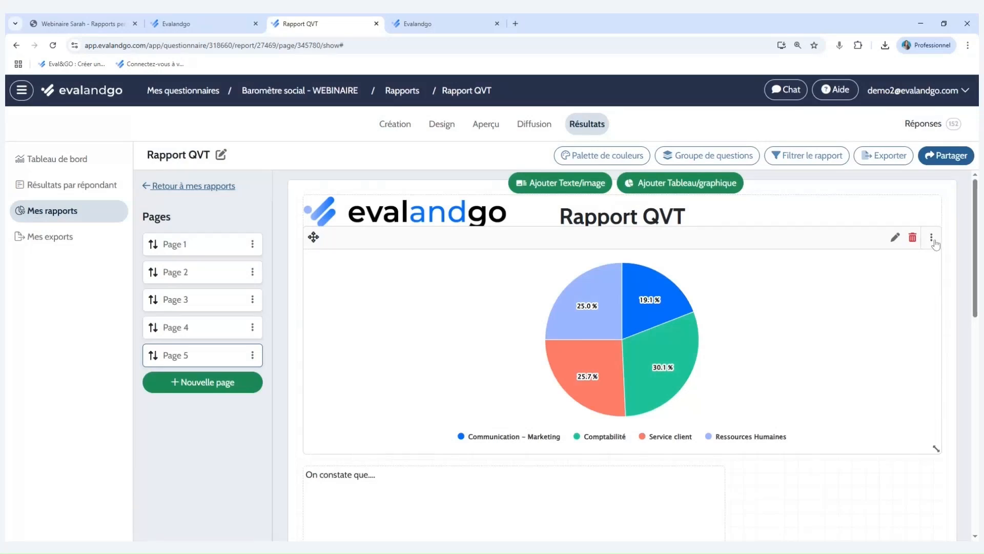
Examine the options for the pie chart on page 5 and for Rapport QVT in the reports list, including Dupliquer.
click(932, 238)
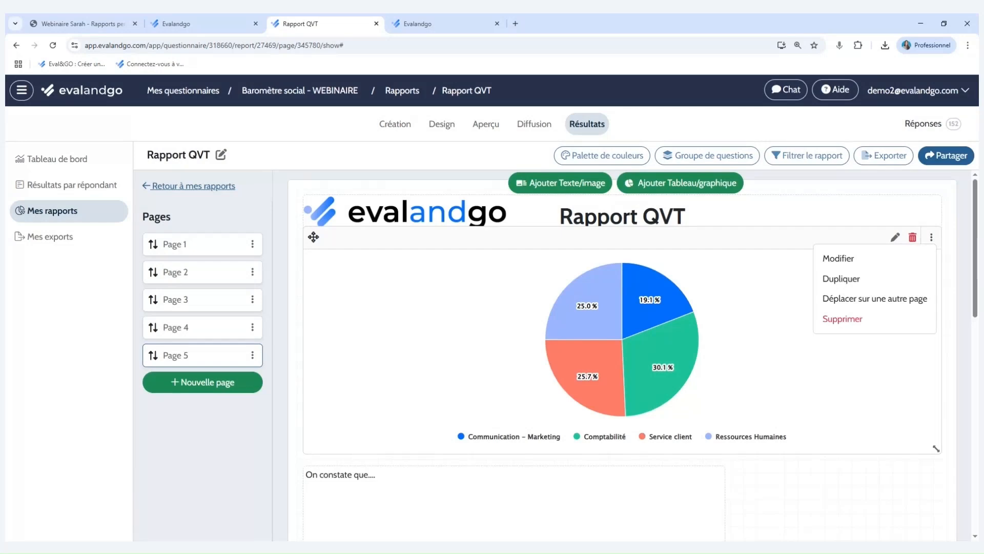
click(932, 238)
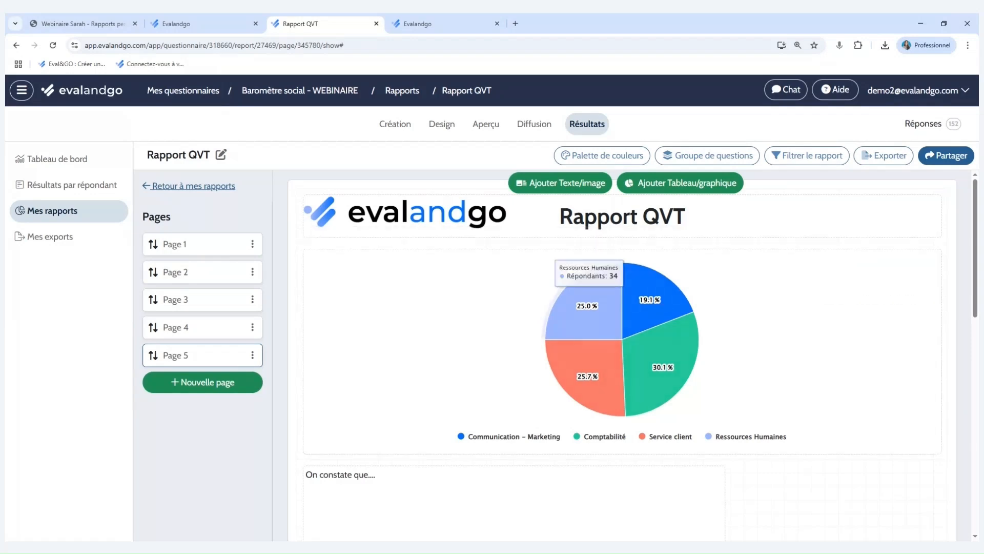
click(200, 192)
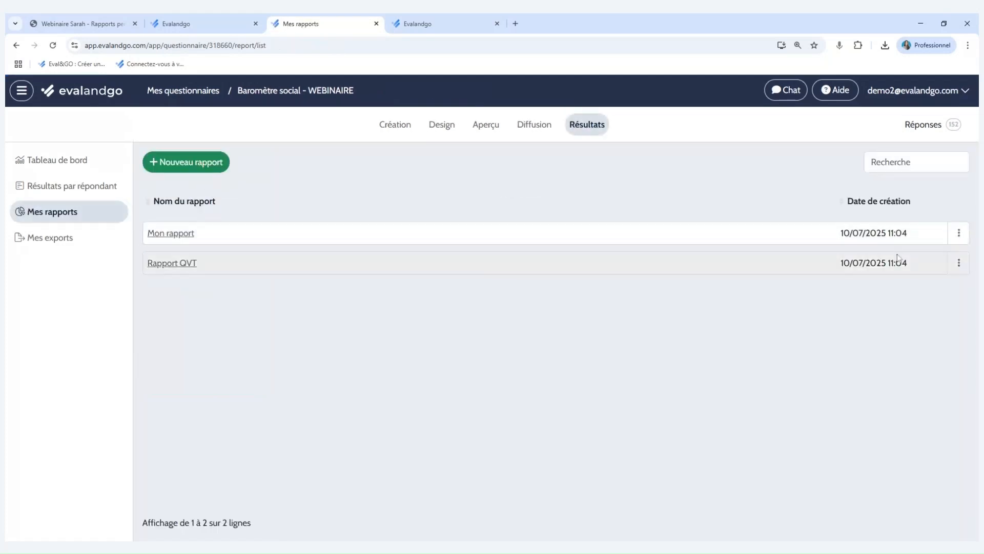
click(958, 264)
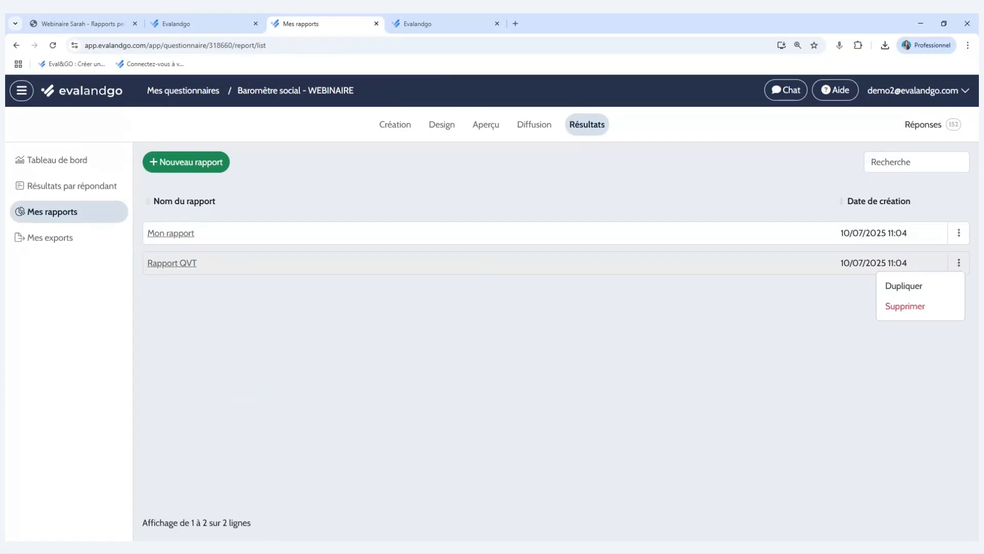
click(843, 306)
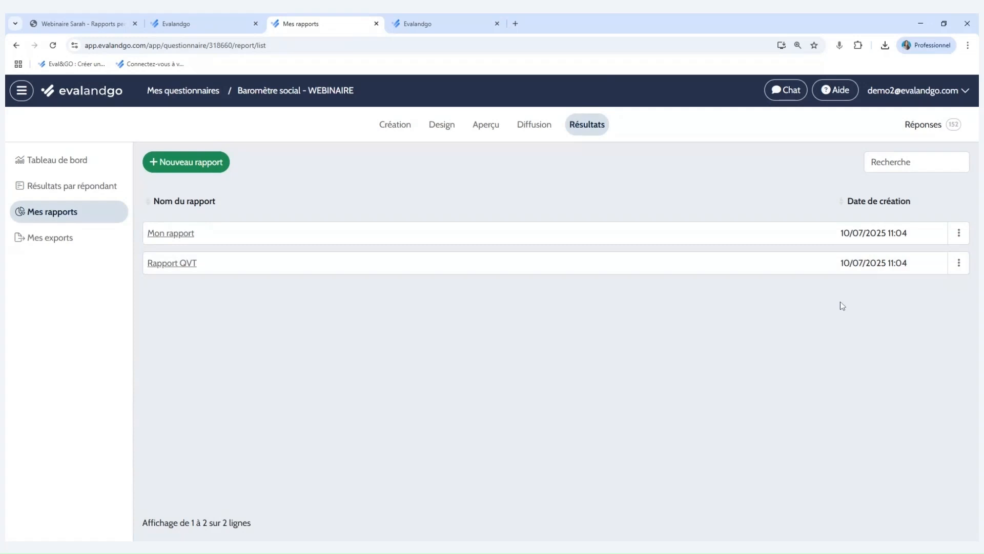
Switch to the webinar PDF, present it in full screen and go to the "Contactez-nous" slide.
click(107, 17)
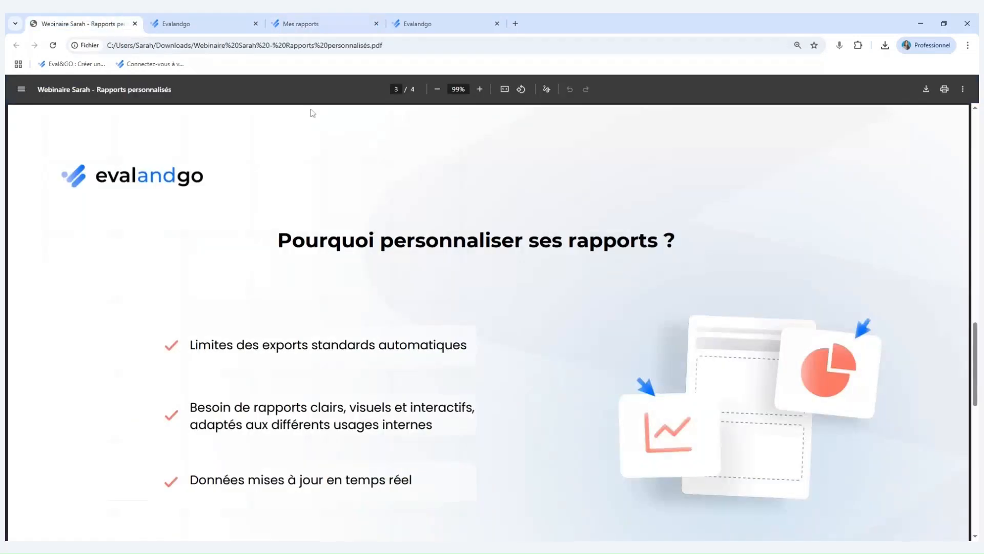
click(962, 90)
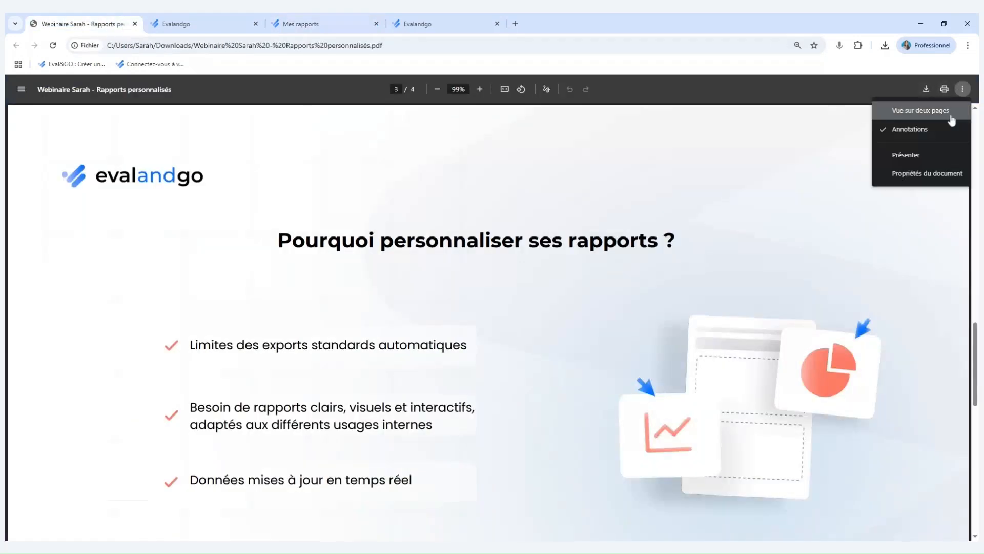
click(936, 154)
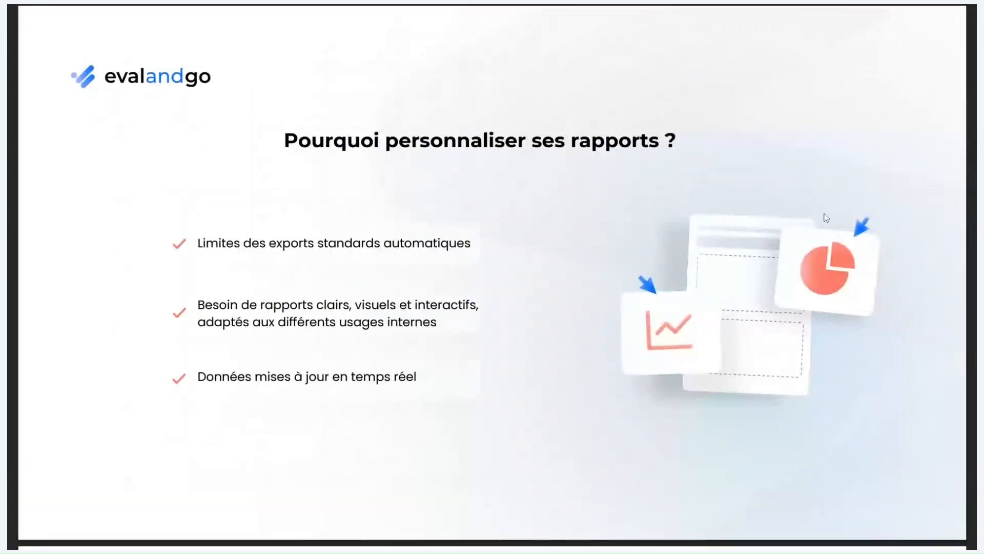
scroll(826, 218, down, 1)
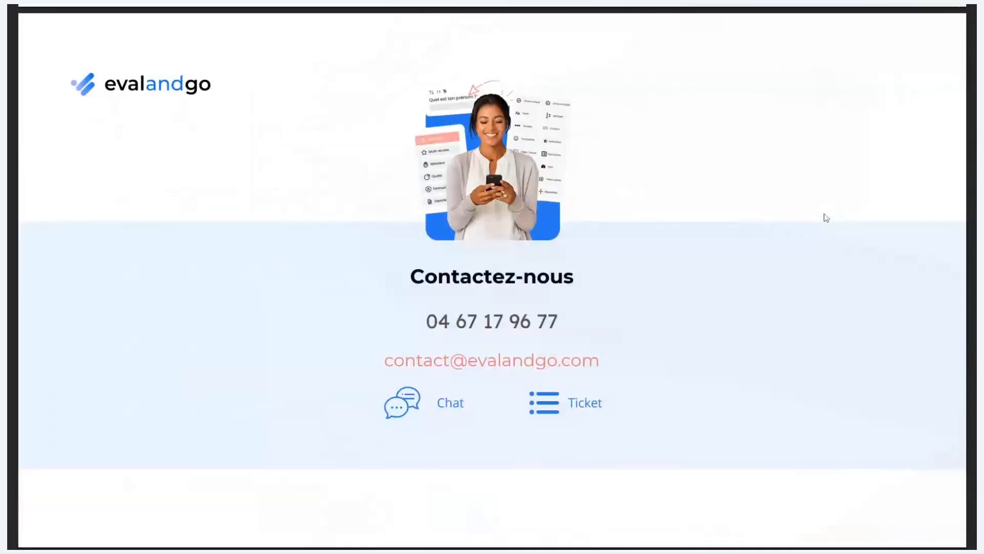